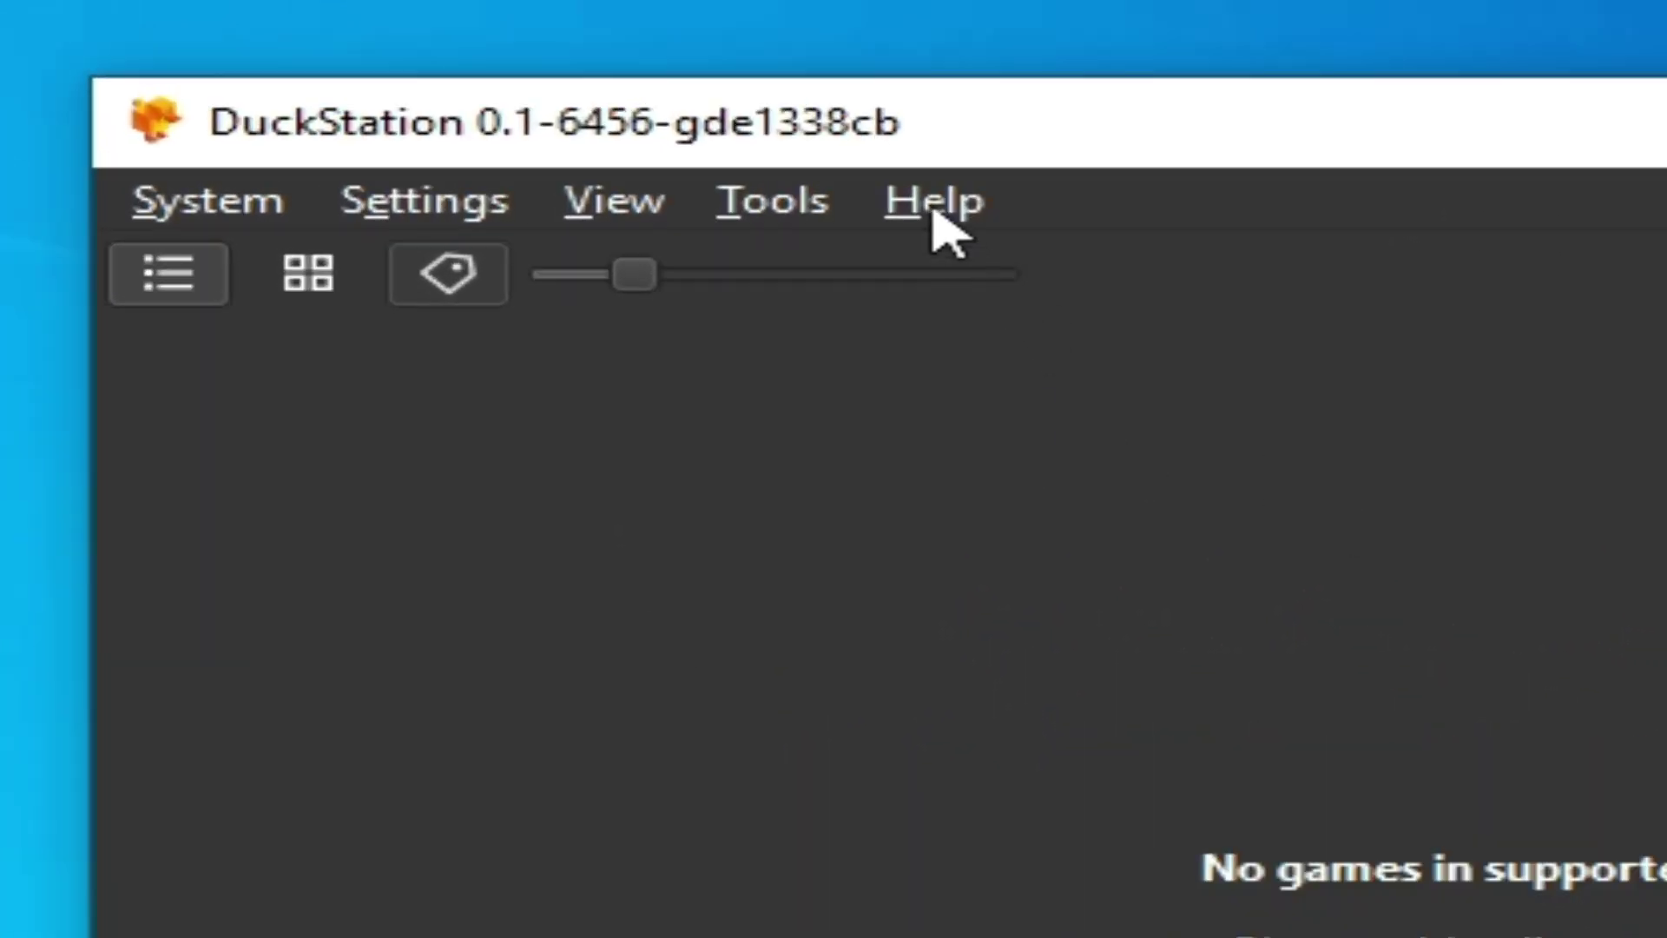
# Restore all DuckStation settings to defaults from the Graphics page, confirm, and close Settings.
pyautogui.click(935, 213)
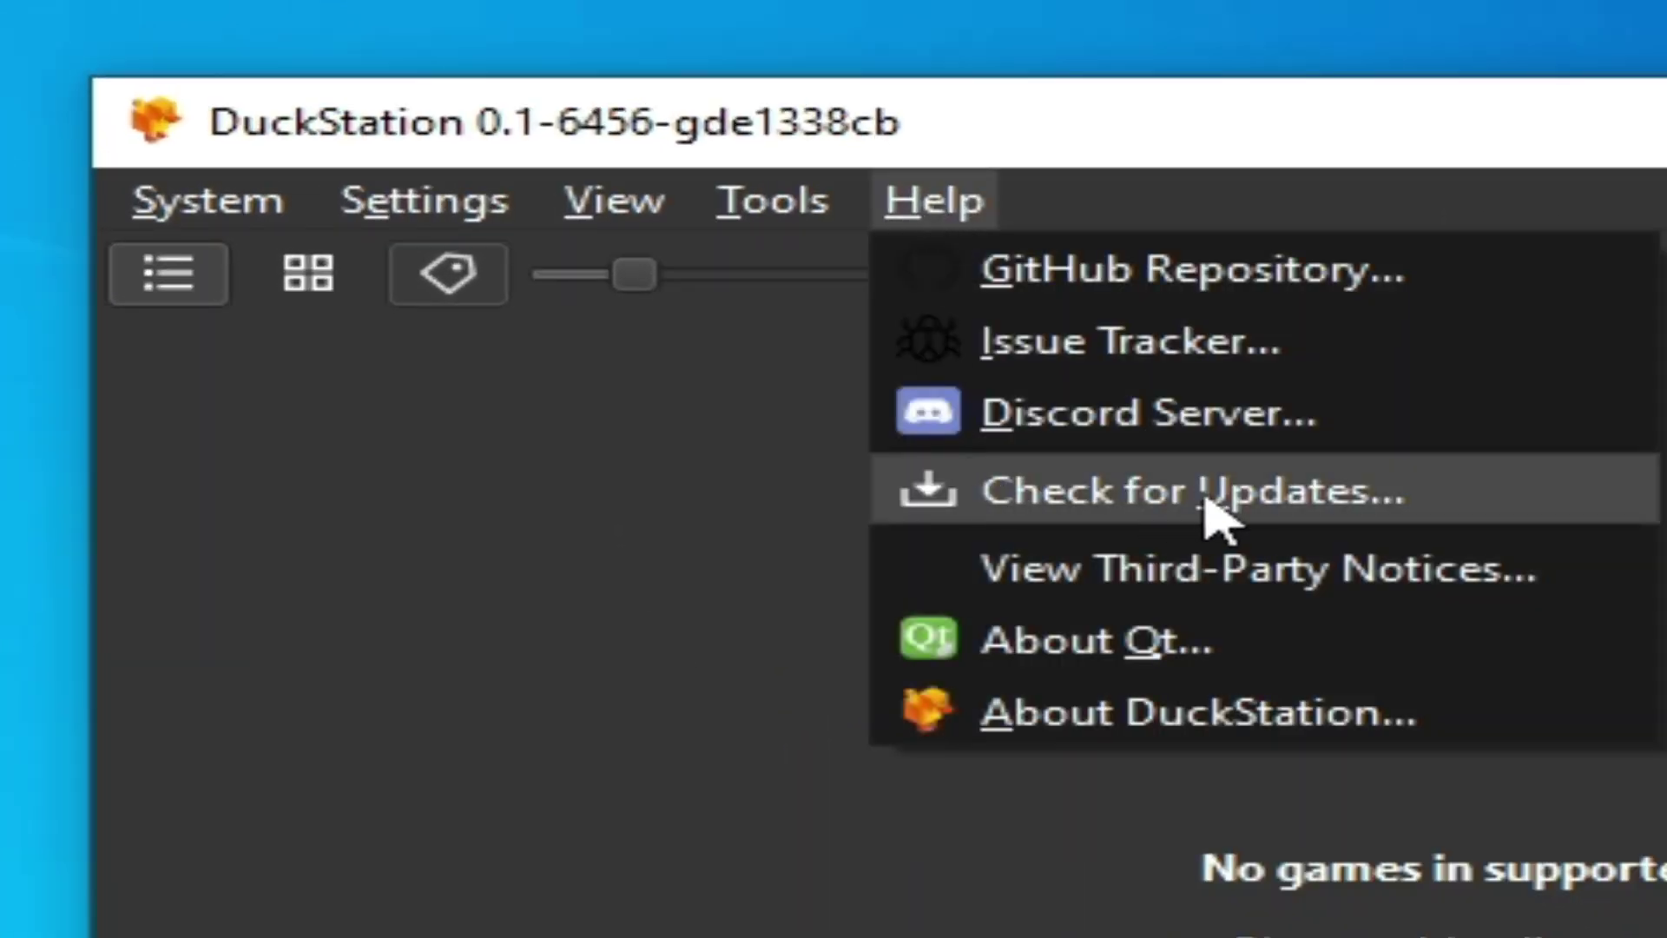
pyautogui.click(517, 683)
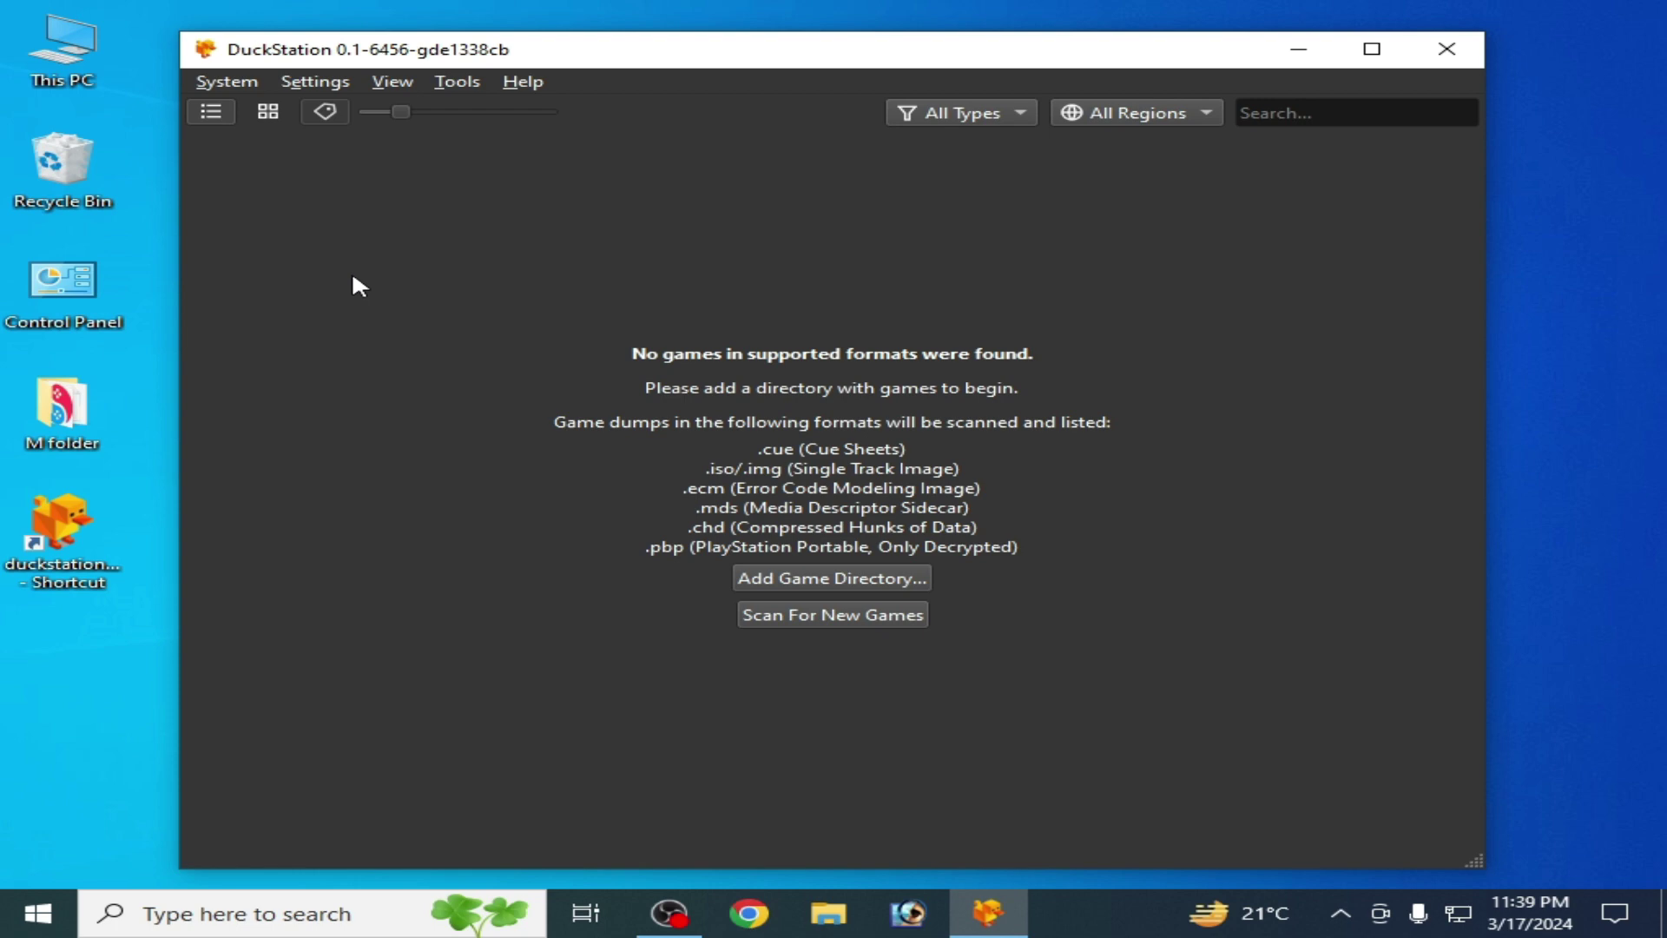
pyautogui.click(313, 83)
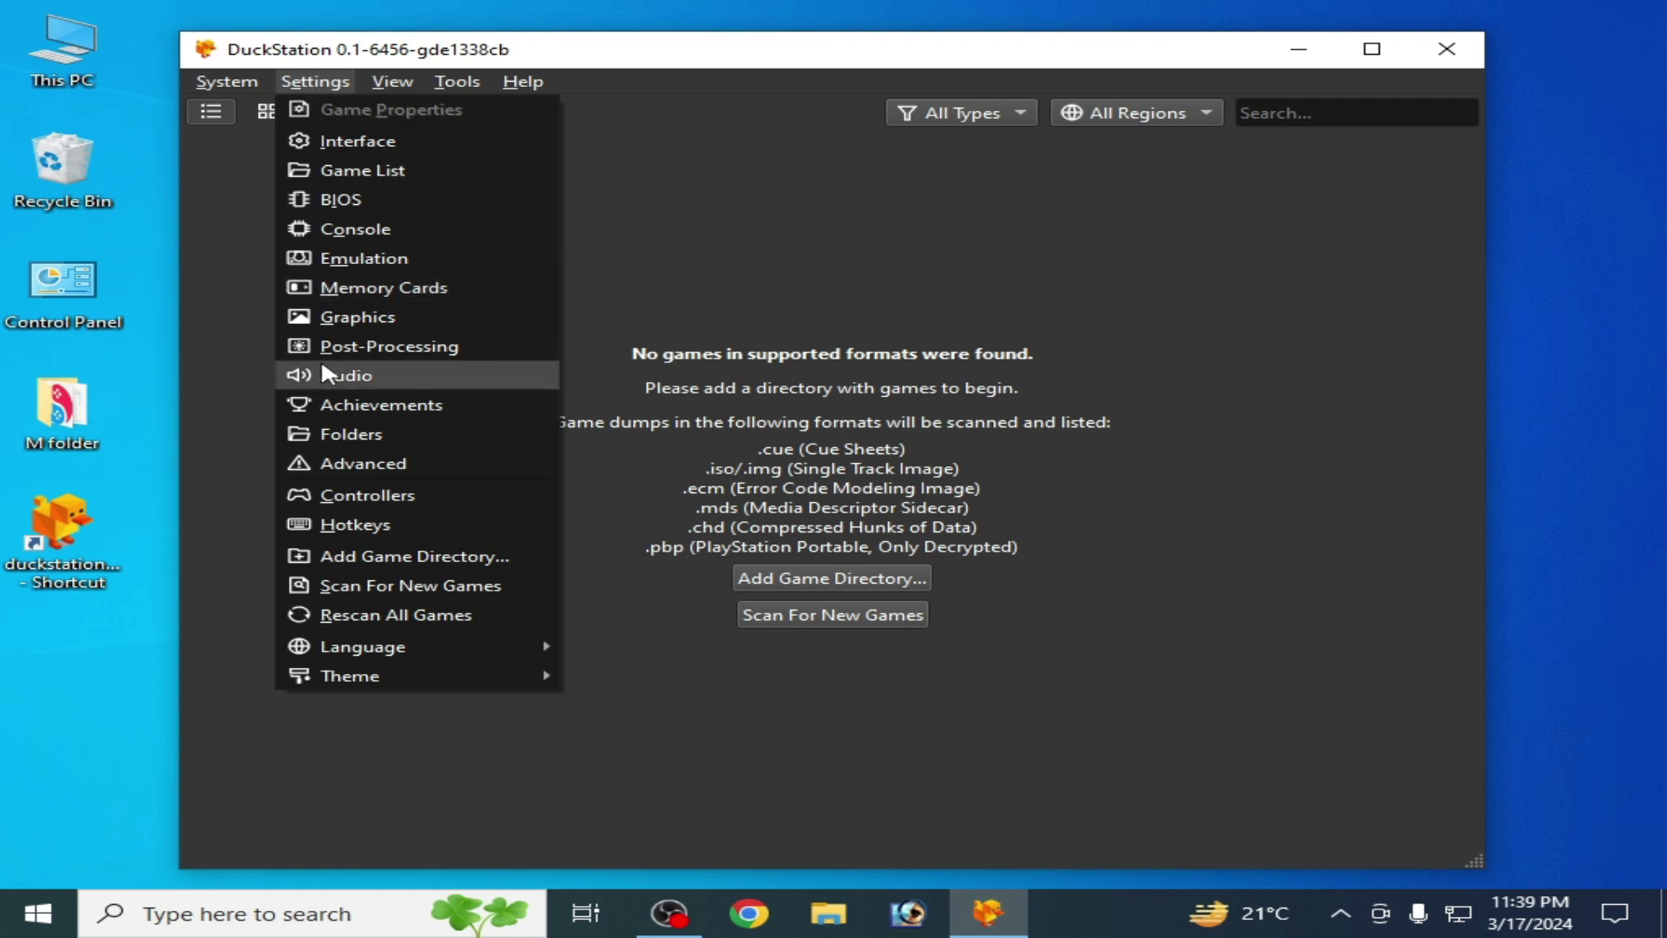
pyautogui.click(372, 321)
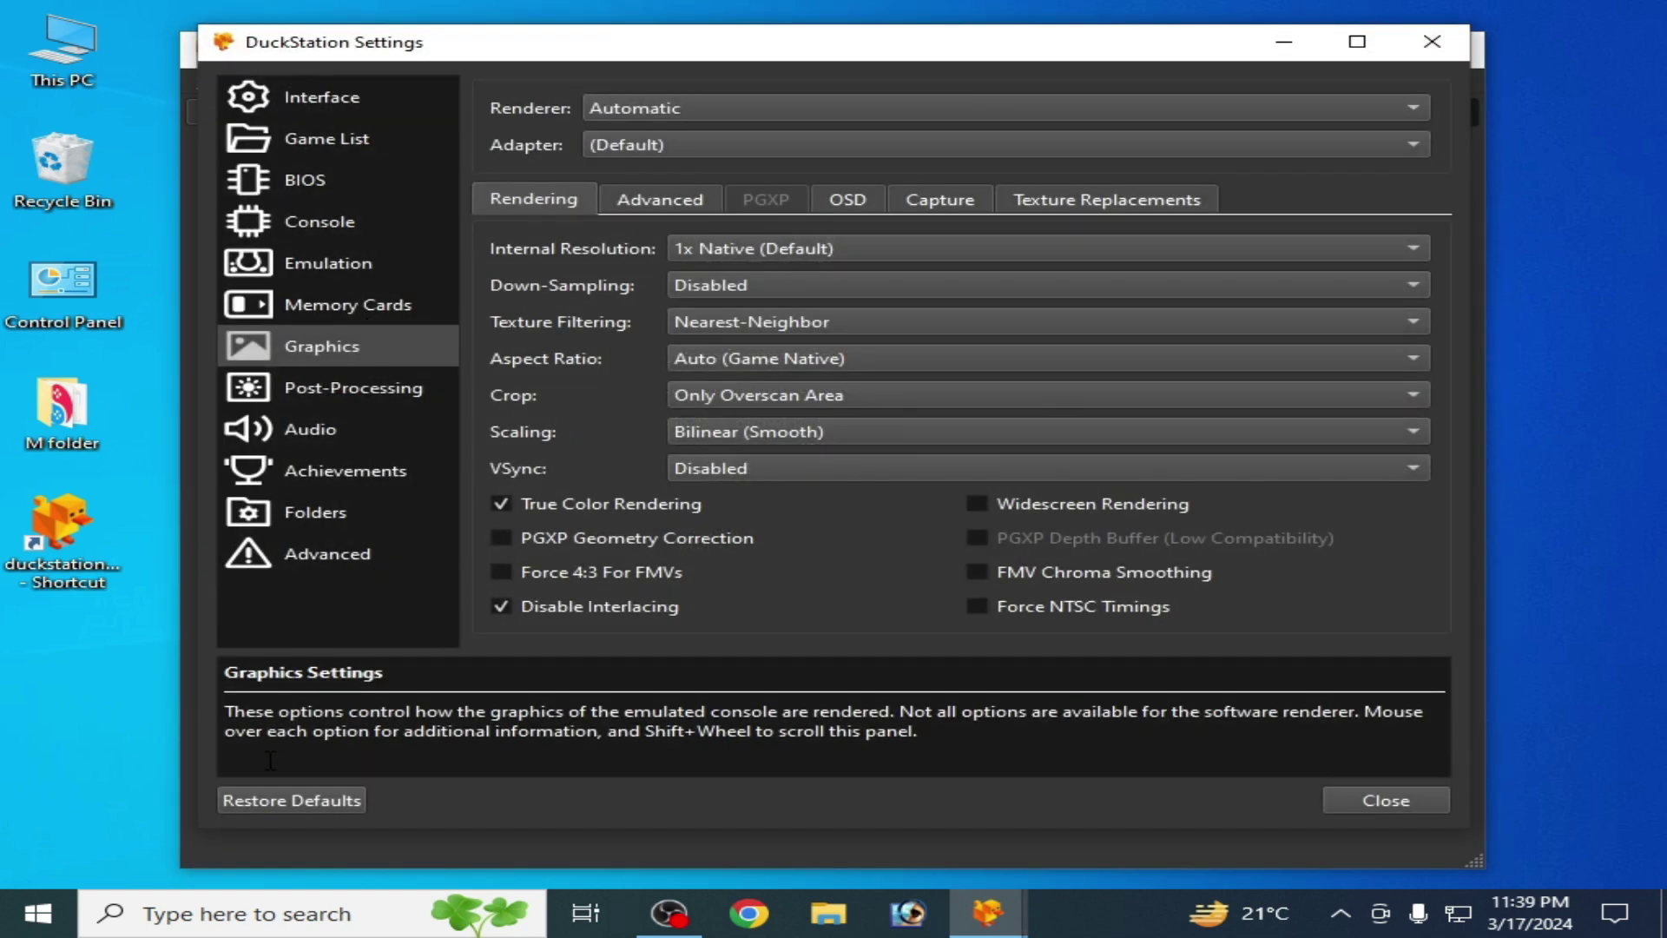
pyautogui.click(300, 794)
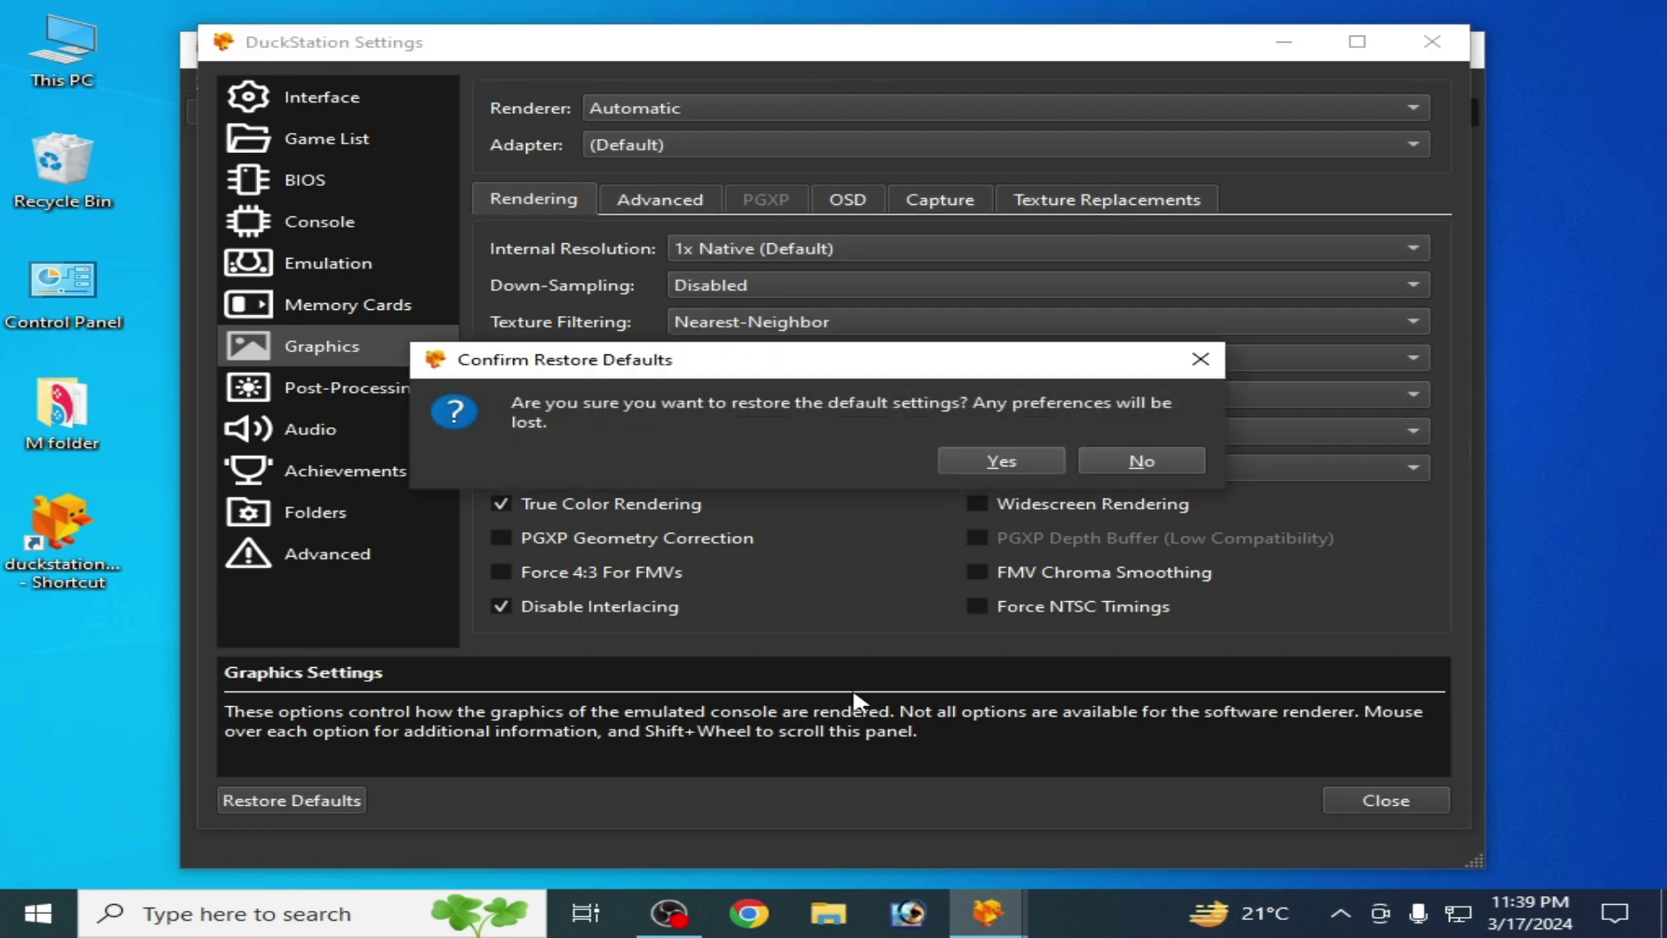
pyautogui.click(998, 461)
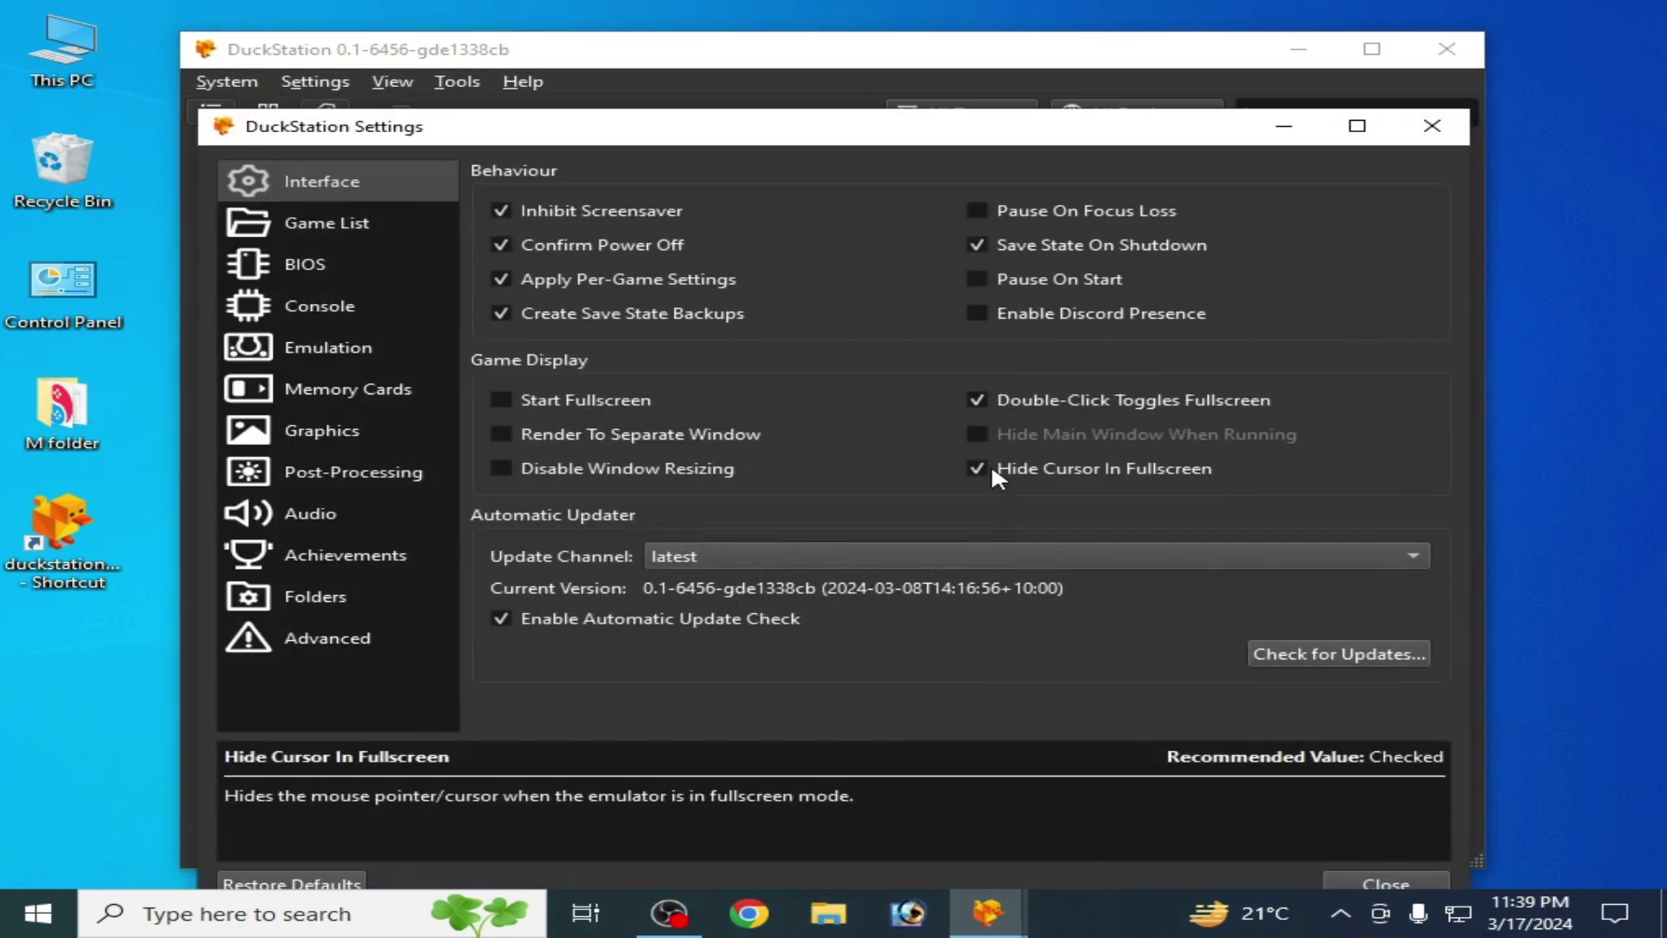
pyautogui.click(1334, 880)
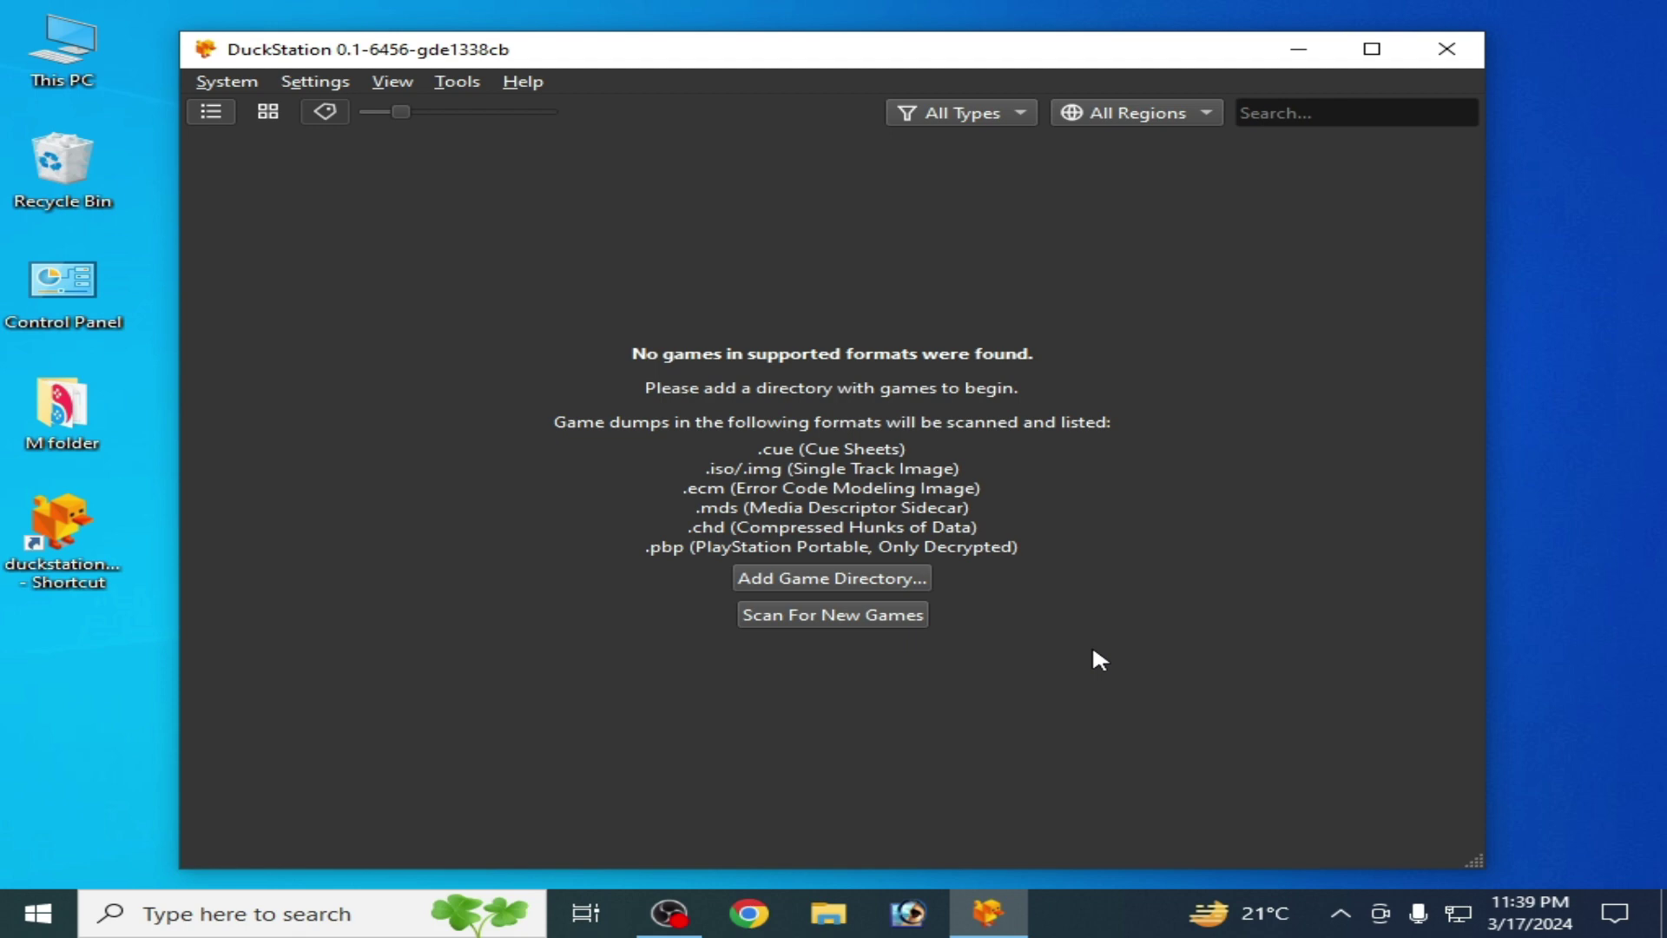
# Switch the renderer to Vulkan, select the NVIDIA GeForce GTX 750 adapter, and keep VSync Disabled.
pyautogui.click(342, 78)
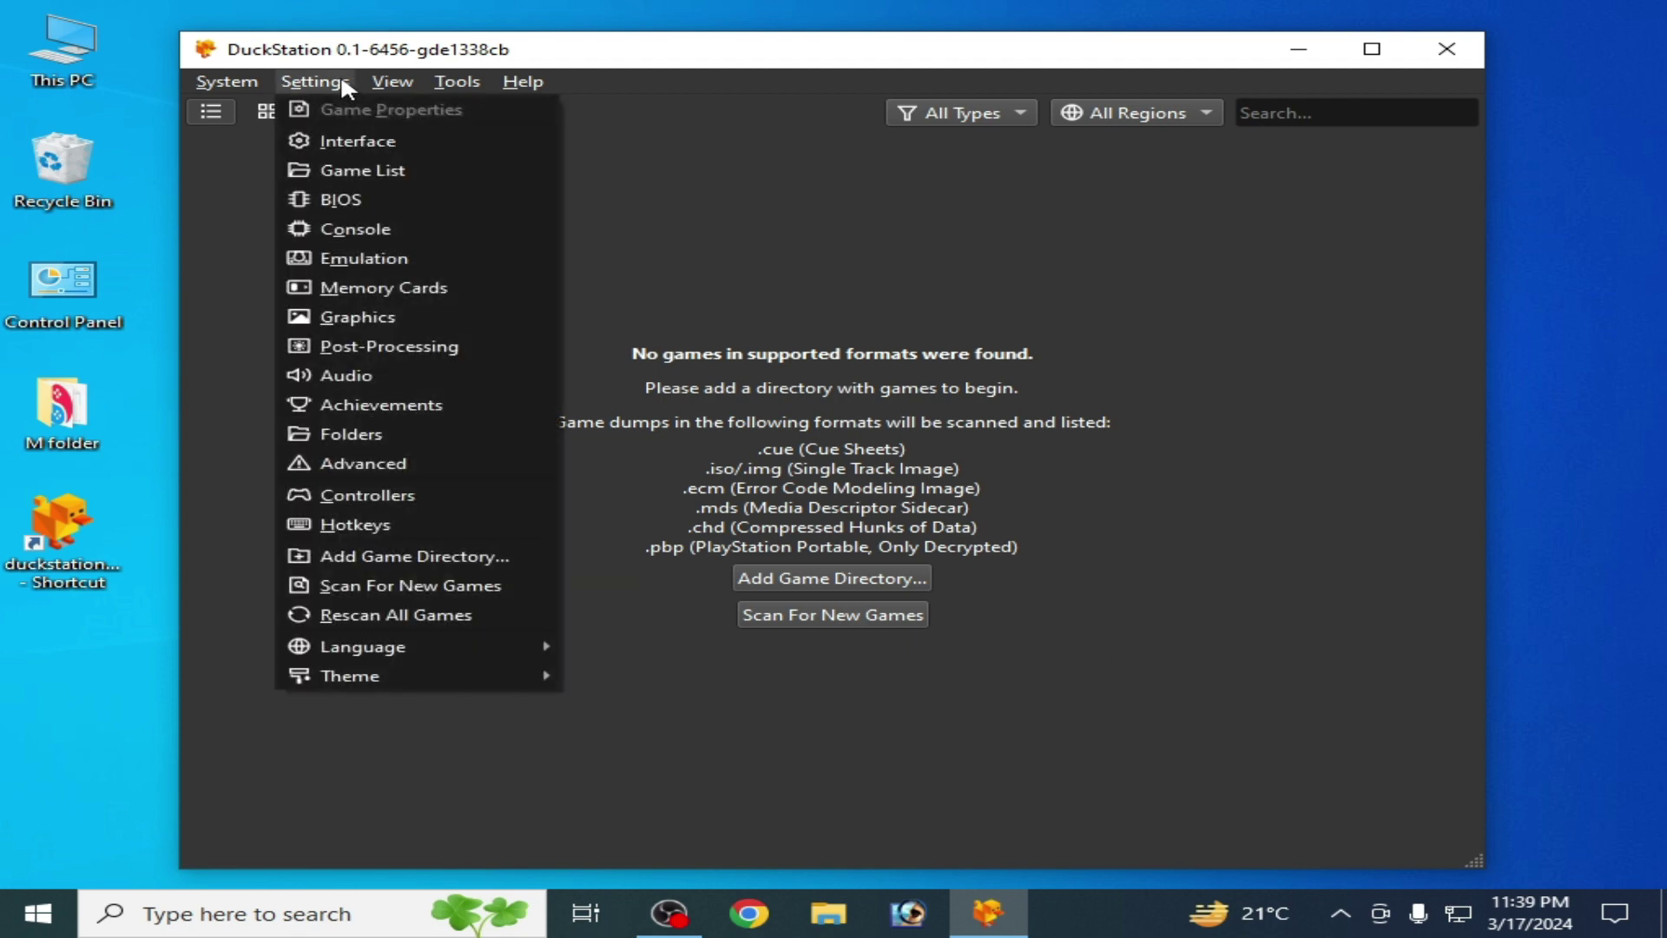
pyautogui.click(382, 316)
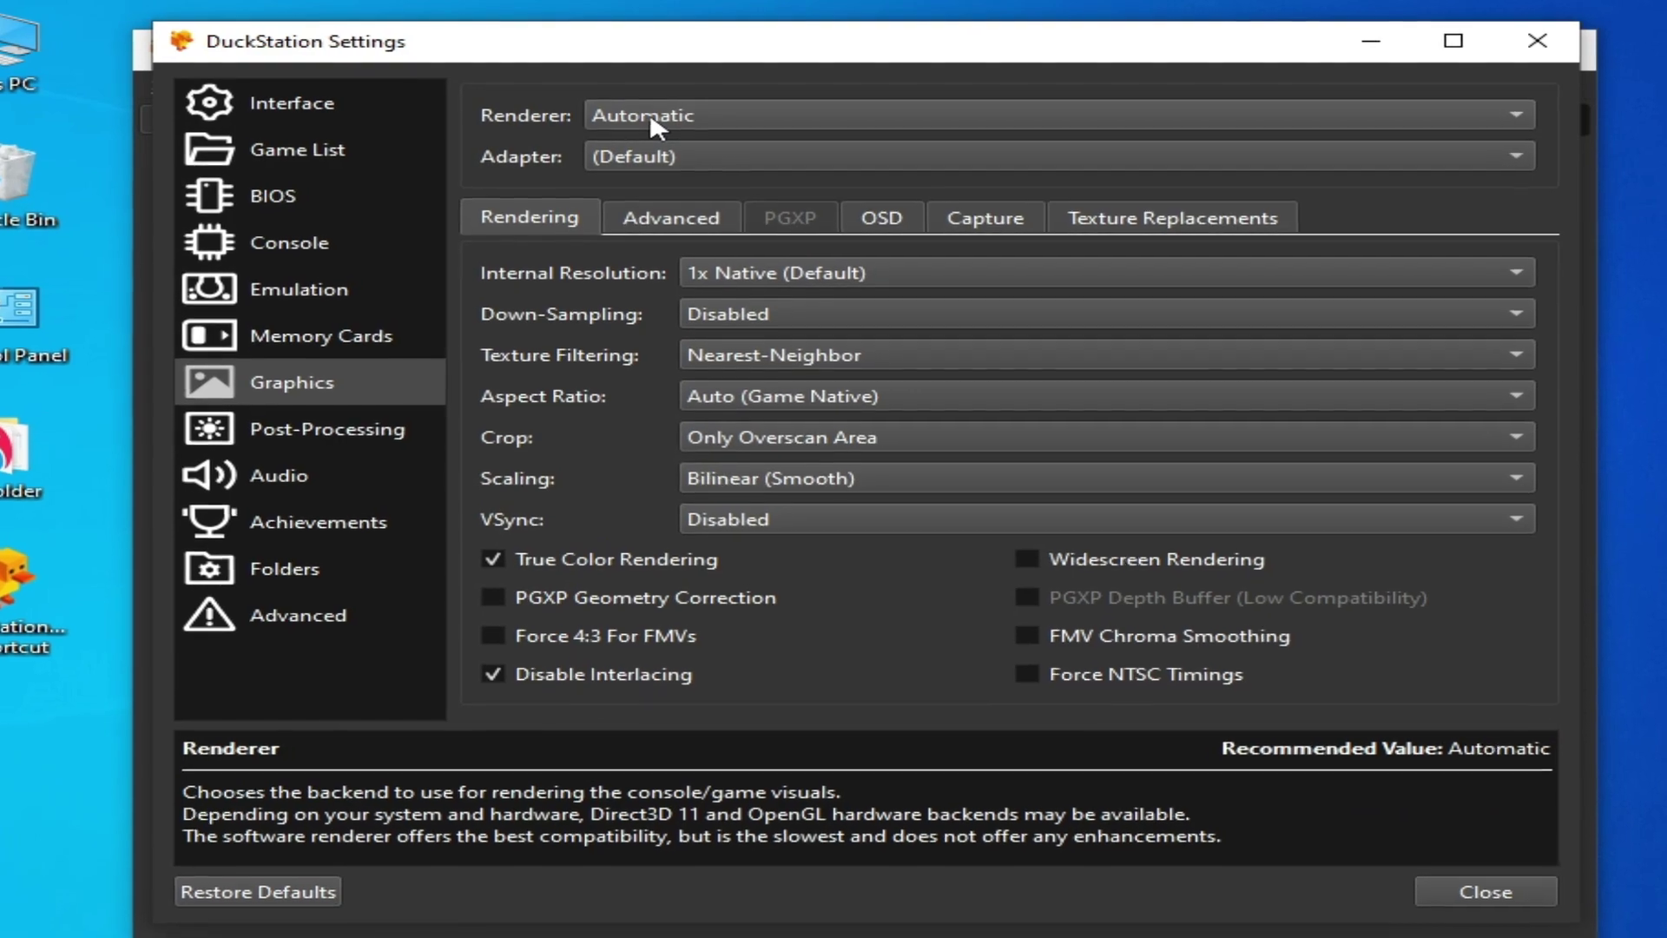
pyautogui.click(642, 117)
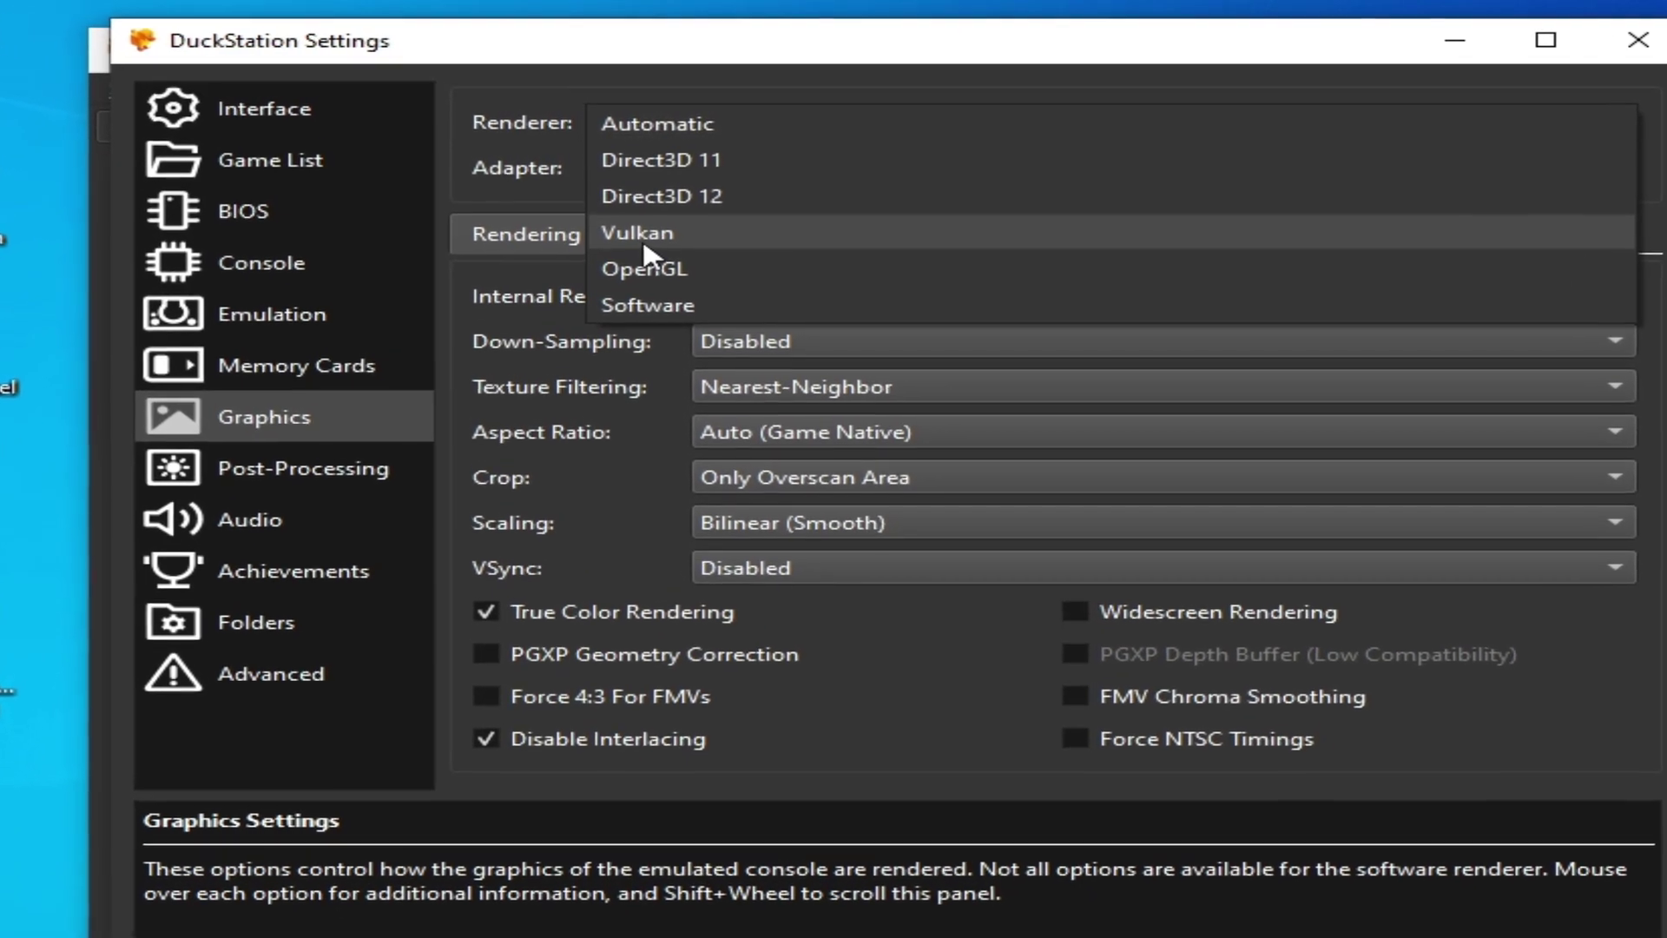
pyautogui.press('Escape')
pyautogui.press('v')
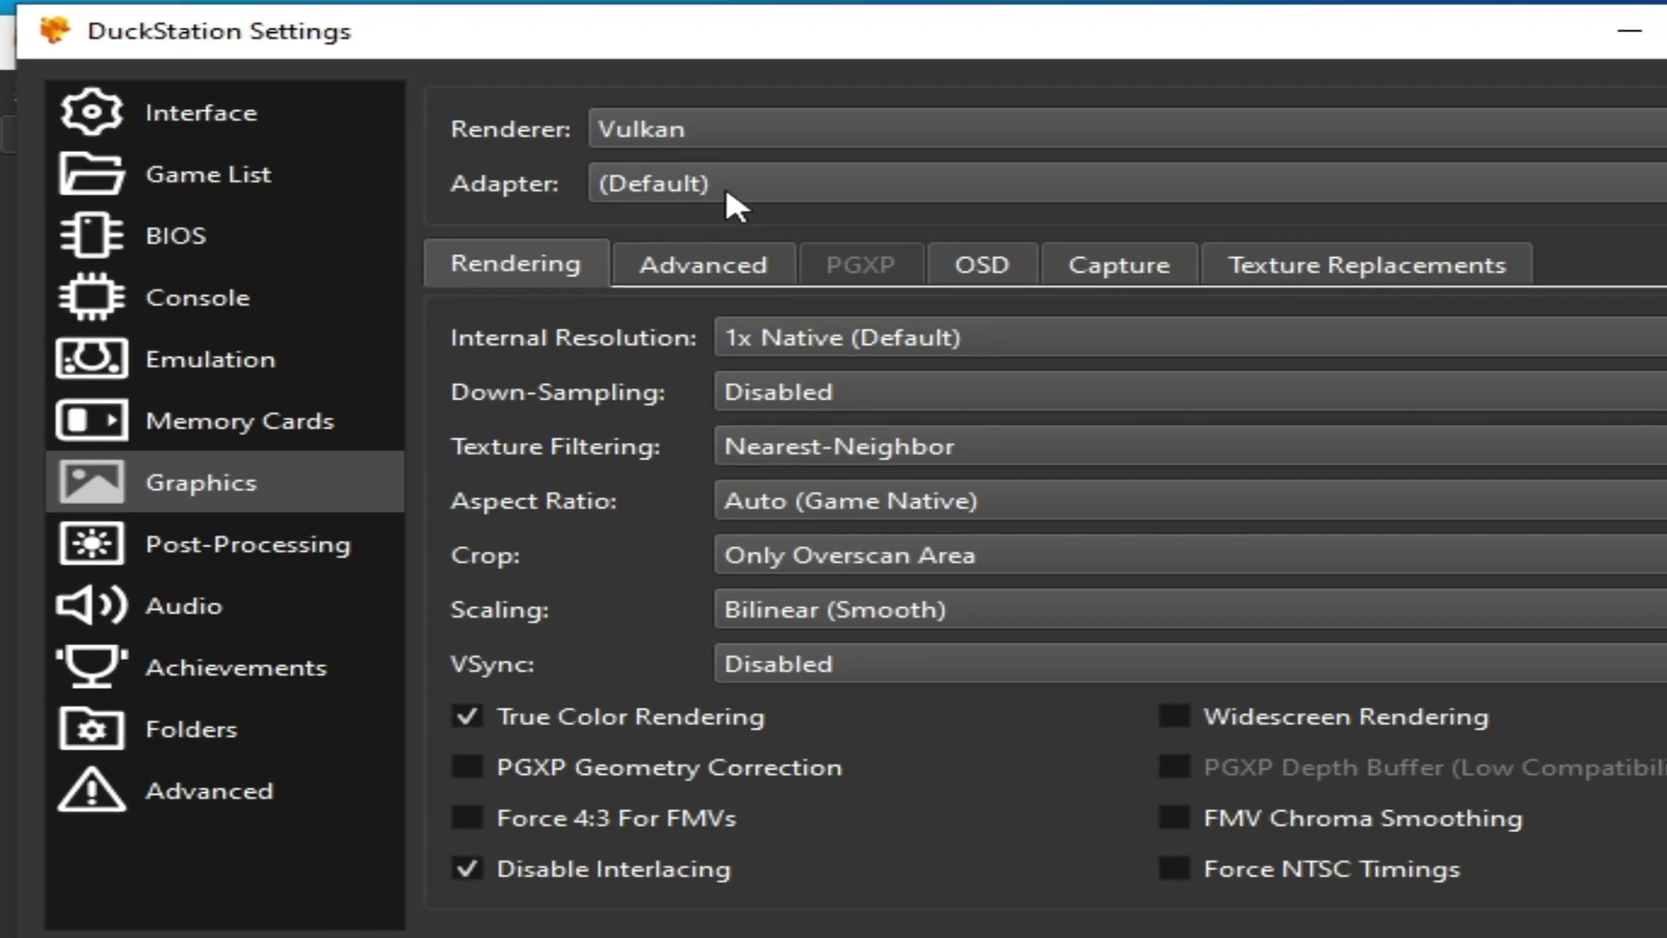
pyautogui.click(726, 191)
pyautogui.click(775, 229)
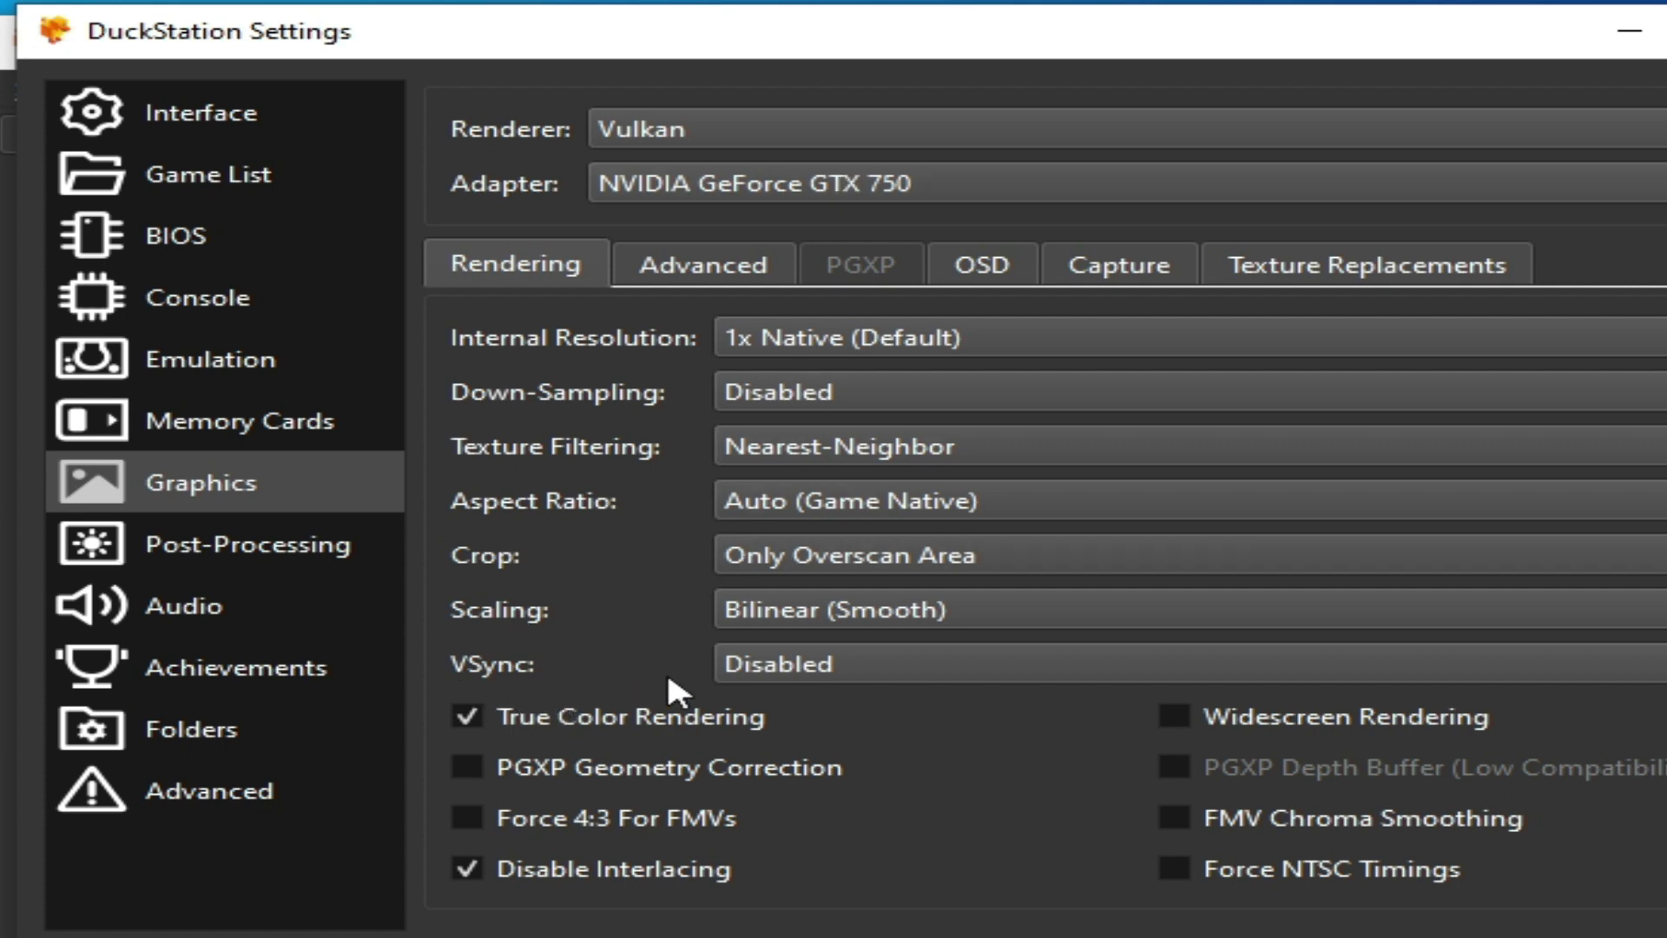
pyautogui.click(781, 664)
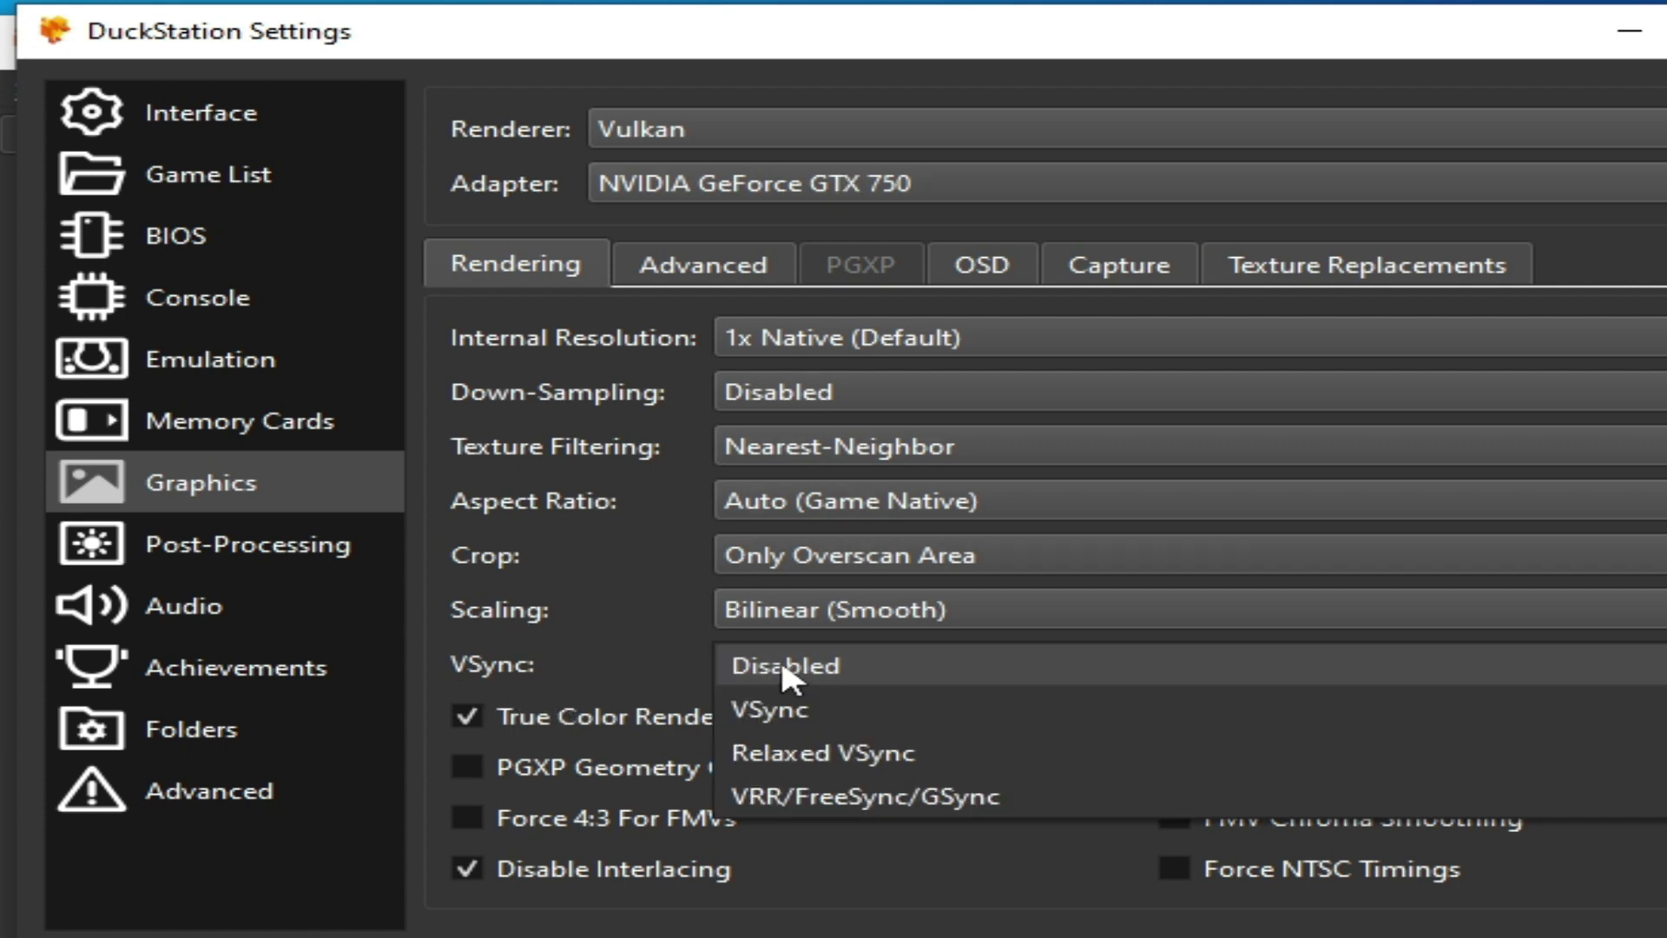
pyautogui.click(763, 665)
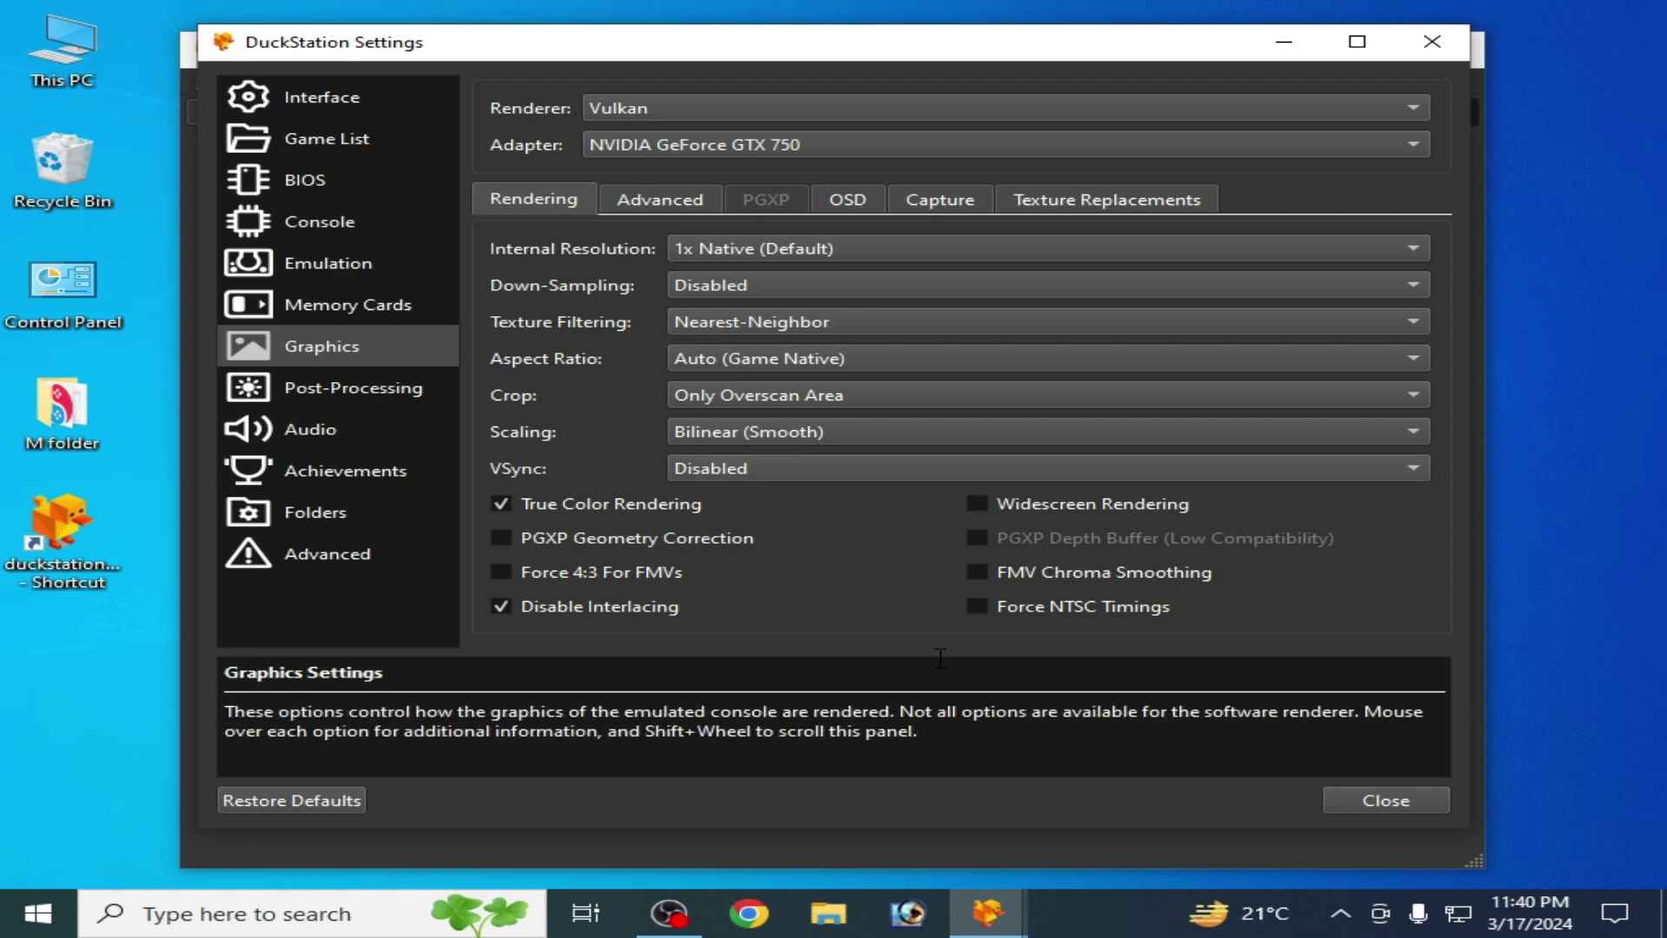
# Close DuckStation's settings and launch NVIDIA Control Panel from the desktop context menu.
pyautogui.click(1355, 797)
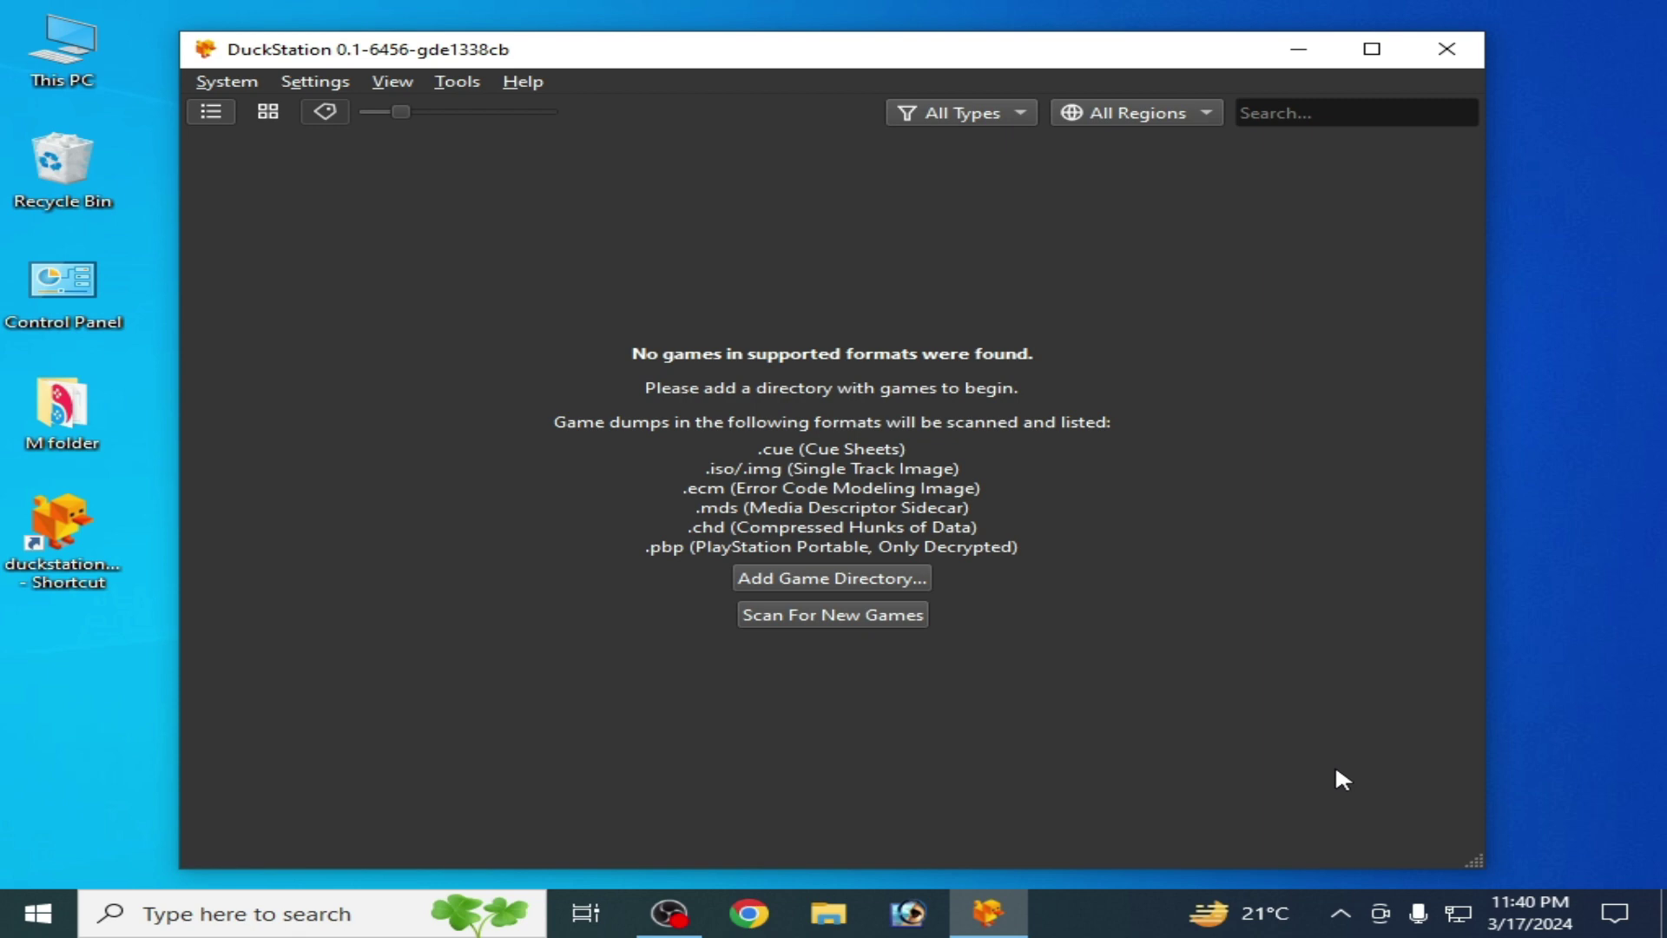
pyautogui.rightClick(1516, 567)
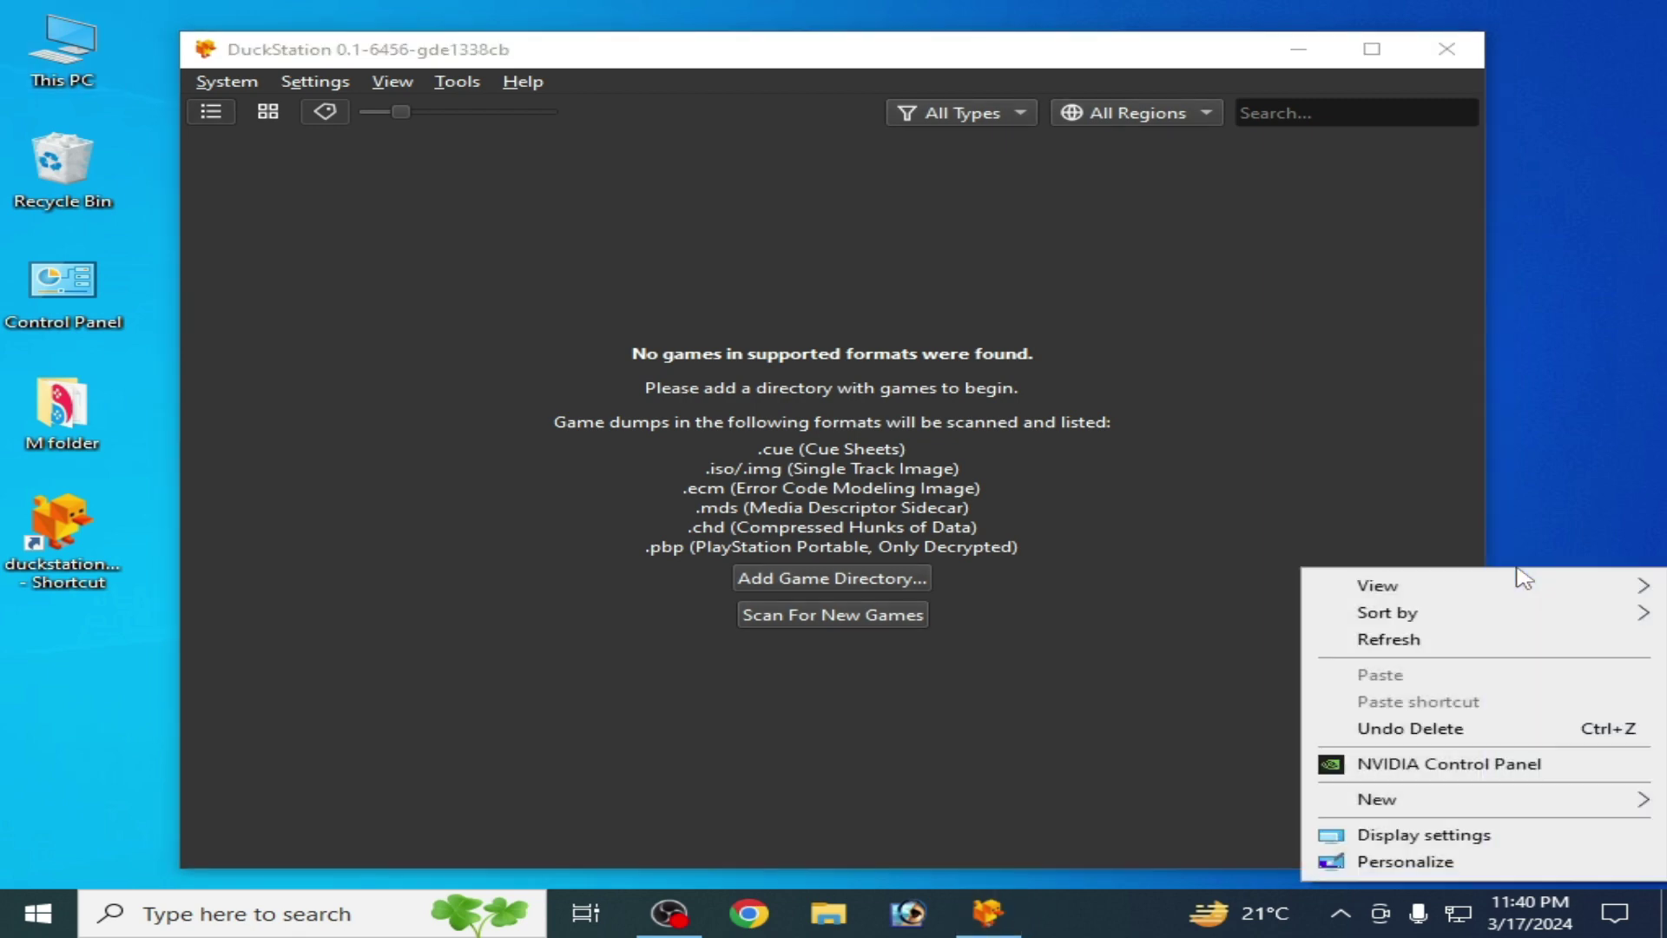
pyautogui.click(1445, 764)
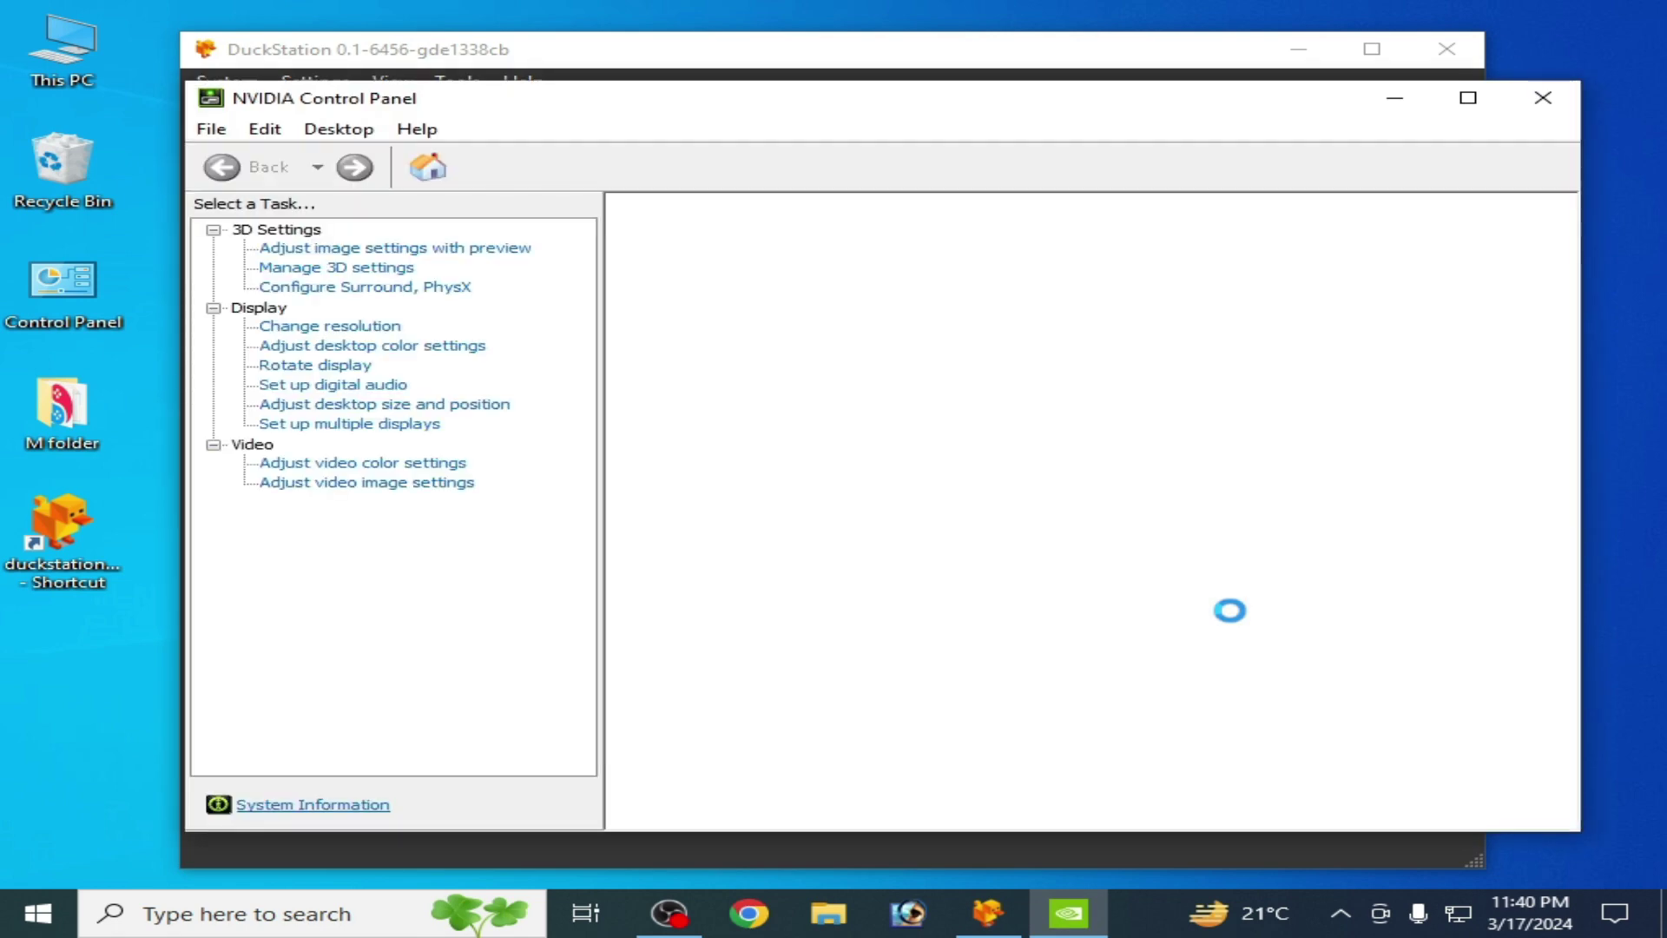
# Show the Adjust image settings with preview page with the advanced 3D image settings option selected.
pyautogui.click(375, 248)
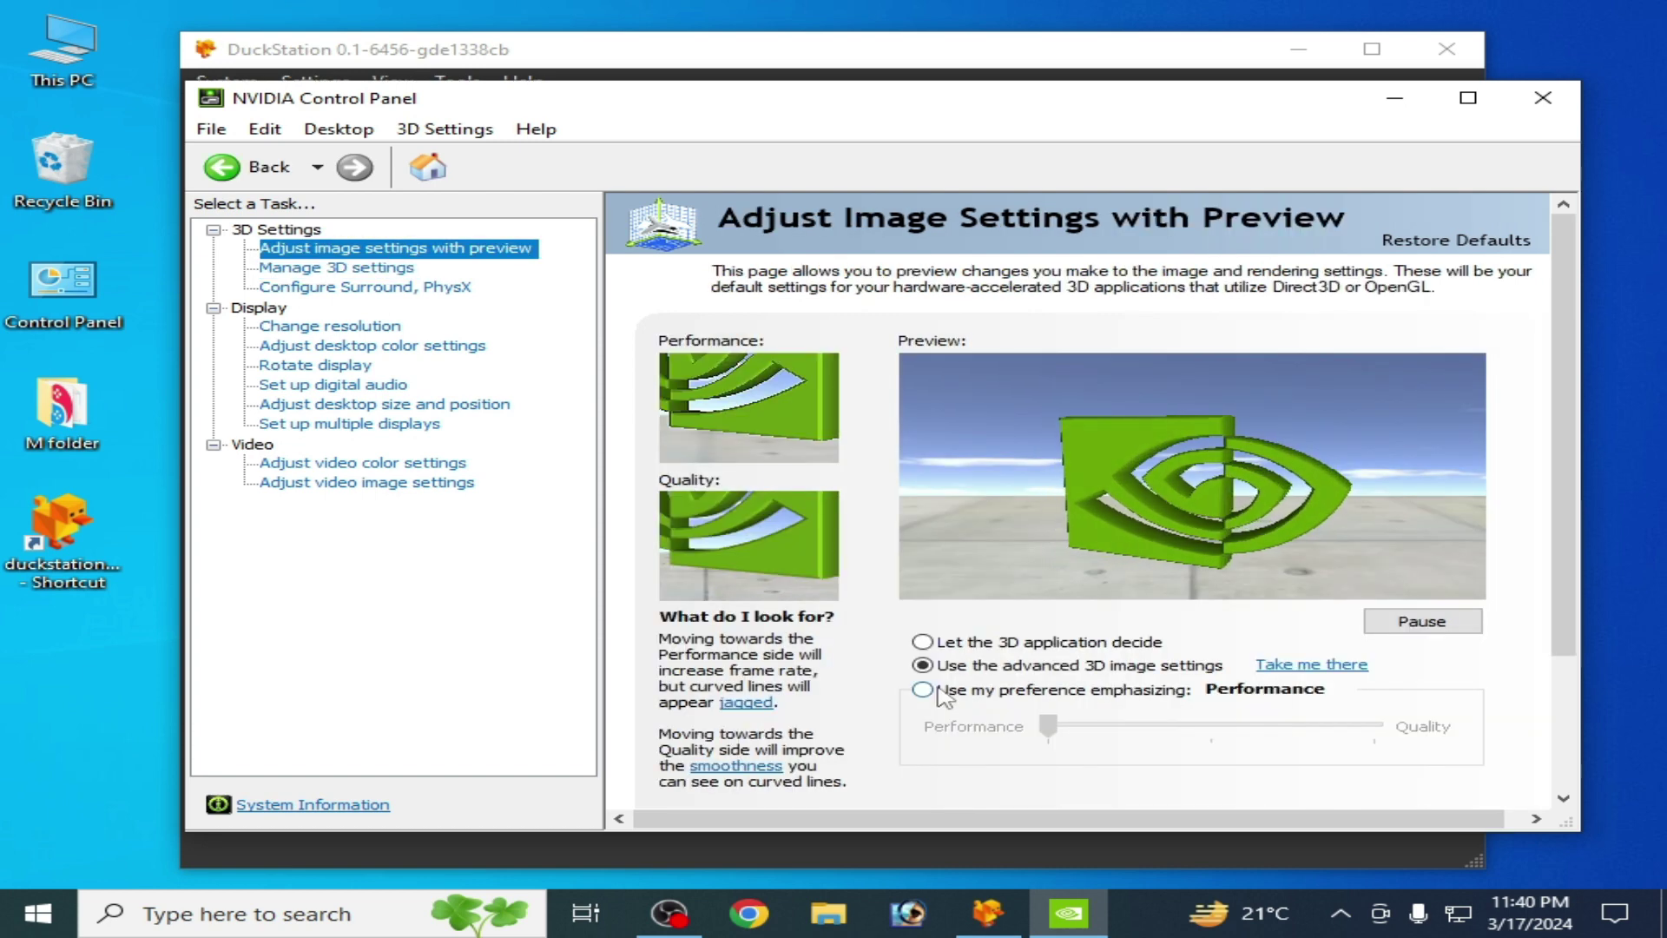
pyautogui.click(942, 693)
pyautogui.click(1050, 729)
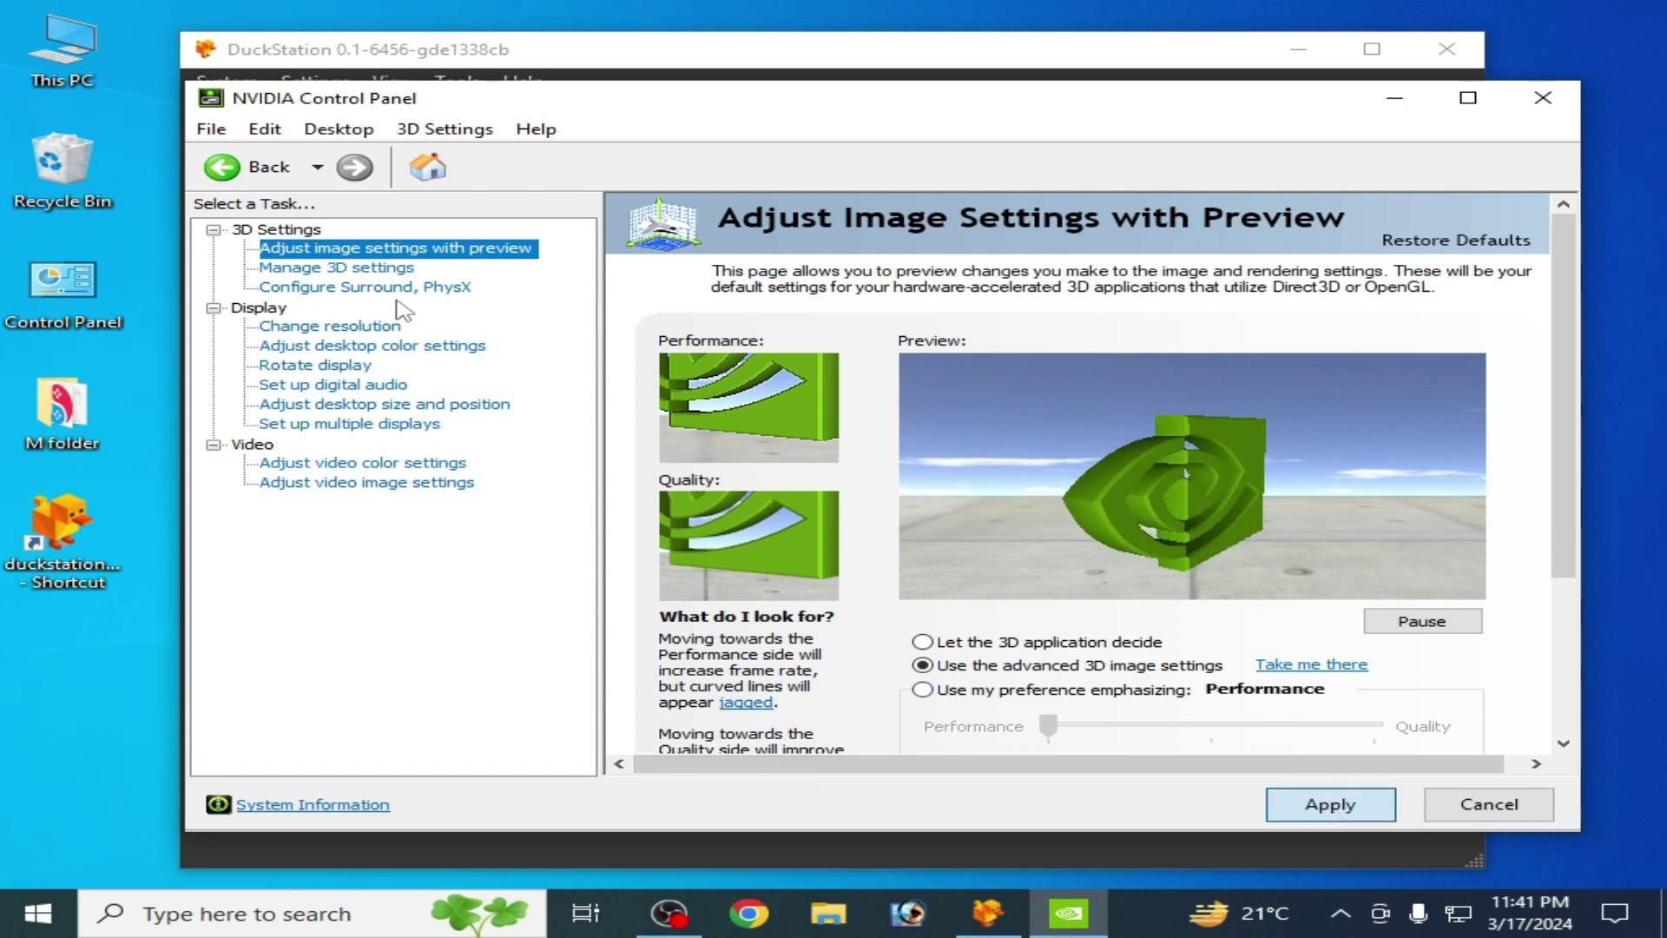
# In Manage 3D settings' global list, keep Vertical sync set to Off.
pyautogui.click(339, 269)
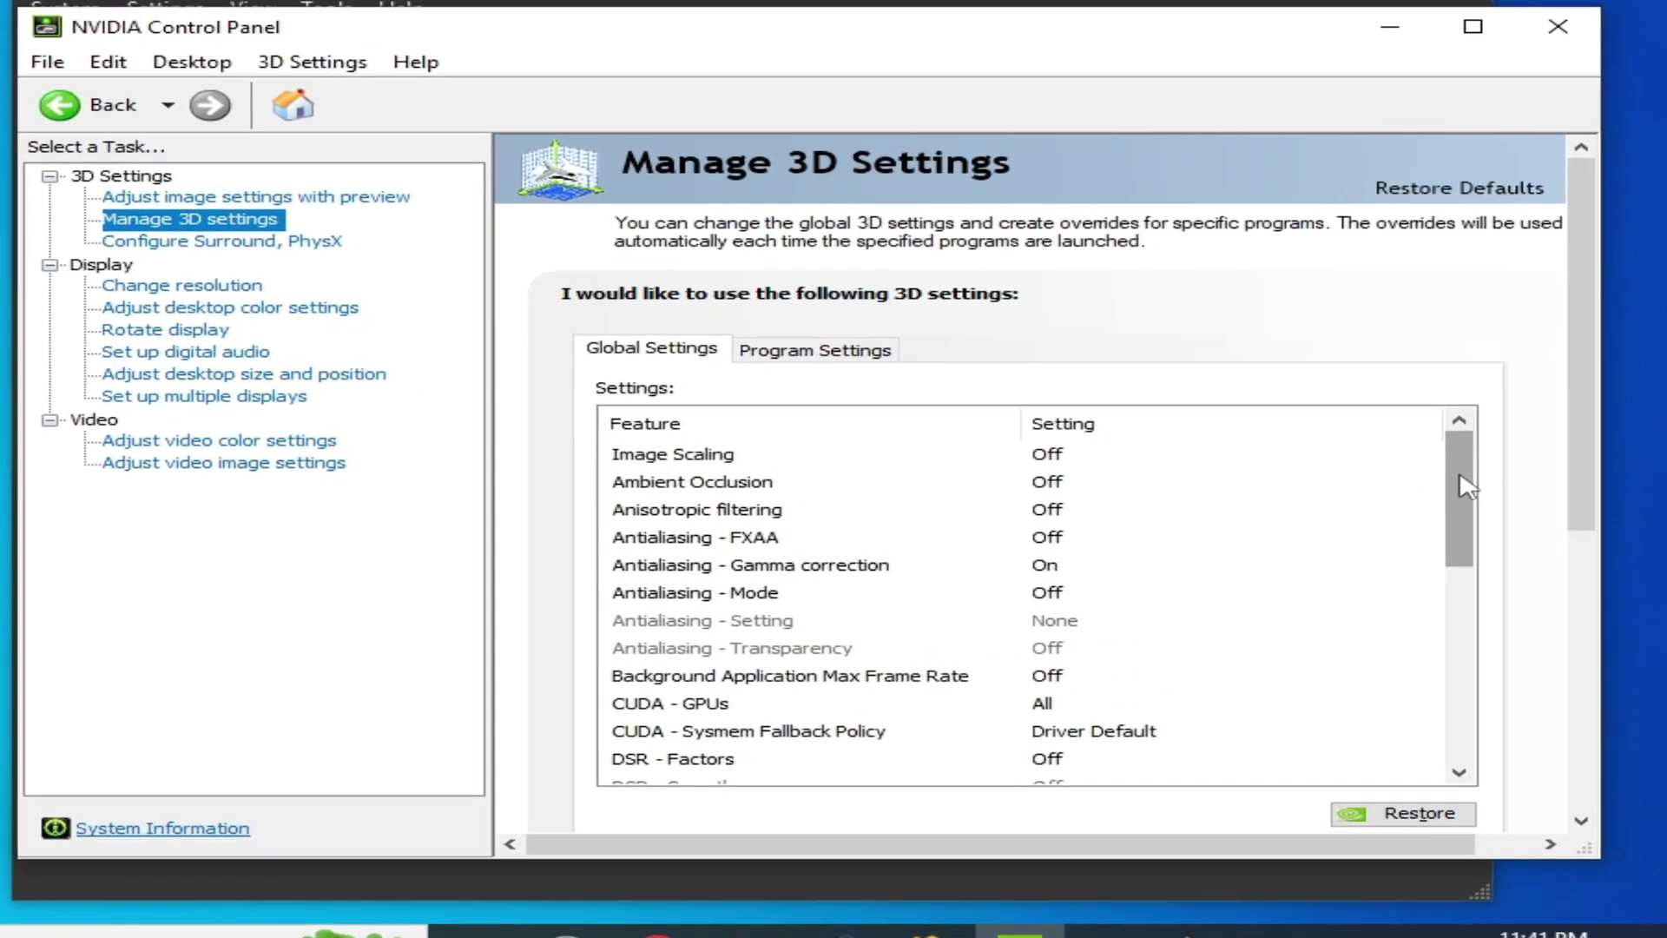
pyautogui.moveTo(1458, 539); pyautogui.dragTo(1460, 734)
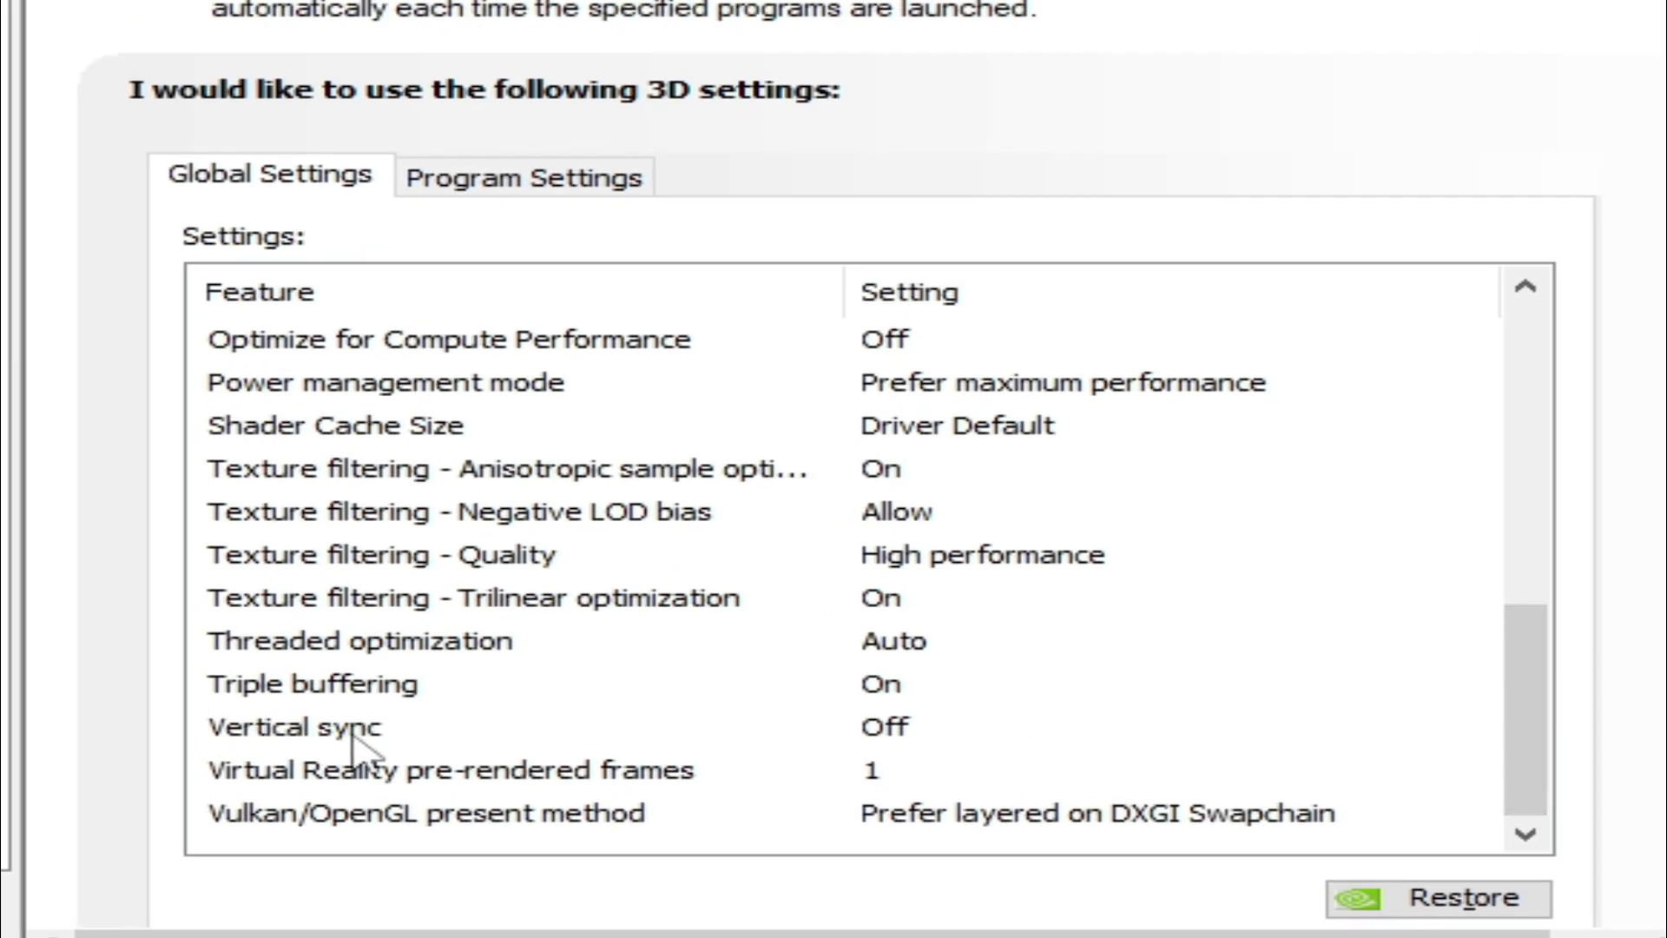
pyautogui.click(887, 734)
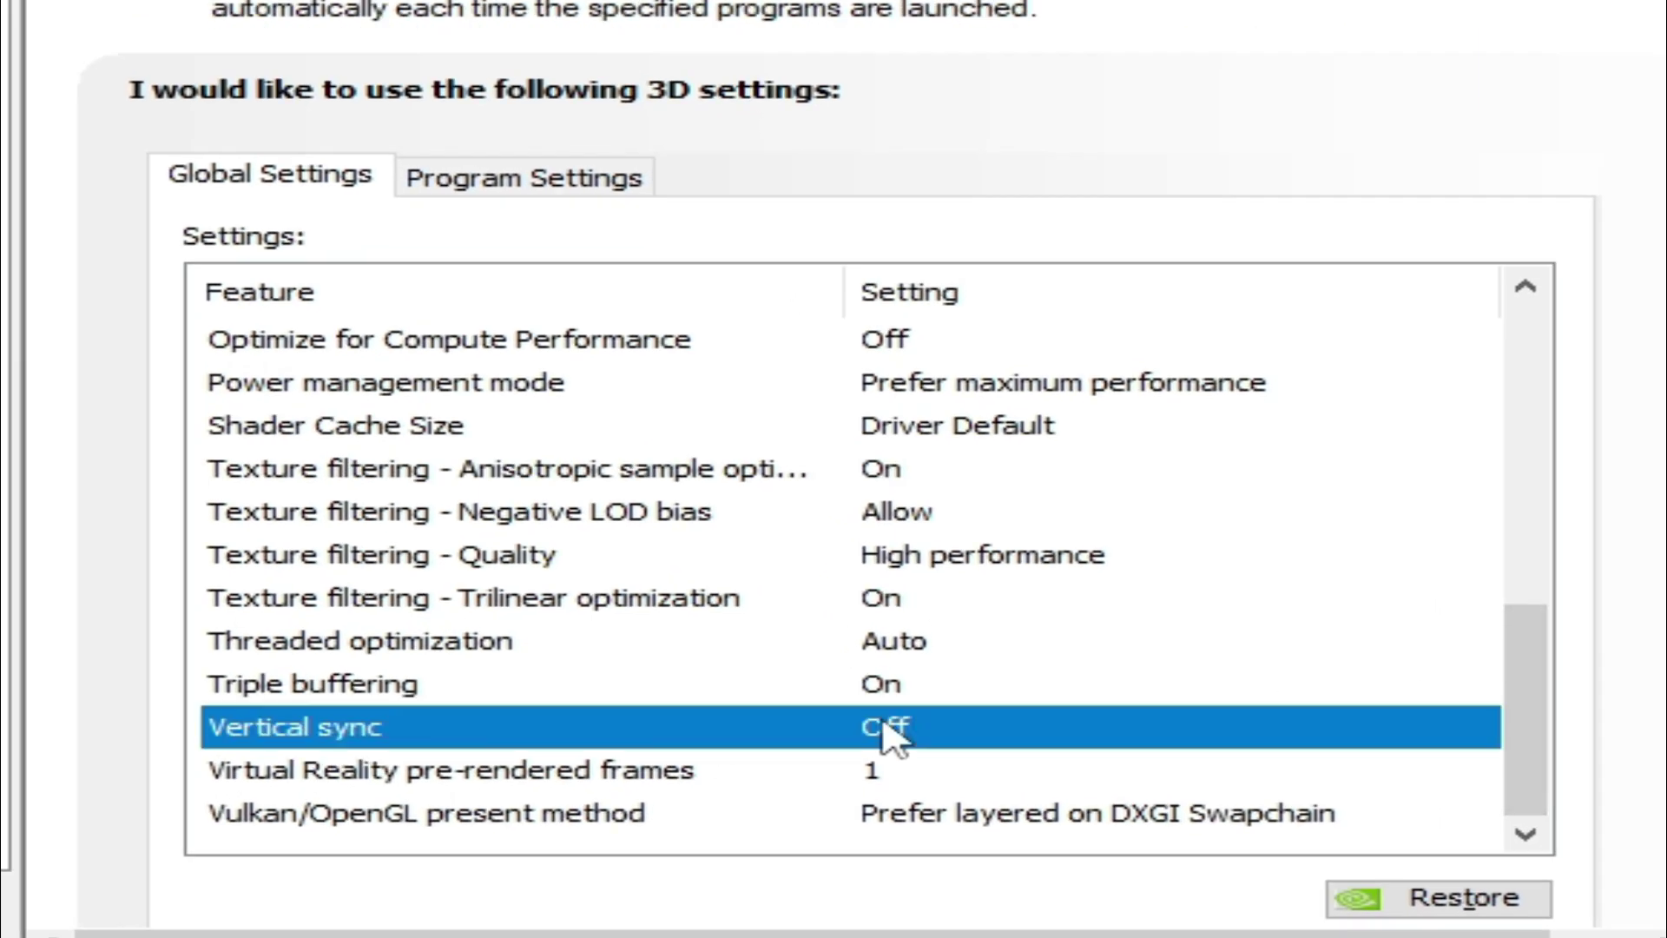
pyautogui.click(884, 724)
pyautogui.click(922, 810)
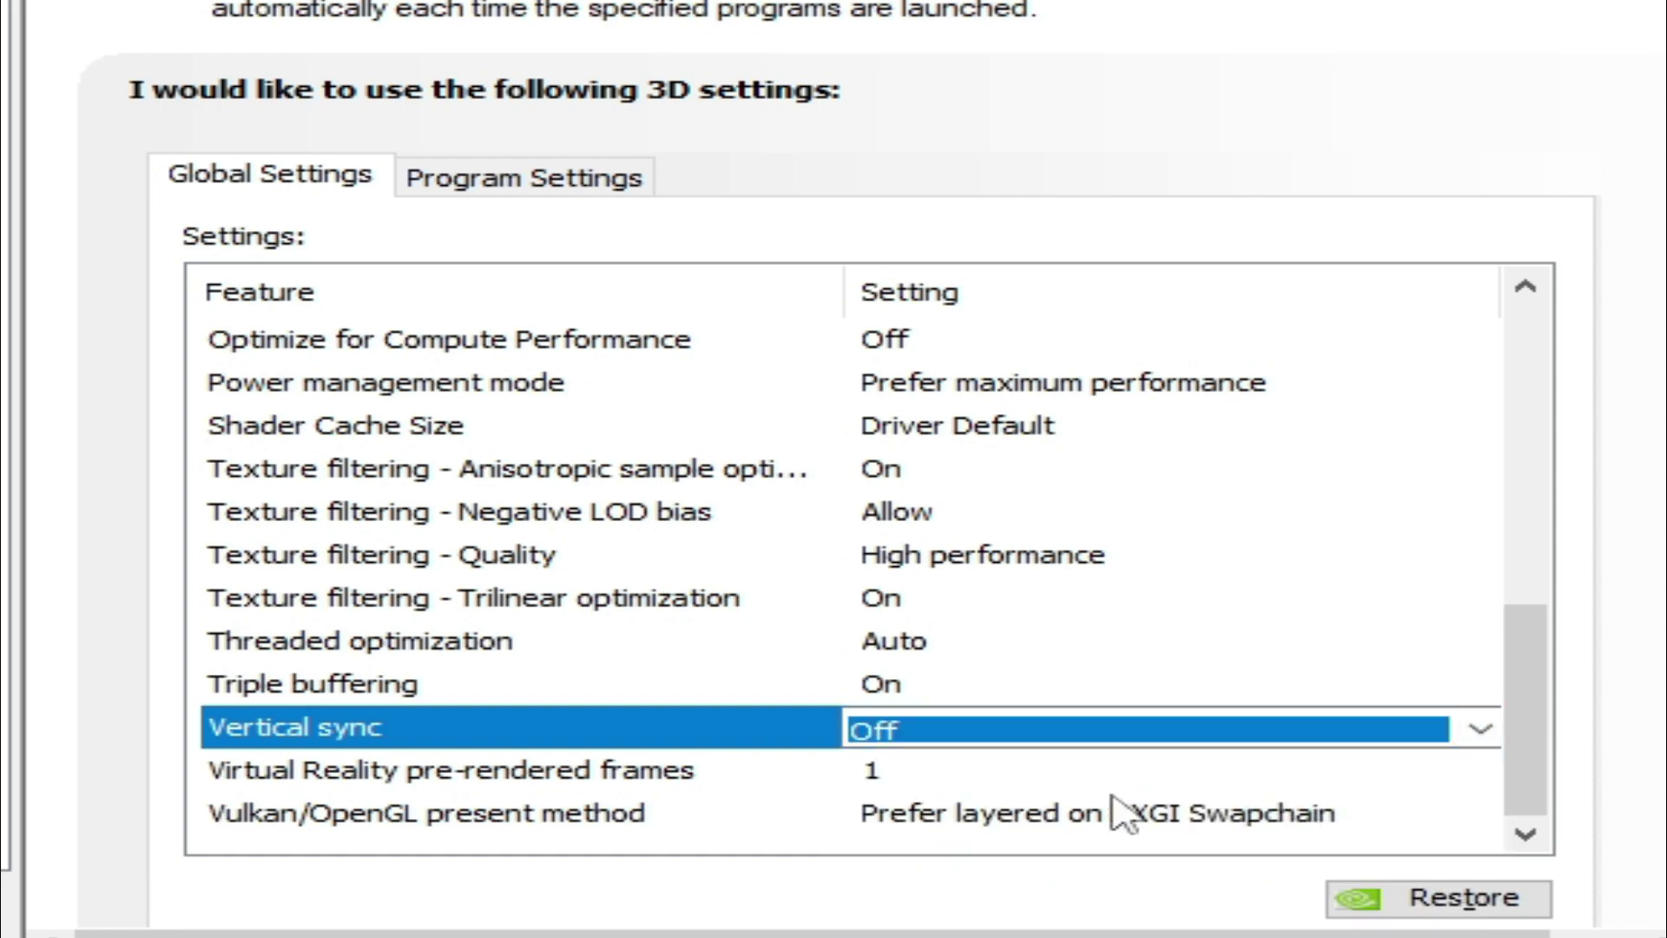
pyautogui.moveTo(1526, 737); pyautogui.dragTo(1531, 689)
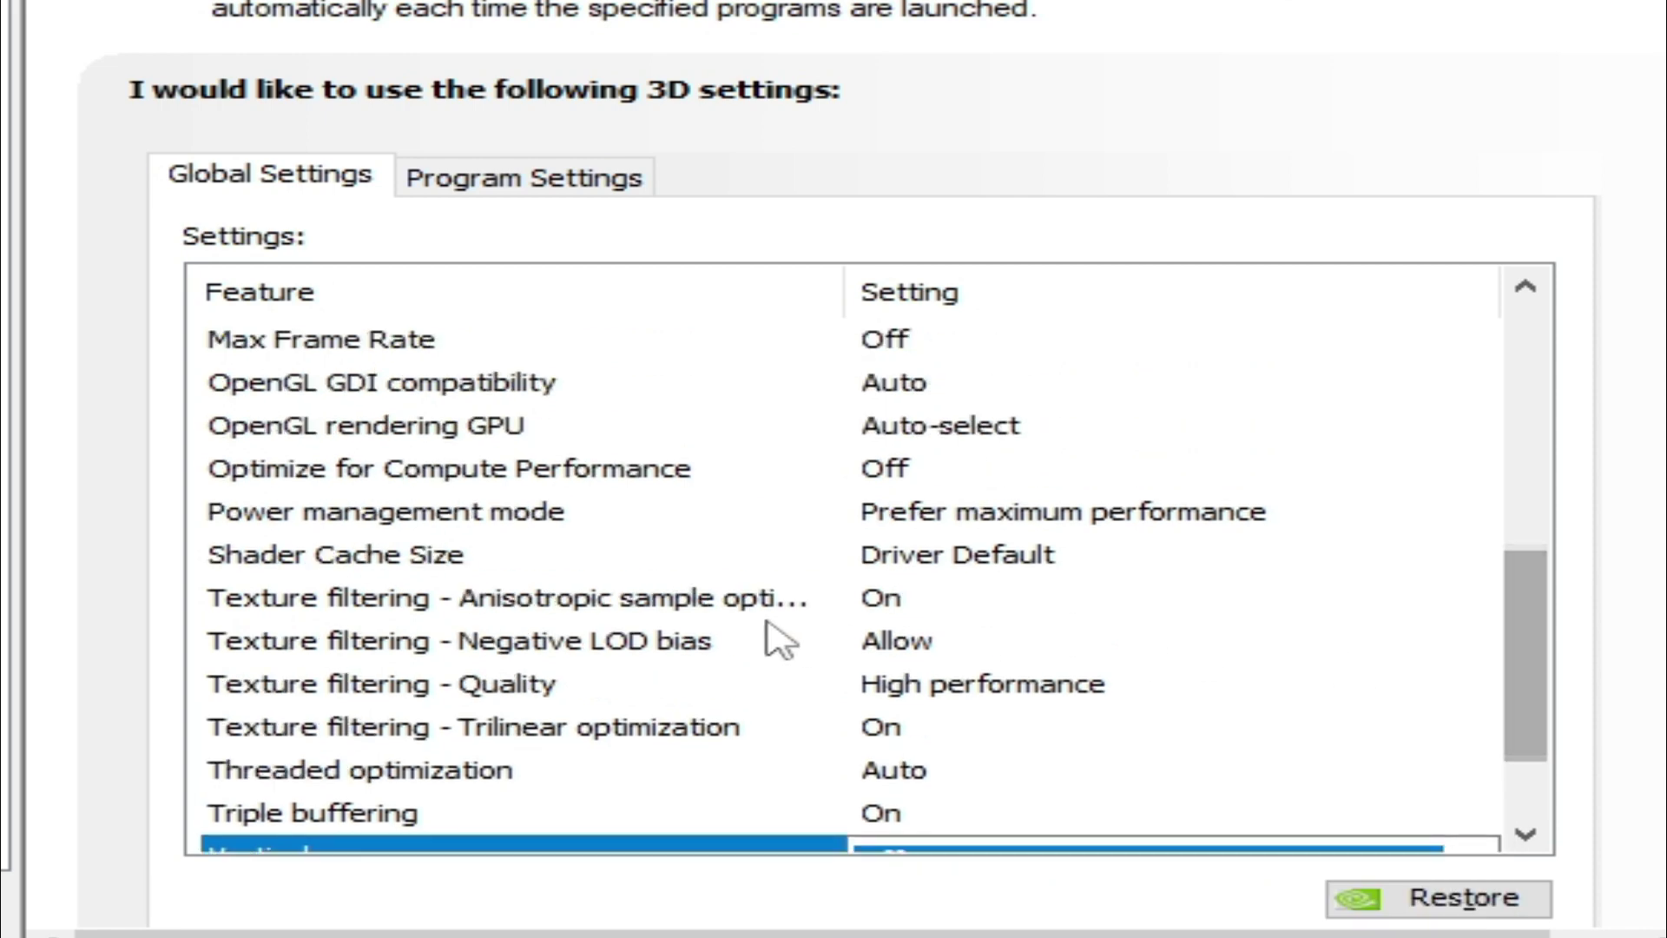
# Set Power management mode to Prefer maximum performance and Texture filtering - Quality to High performance.
pyautogui.click(993, 517)
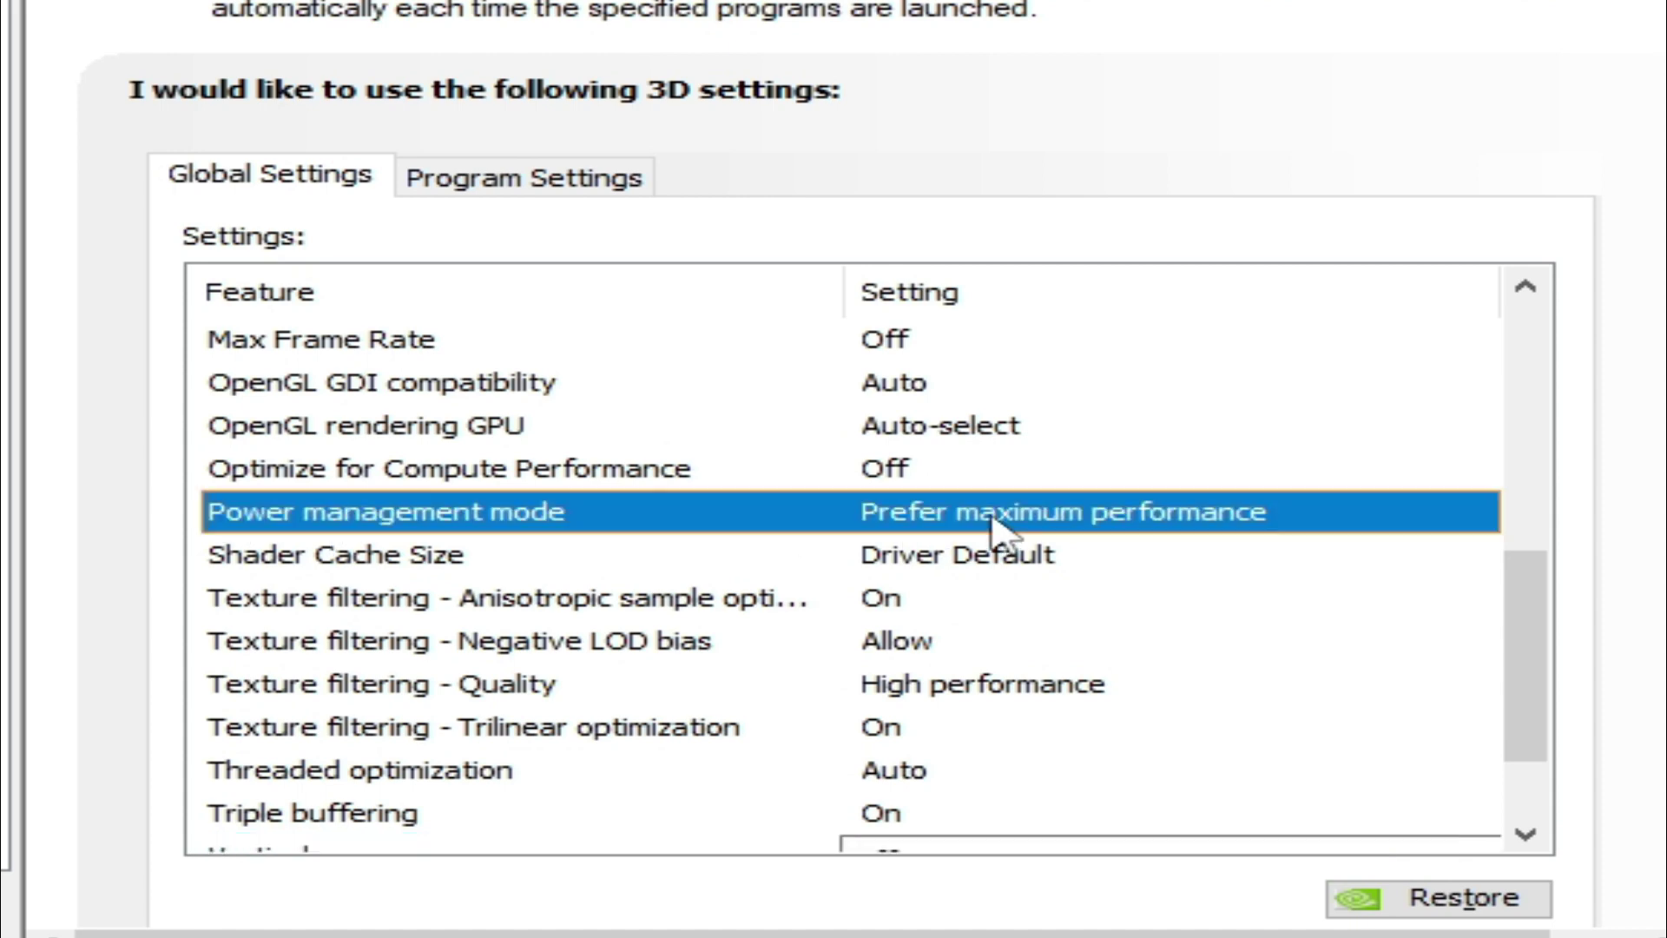
pyautogui.click(992, 521)
pyautogui.click(998, 620)
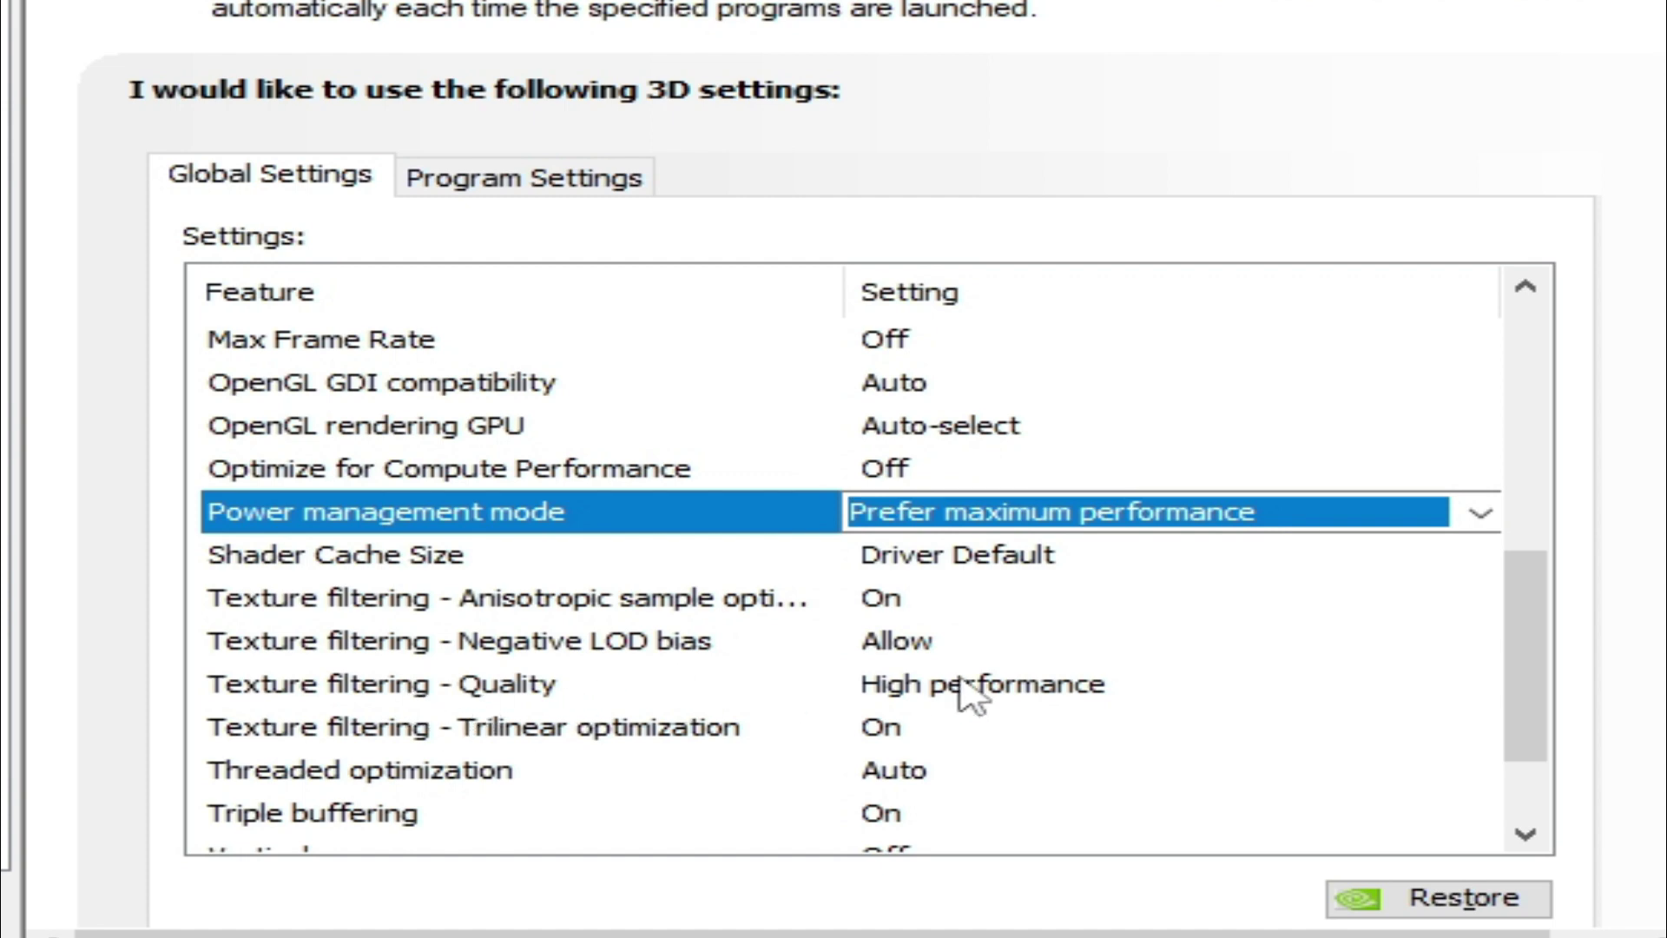
pyautogui.click(992, 686)
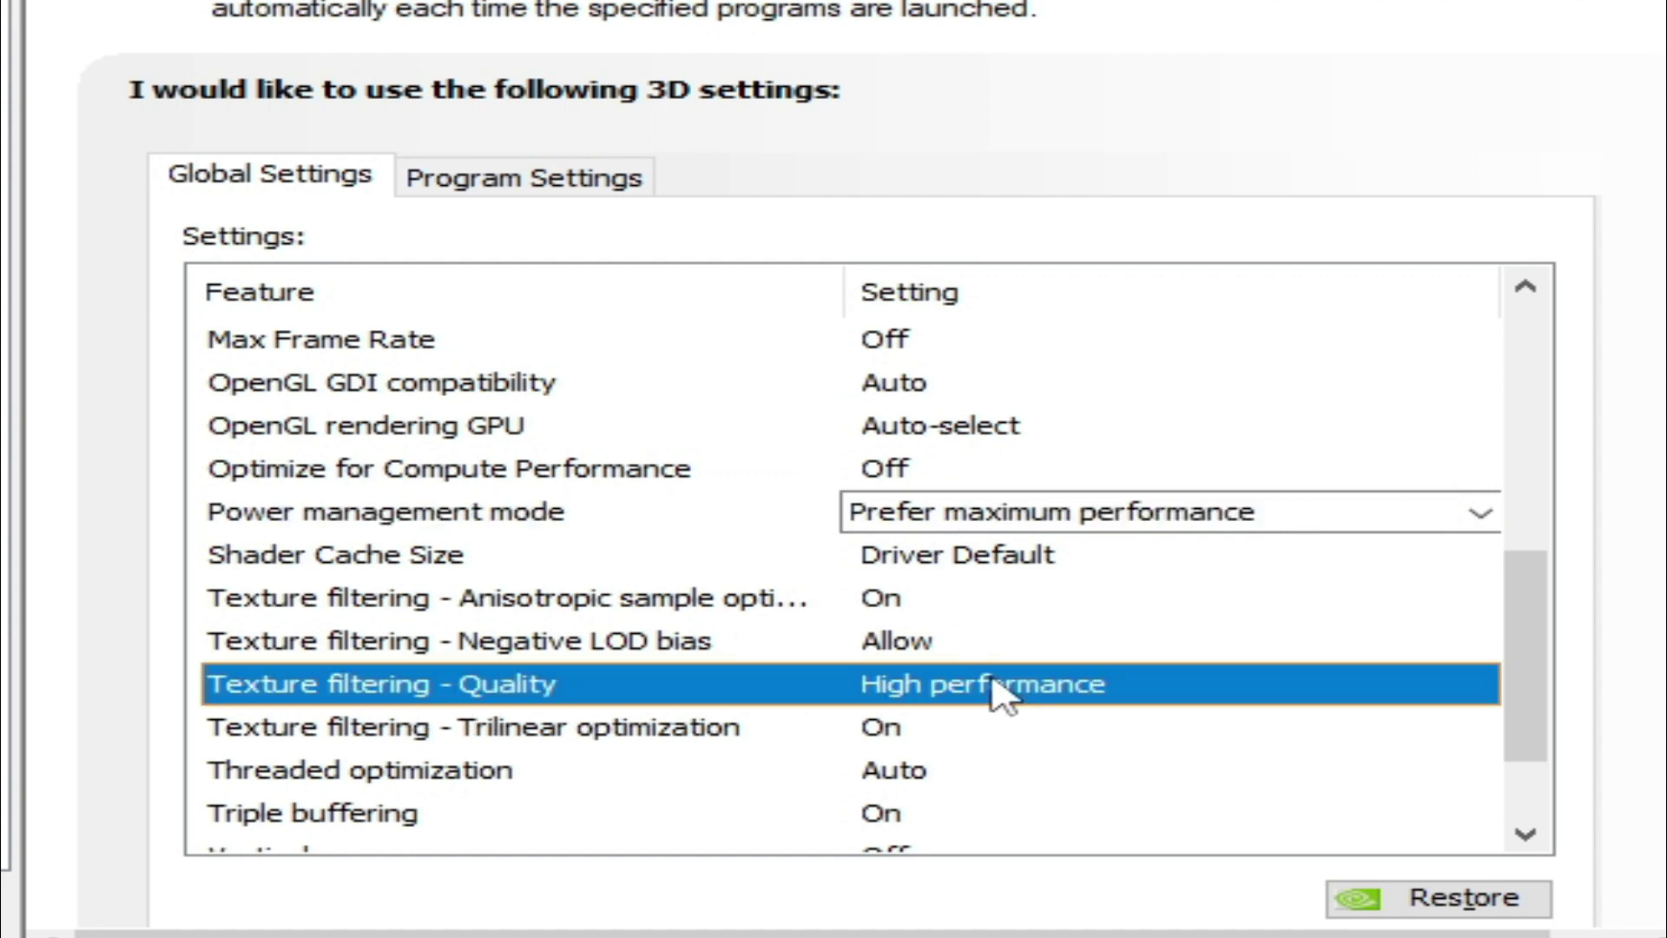
pyautogui.click(994, 683)
pyautogui.click(988, 760)
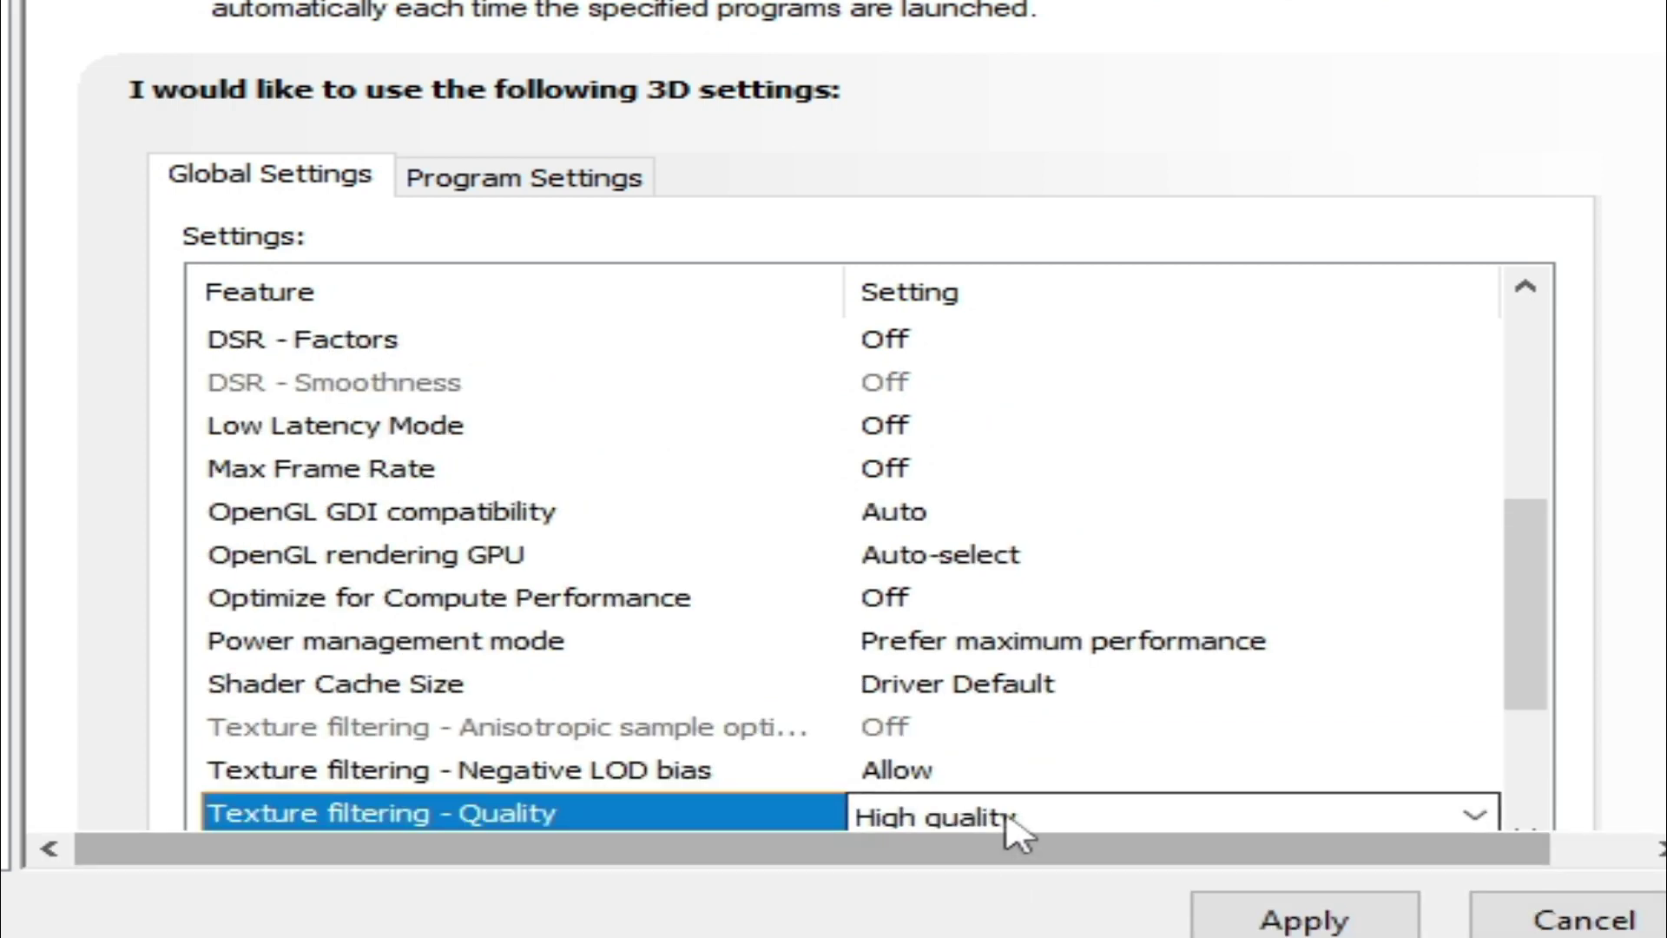
pyautogui.click(1016, 823)
pyautogui.click(998, 936)
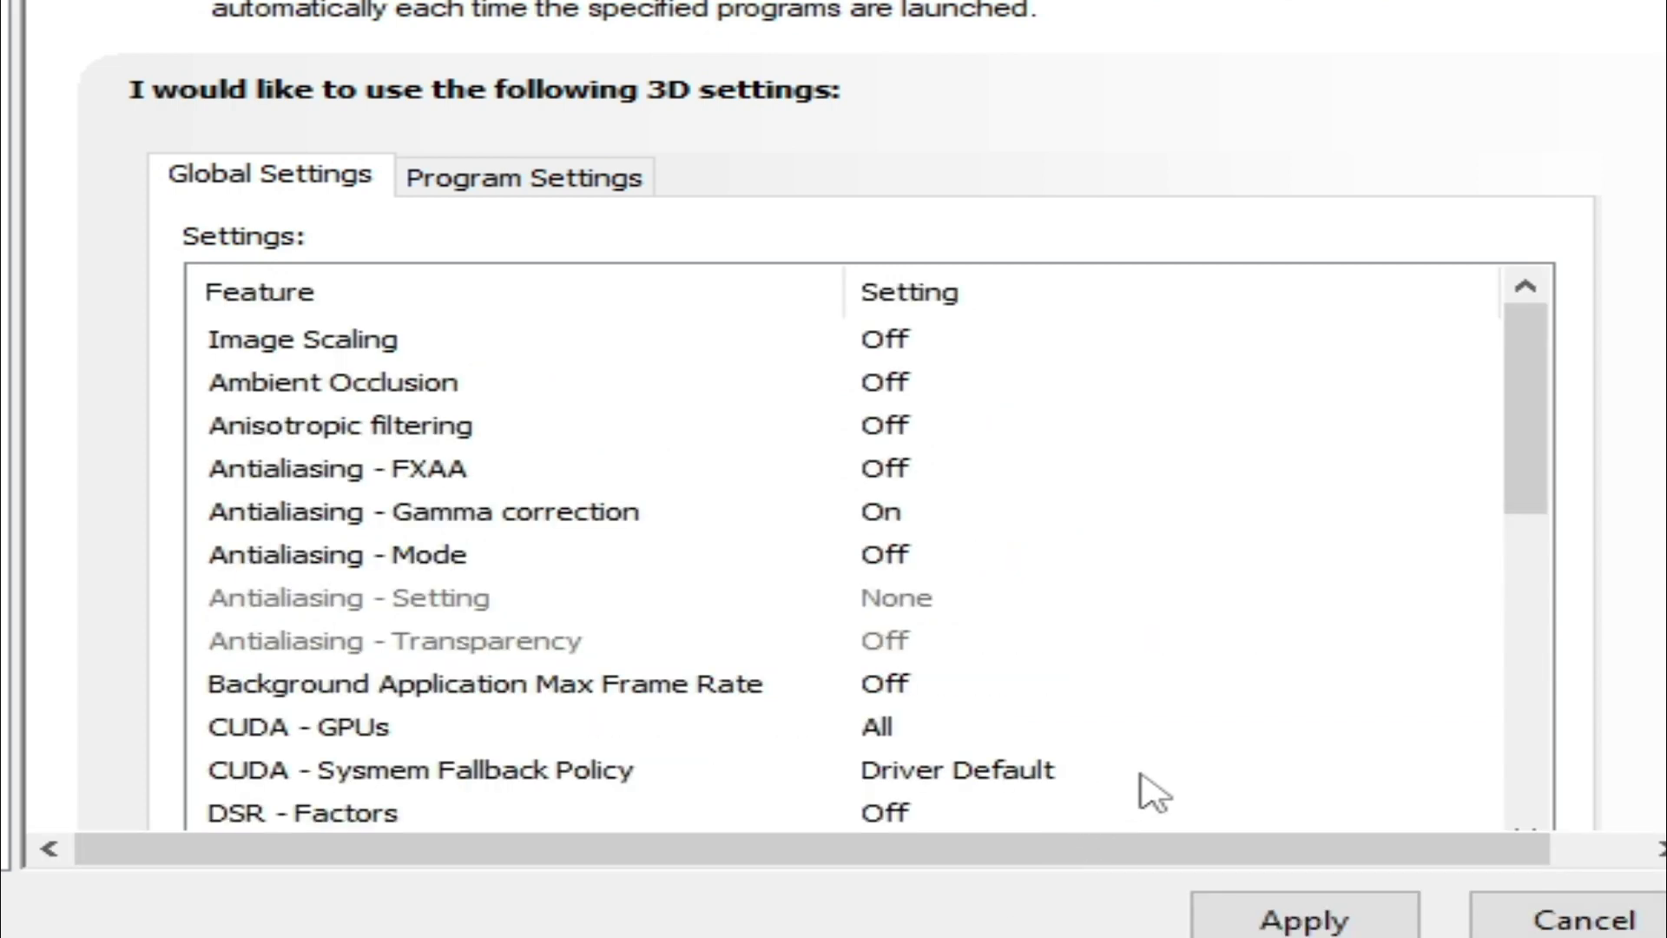
pyautogui.moveTo(1522, 629); pyautogui.dragTo(1530, 445)
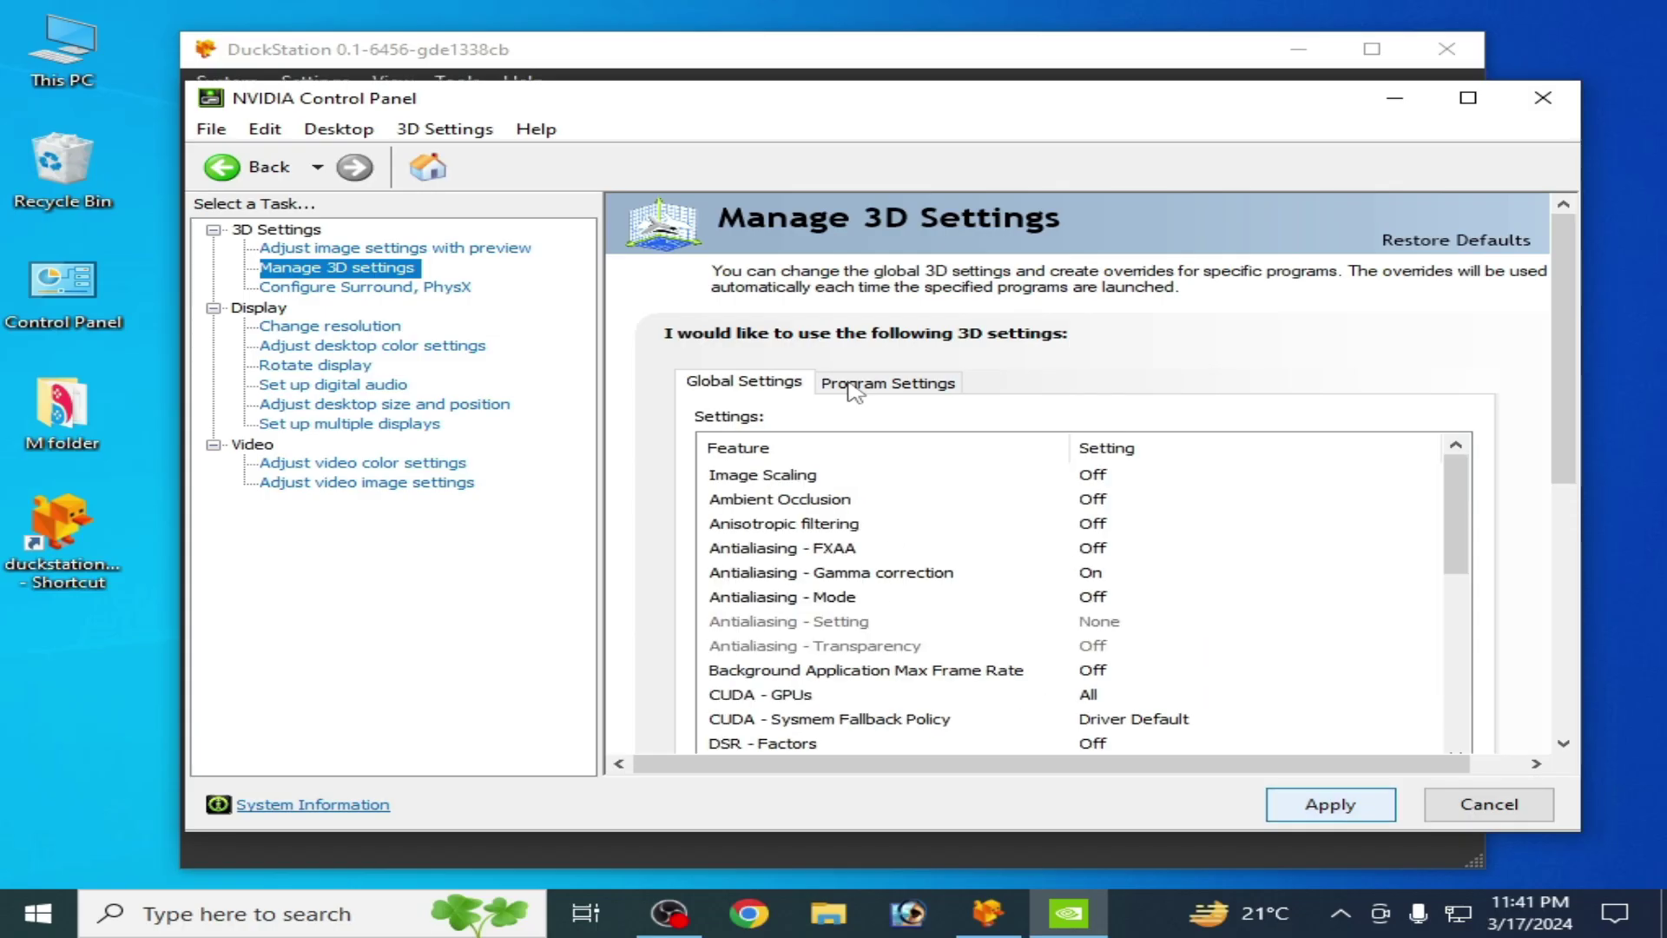
# In Program Settings, start adding a program and browse to the Desktop folder.
pyautogui.click(849, 384)
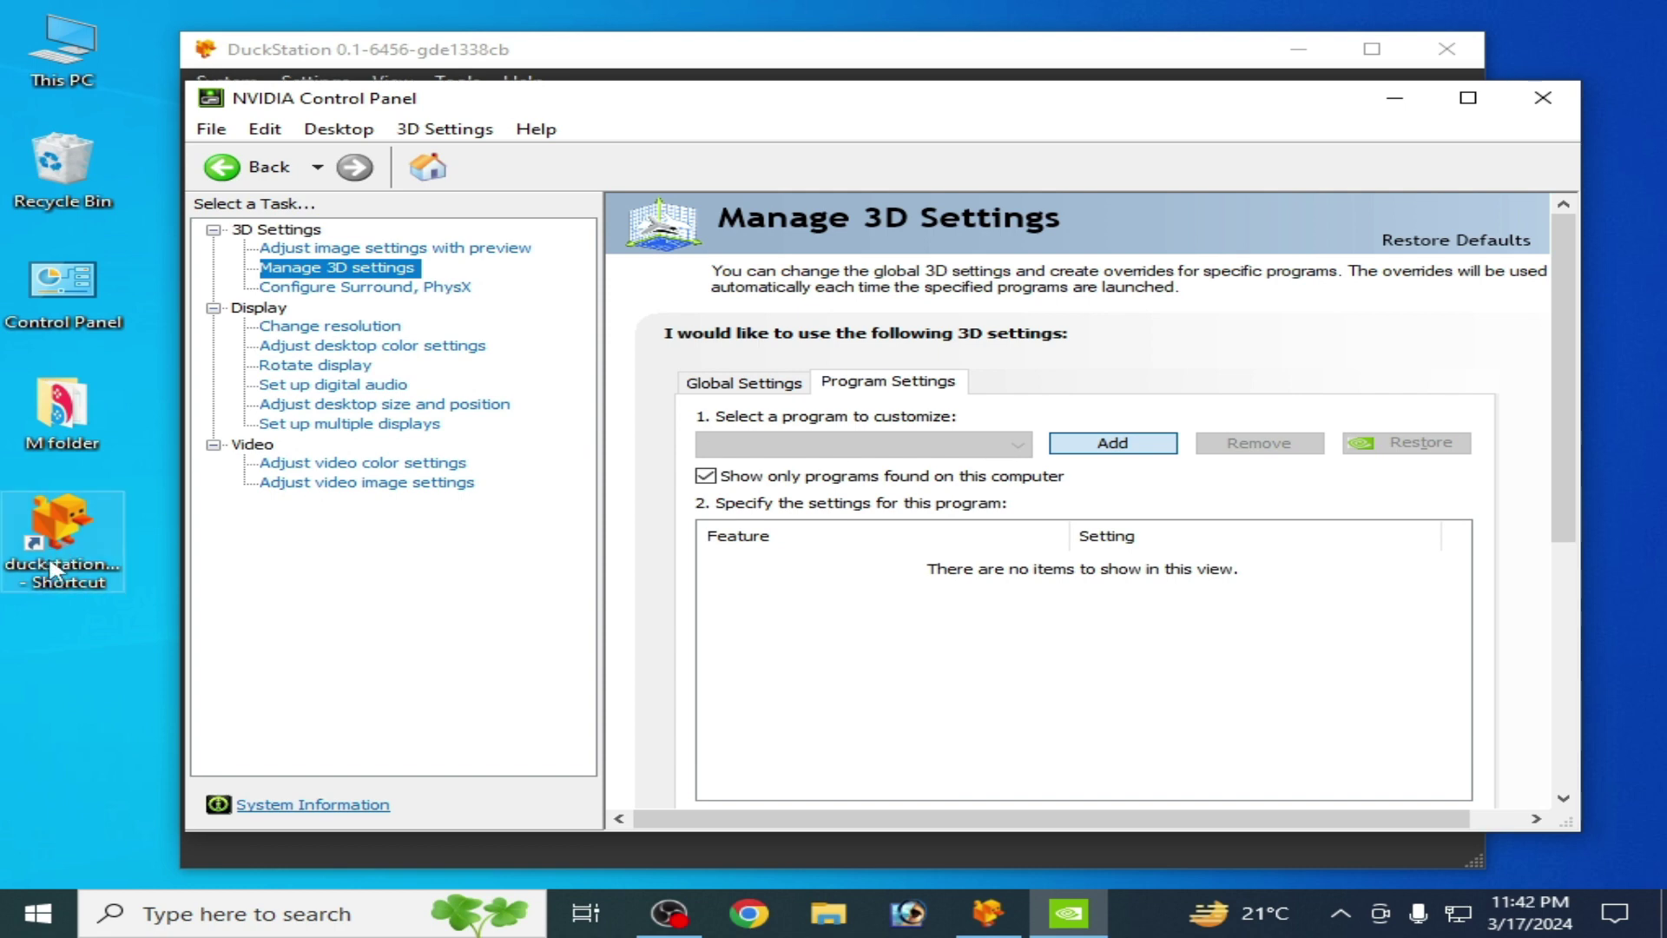
pyautogui.click(1128, 444)
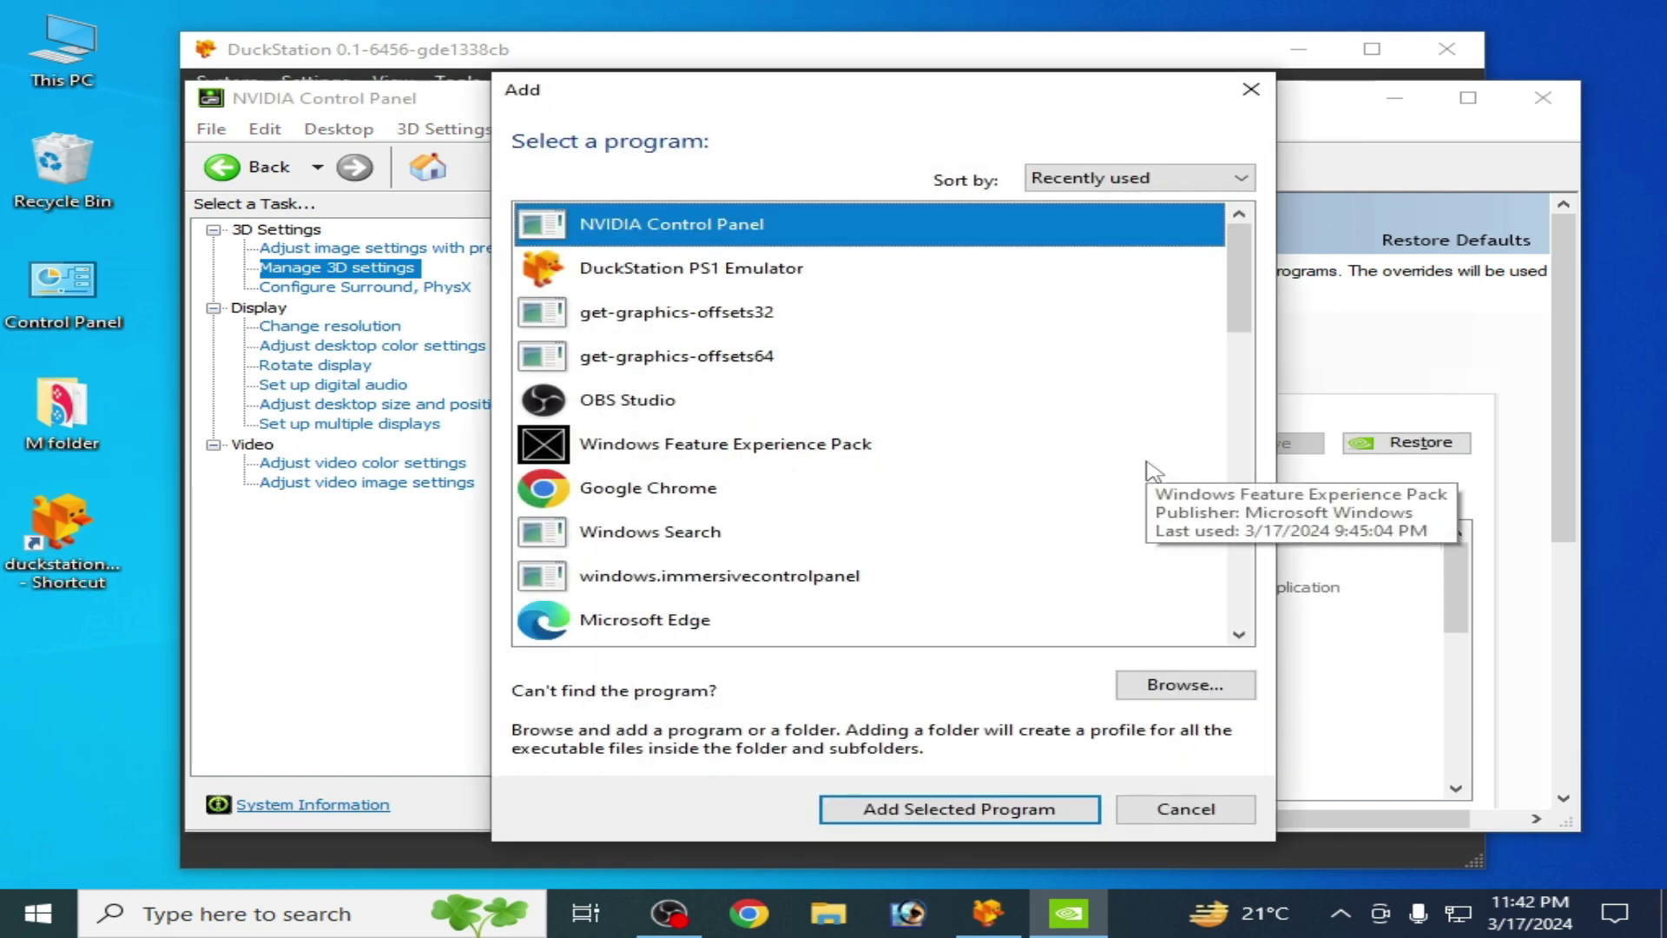
pyautogui.click(1198, 685)
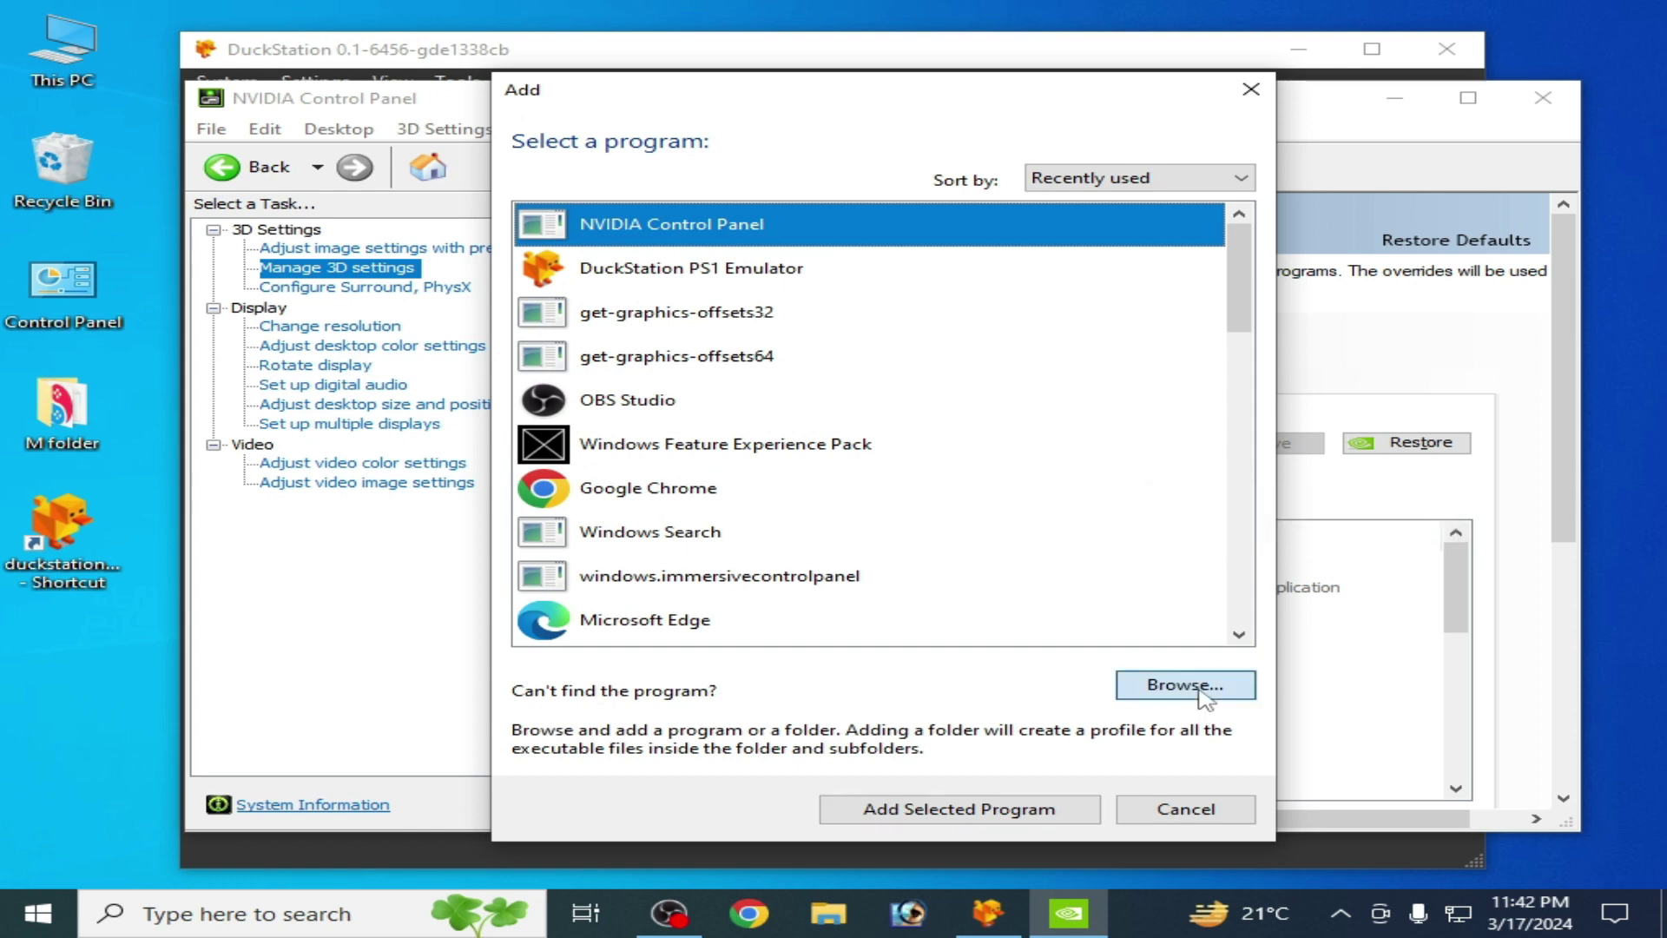
pyautogui.click(607, 341)
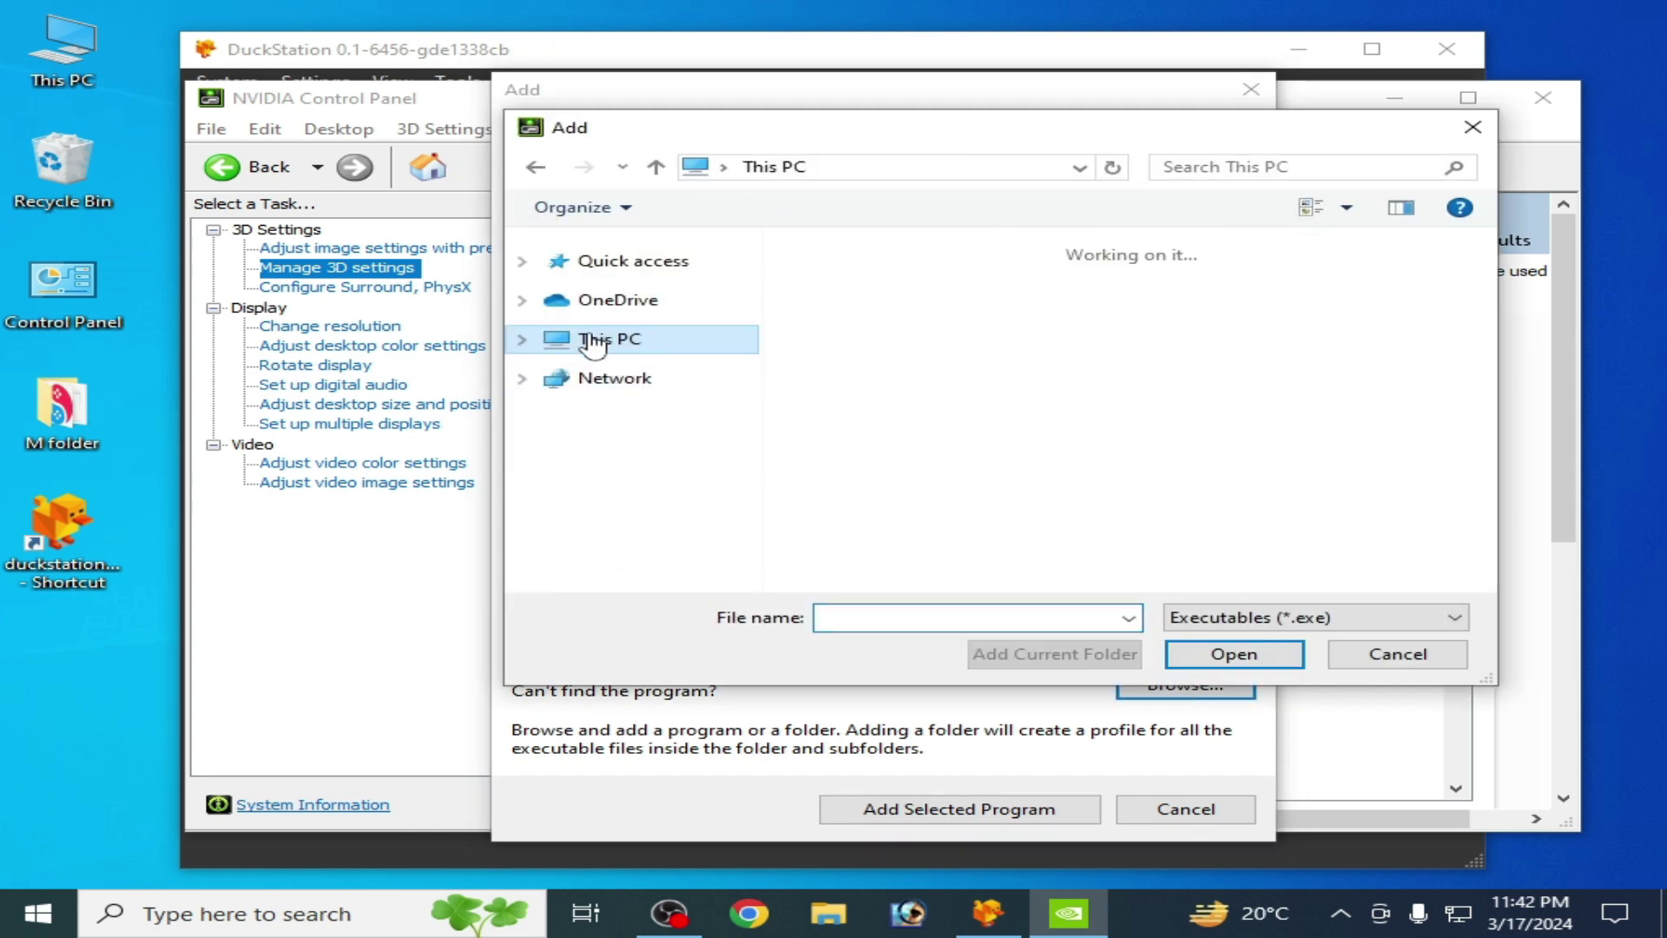
pyautogui.scroll(3, 1477, 439)
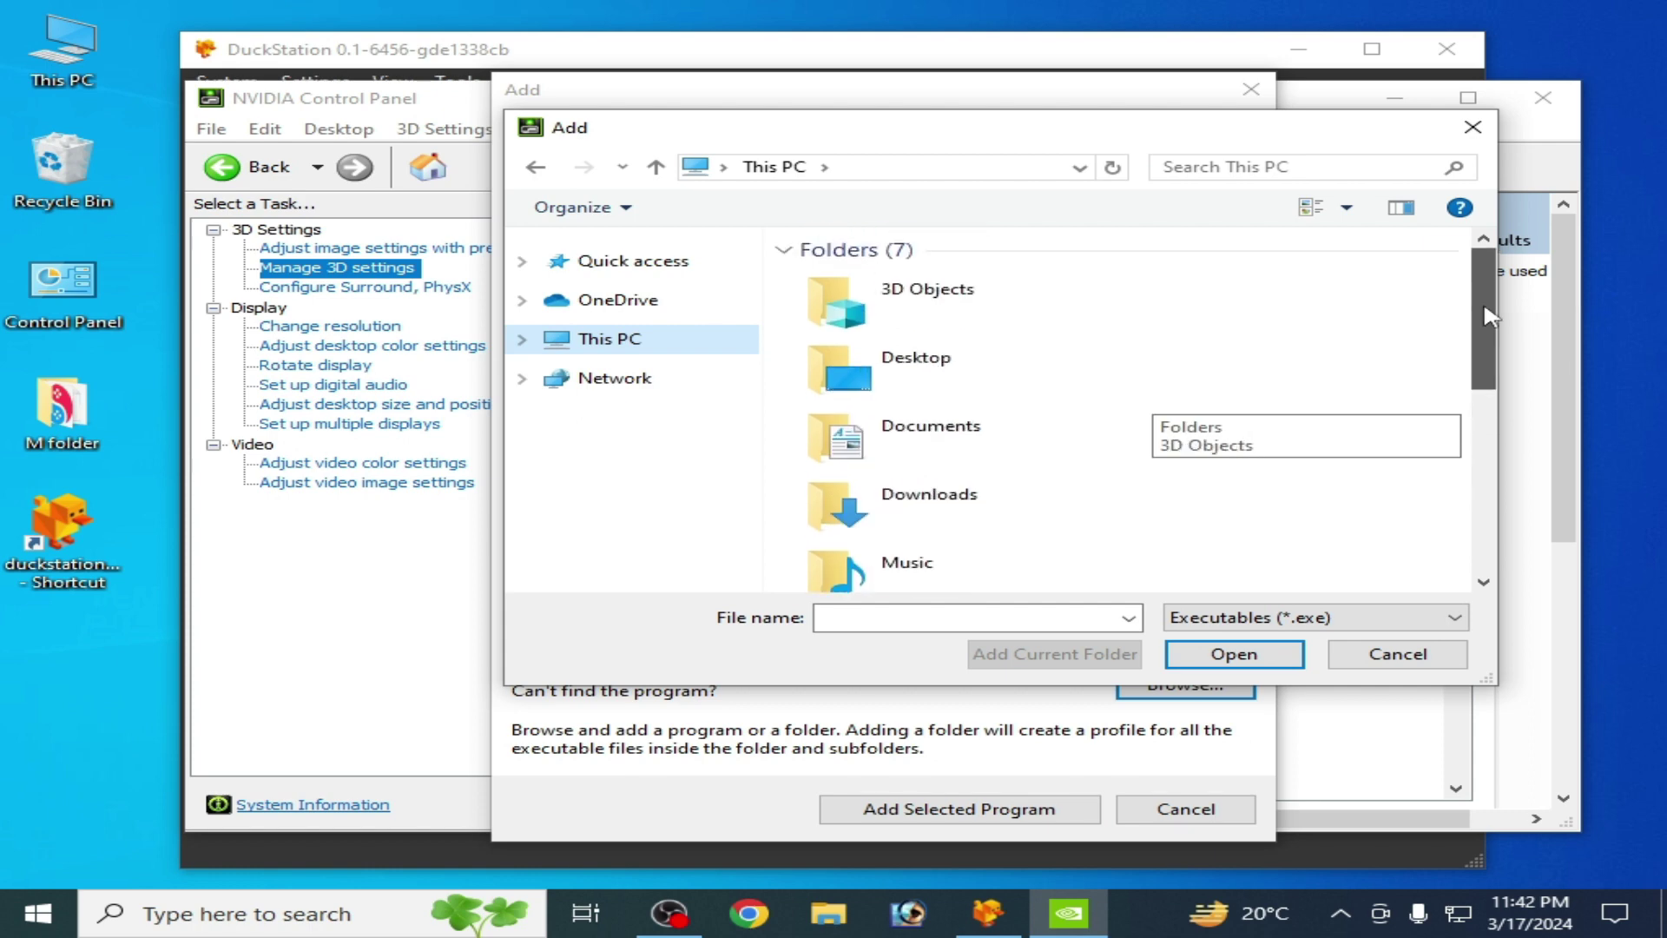
pyautogui.doubleClick(984, 375)
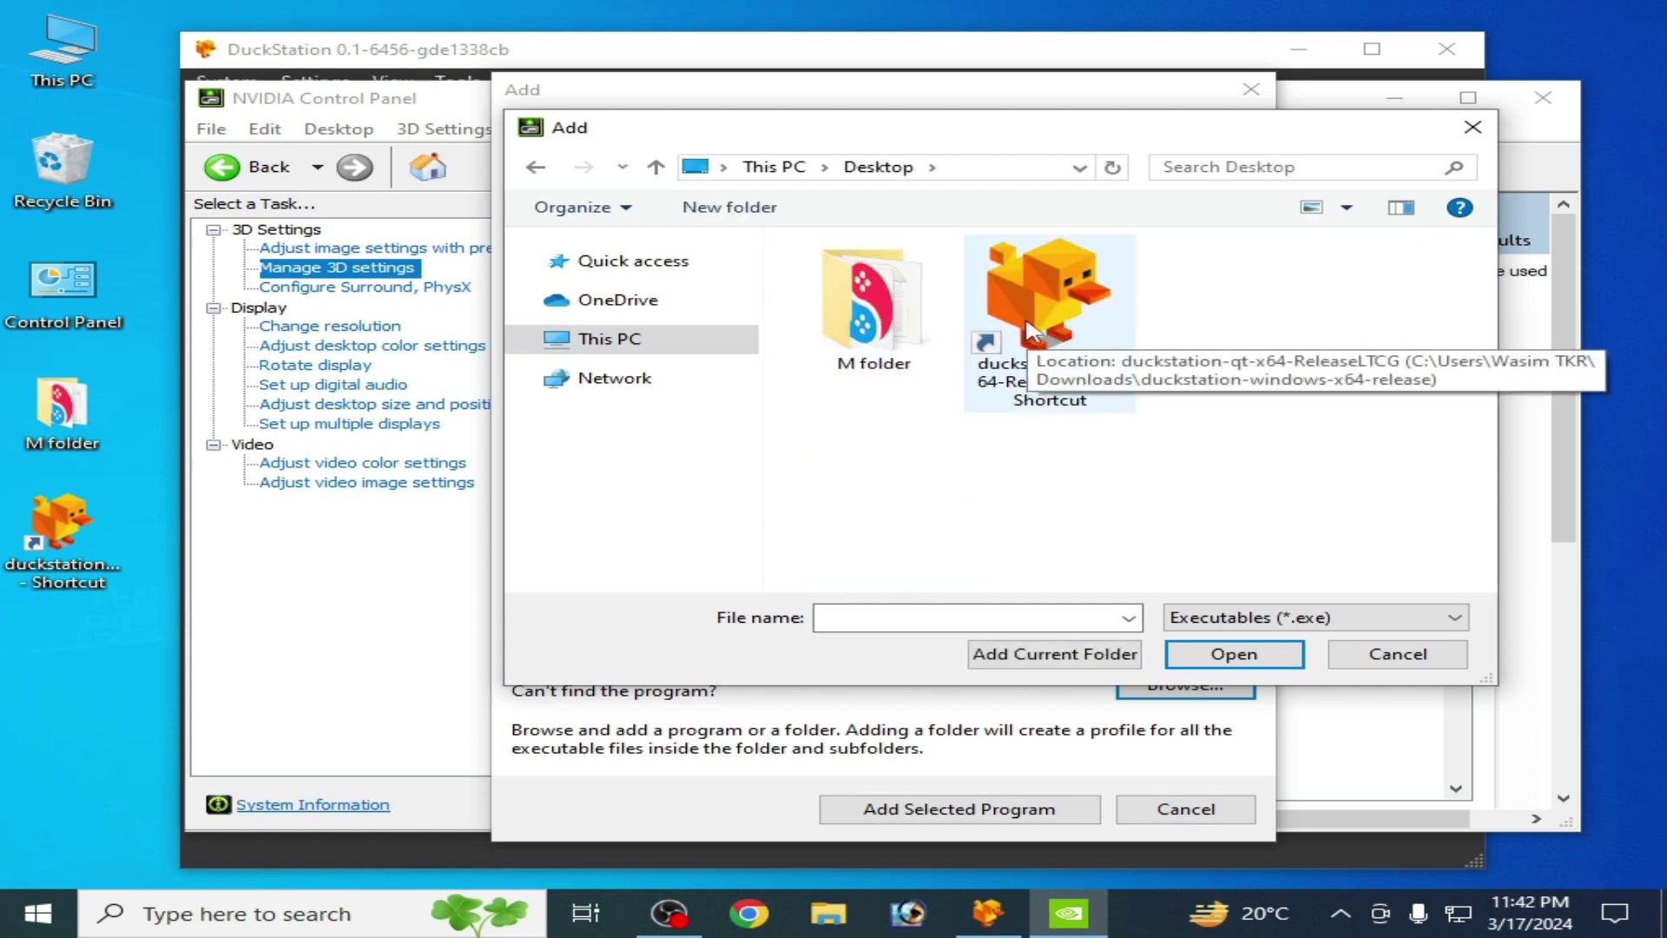
# Follow the DuckStation shortcut to its folder and add the duckstation-qt-x64-ReleaseLTCG executable.
pyautogui.click(1042, 329)
pyautogui.rightClick(1043, 329)
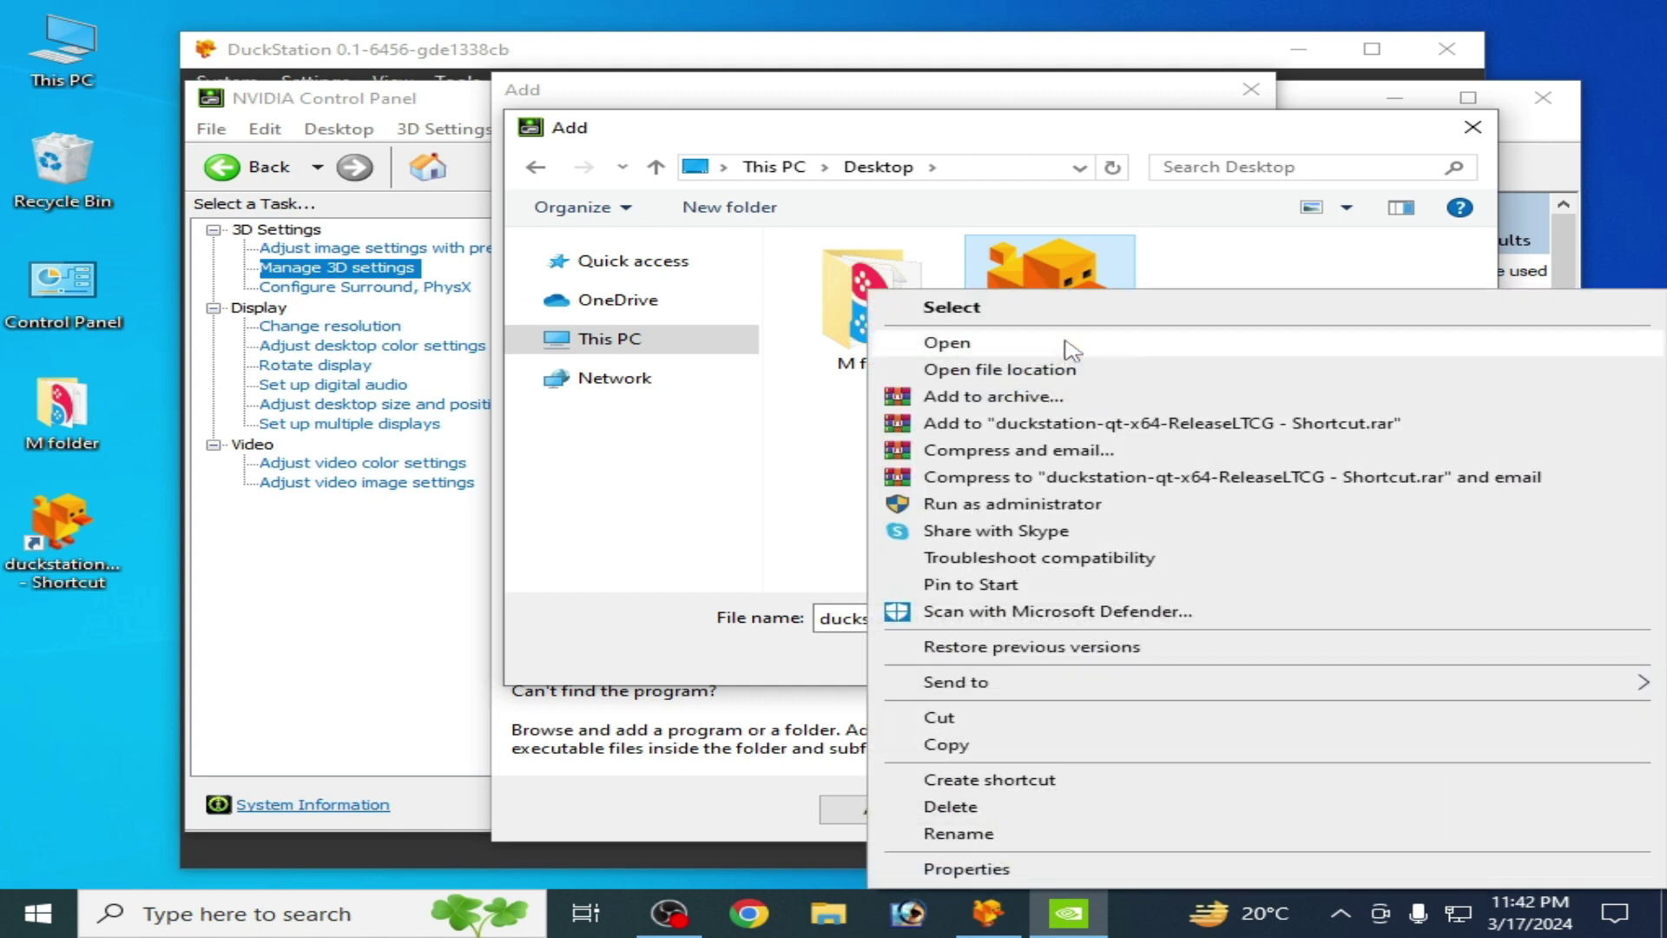
pyautogui.click(976, 368)
pyautogui.moveTo(934, 582)
pyautogui.mouseDown()
pyautogui.moveTo(1185, 586)
pyautogui.moveTo(907, 588)
pyautogui.mouseUp()
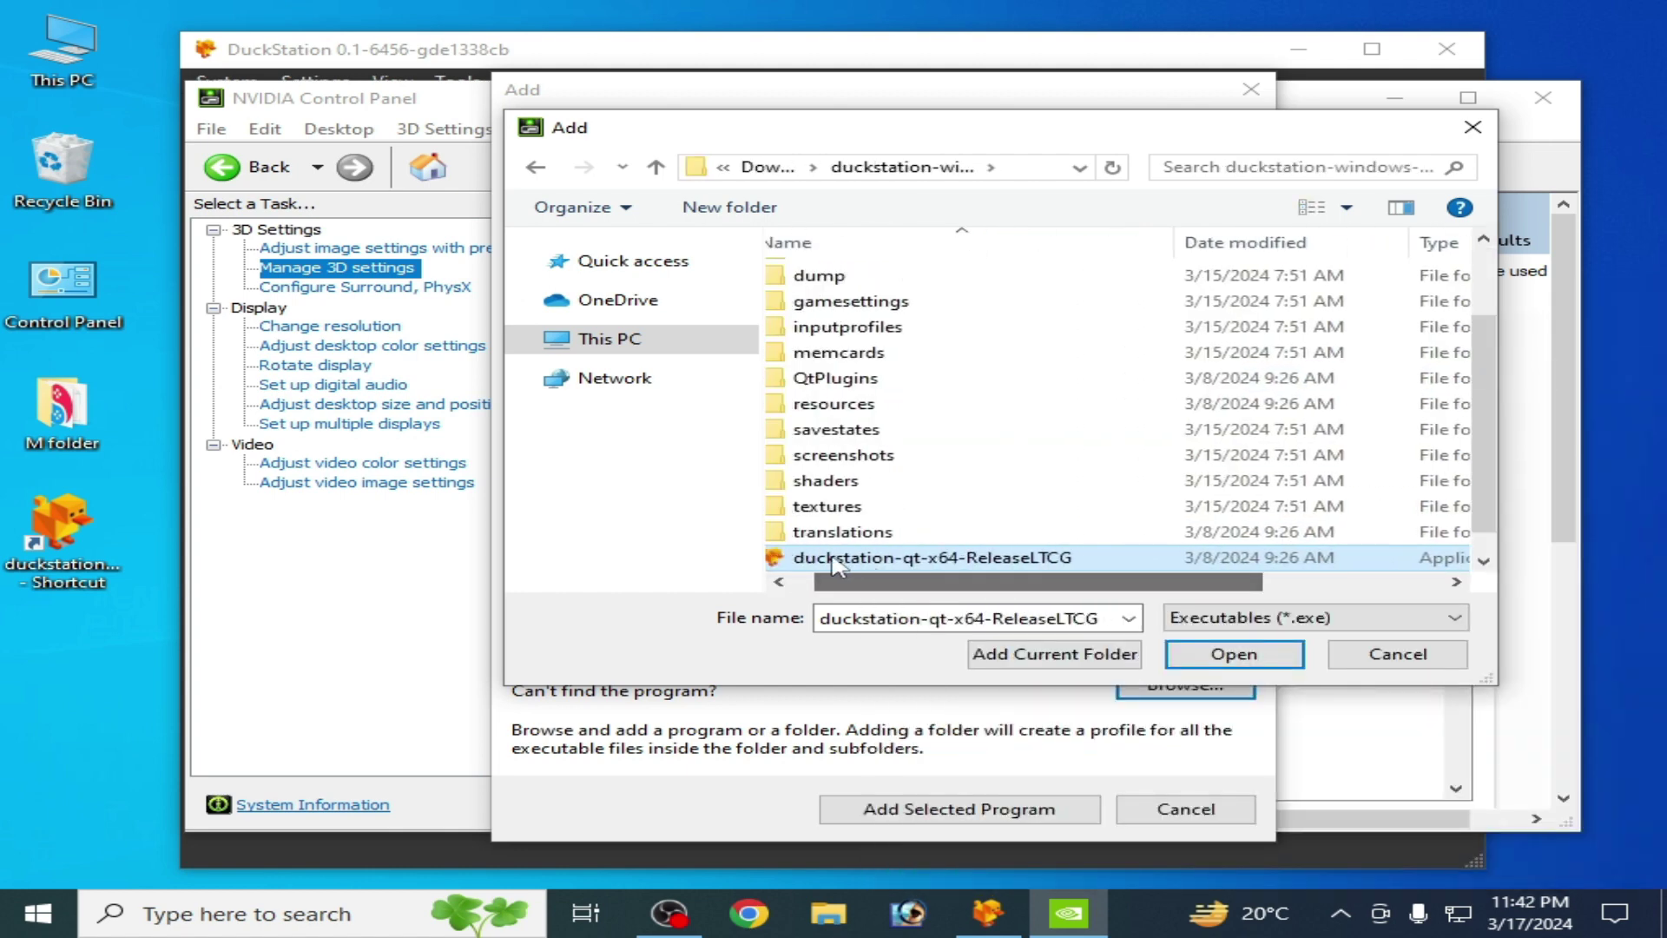
pyautogui.click(1237, 656)
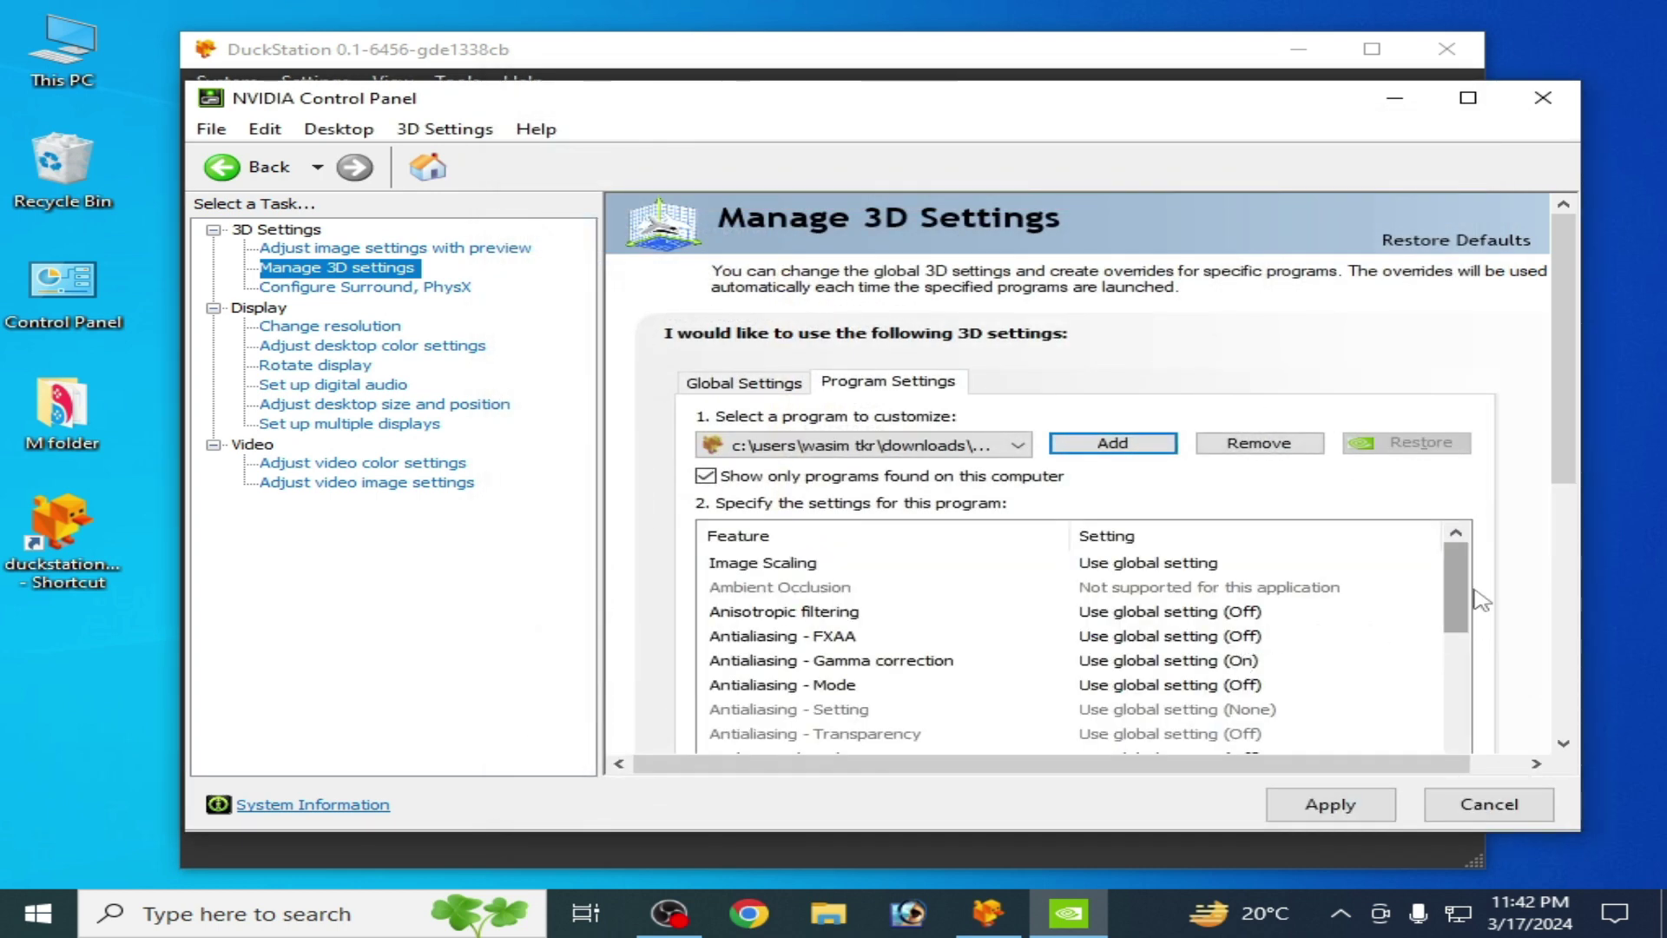
# Review DuckStation's feature list, all on global settings, and apply the program profile.
pyautogui.moveTo(1459, 580); pyautogui.dragTo(1466, 703)
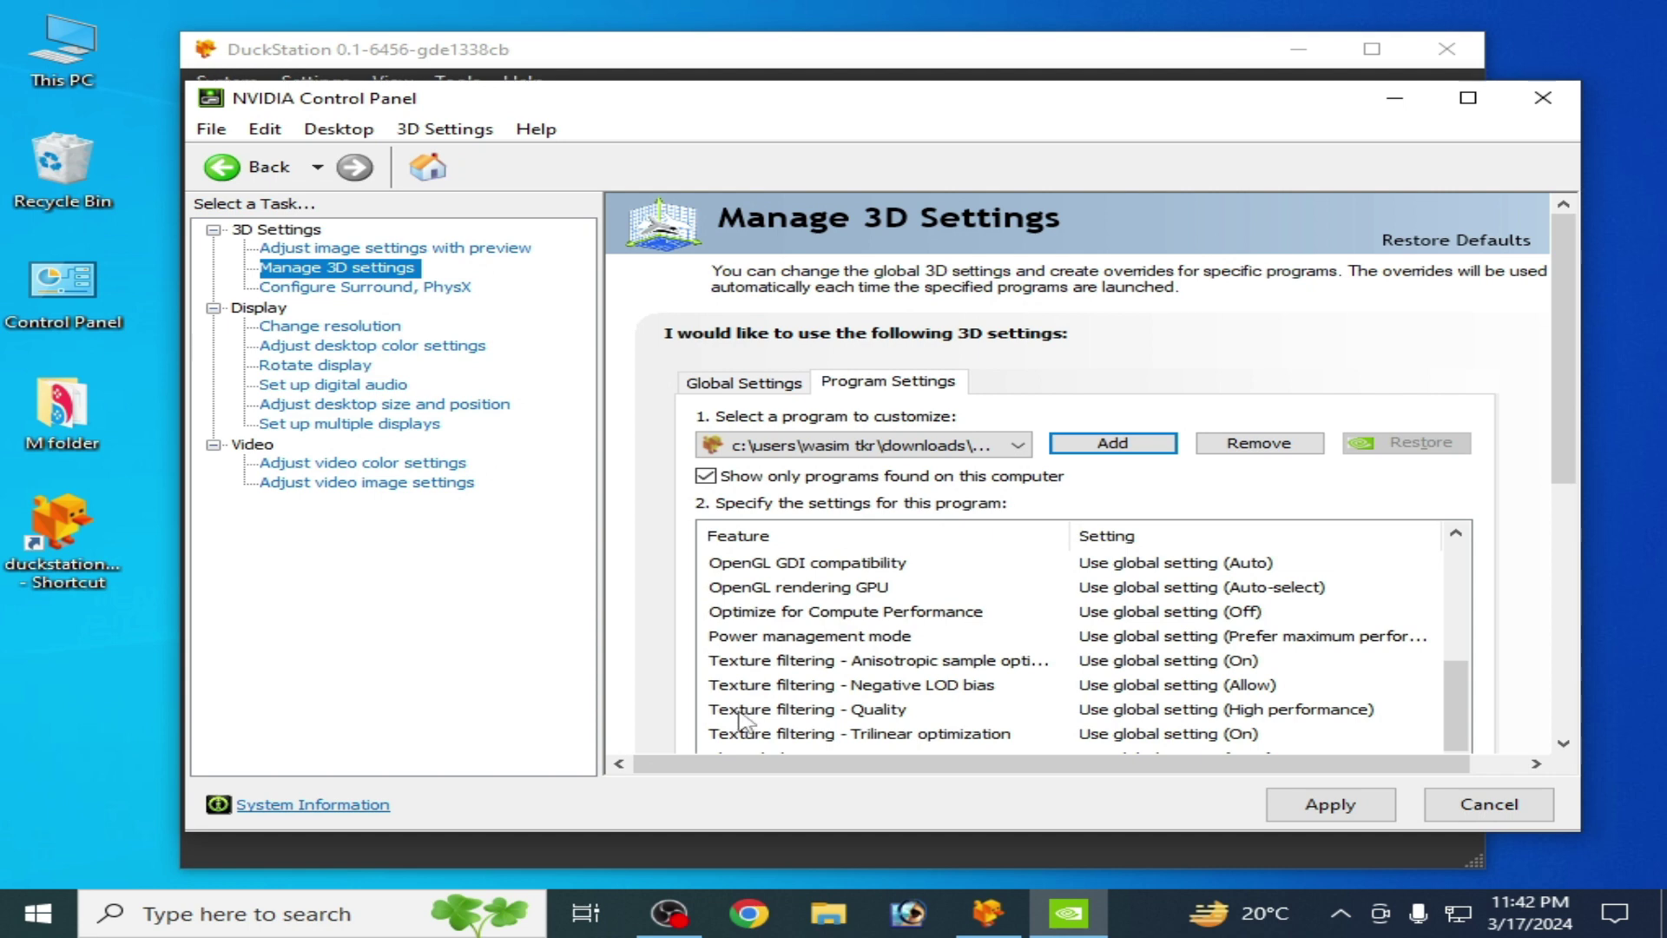
pyautogui.moveTo(1474, 694); pyautogui.dragTo(1471, 742)
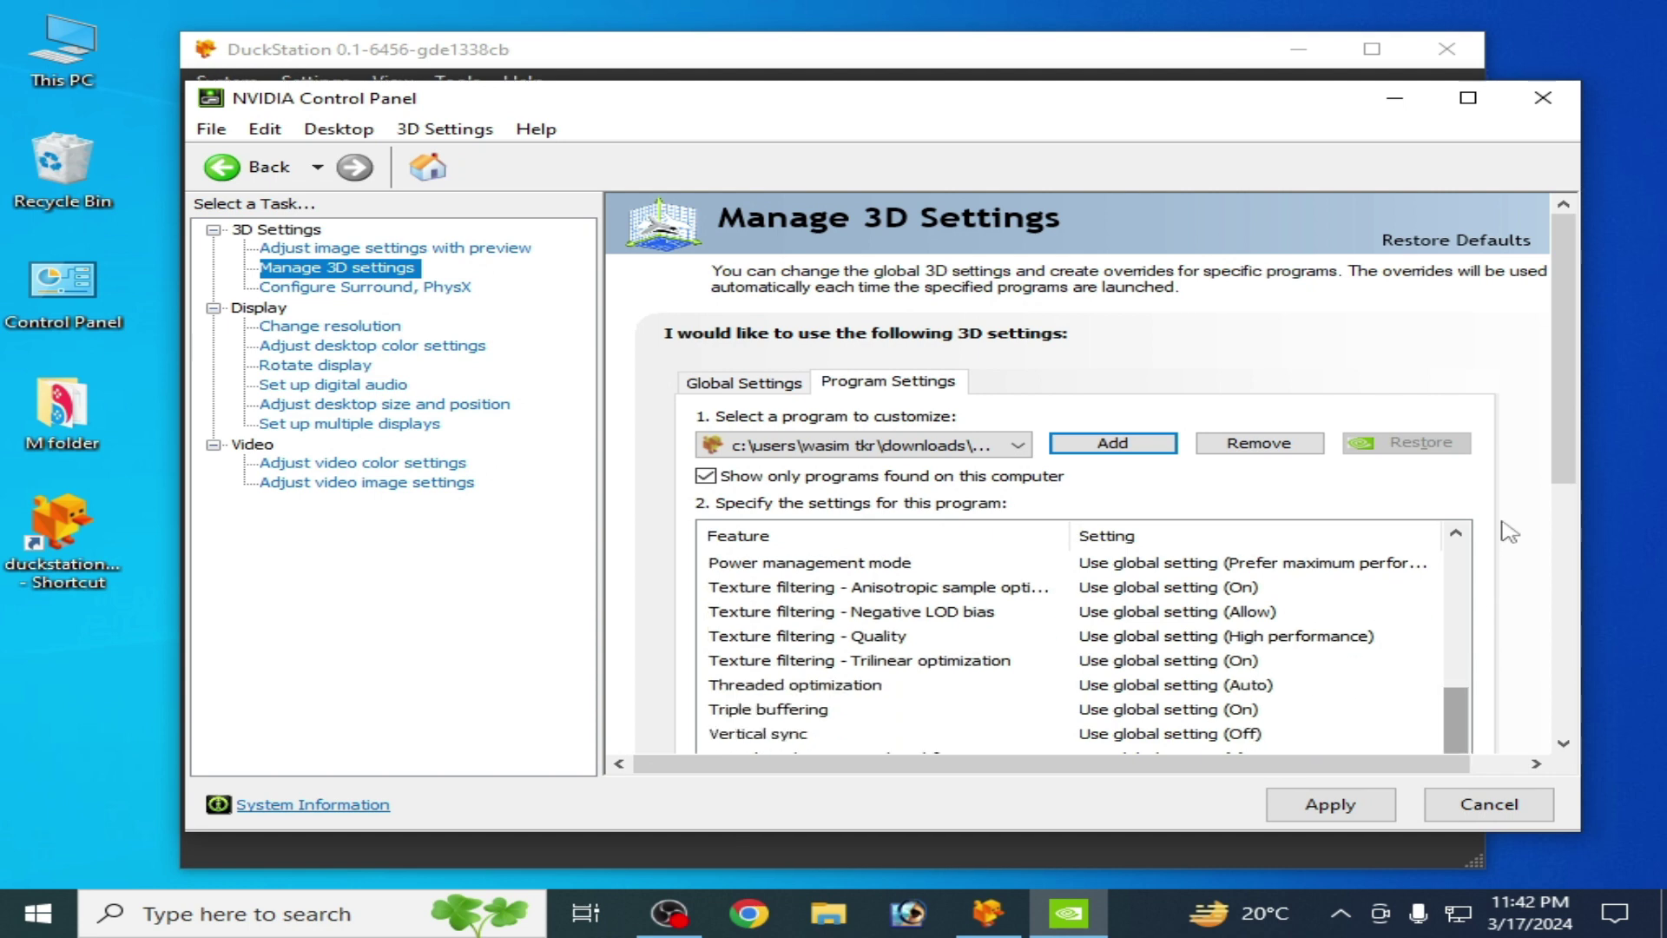
pyautogui.moveTo(1565, 397); pyautogui.dragTo(1575, 494)
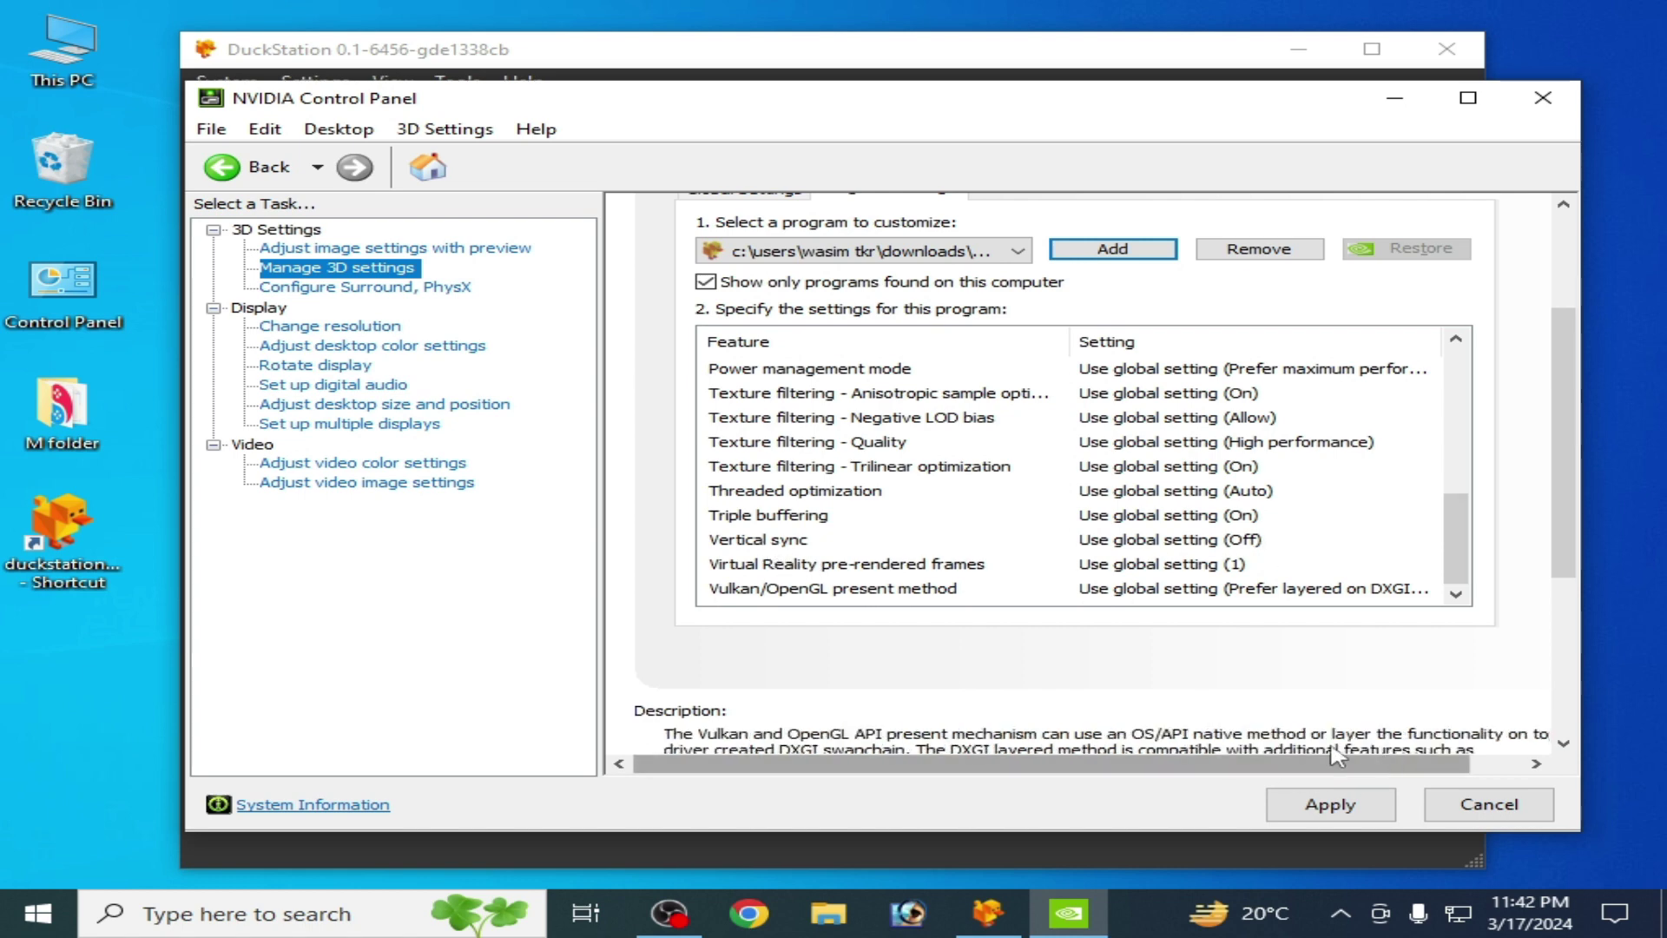
pyautogui.click(1314, 805)
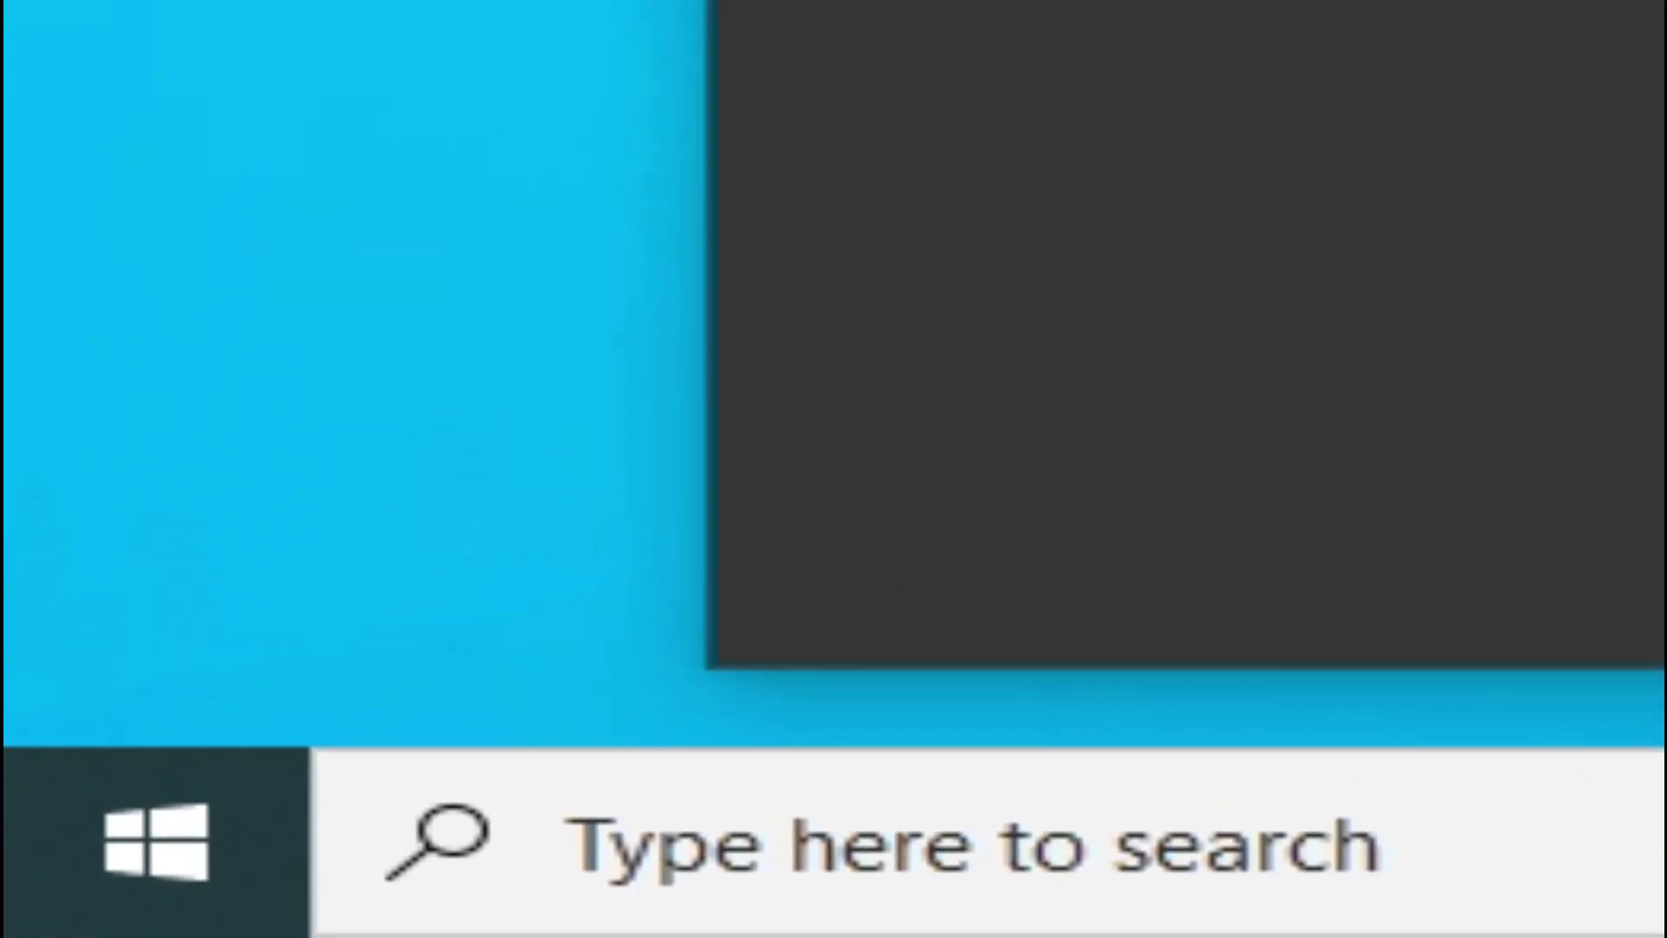
# Run dxdiag, check the GTX 750 driver 31.0.15.5176 on the Display tab, and exit.
pyautogui.click(1014, 838)
pyautogui.write('dxdi')
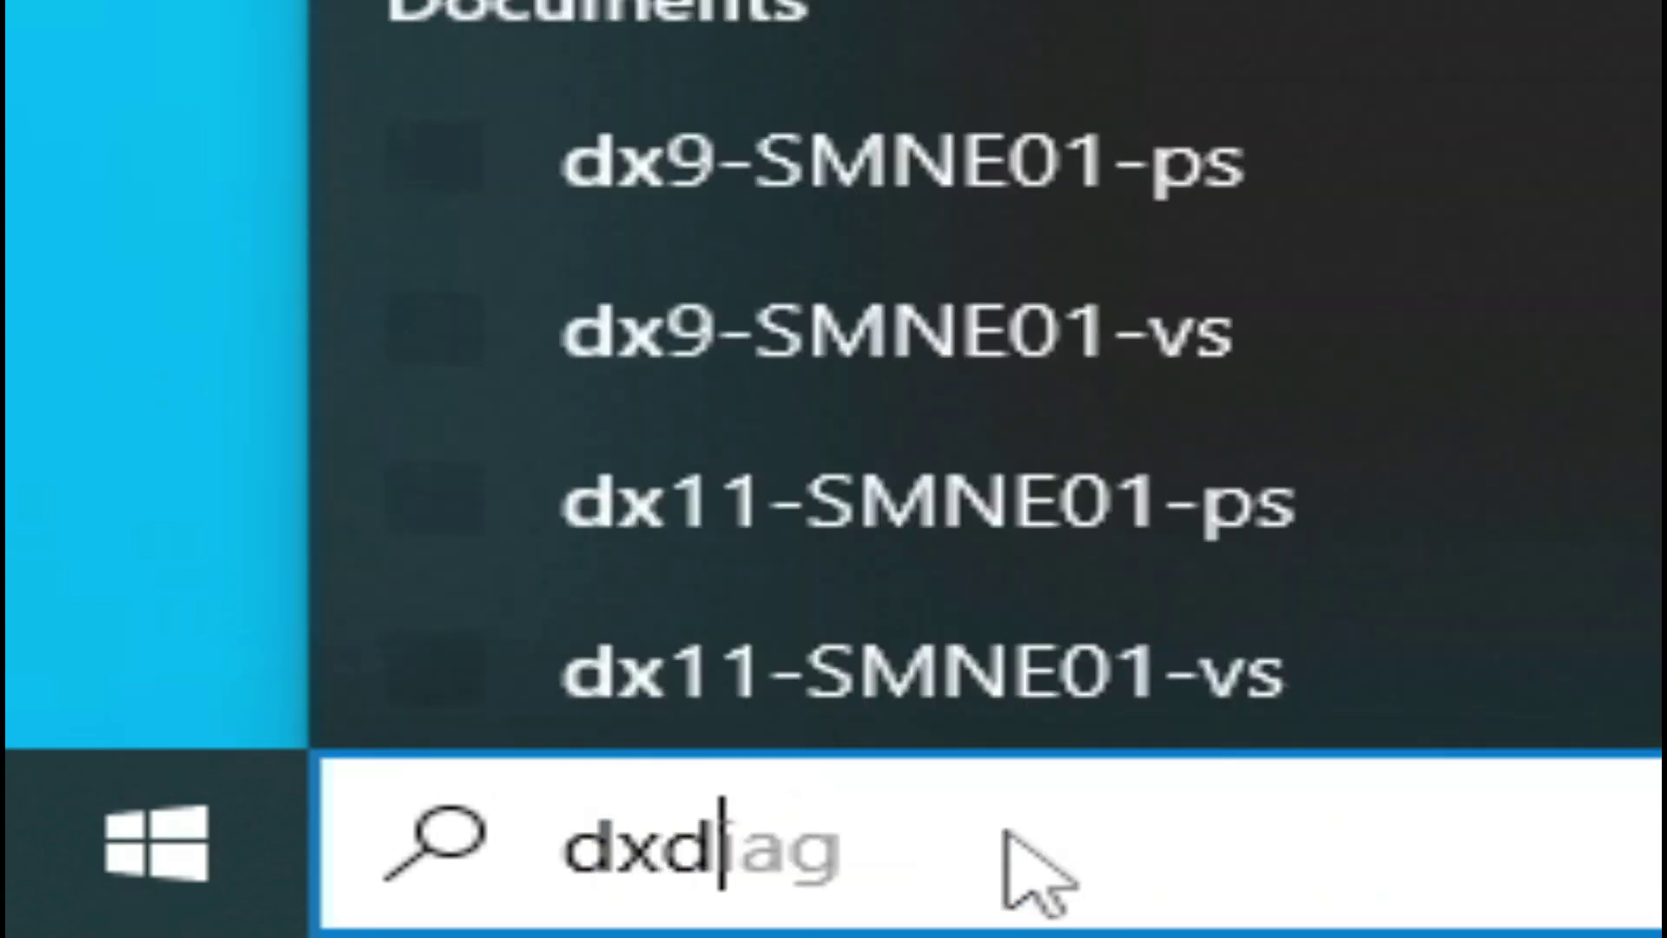
pyautogui.write('ag')
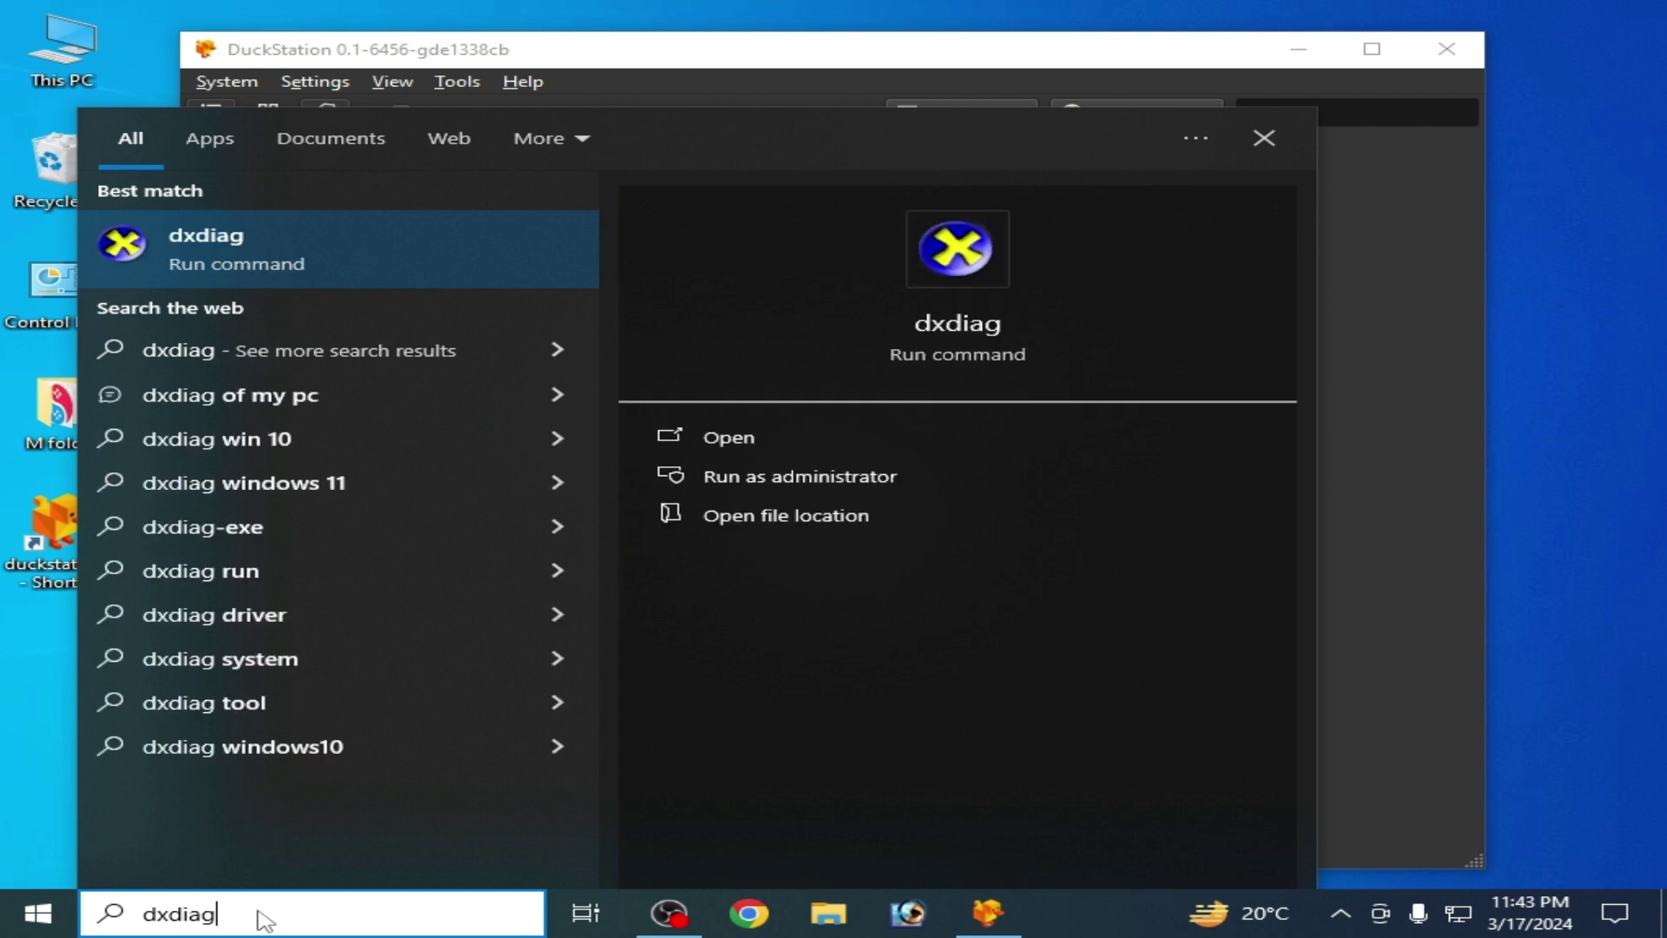
pyautogui.press('Return')
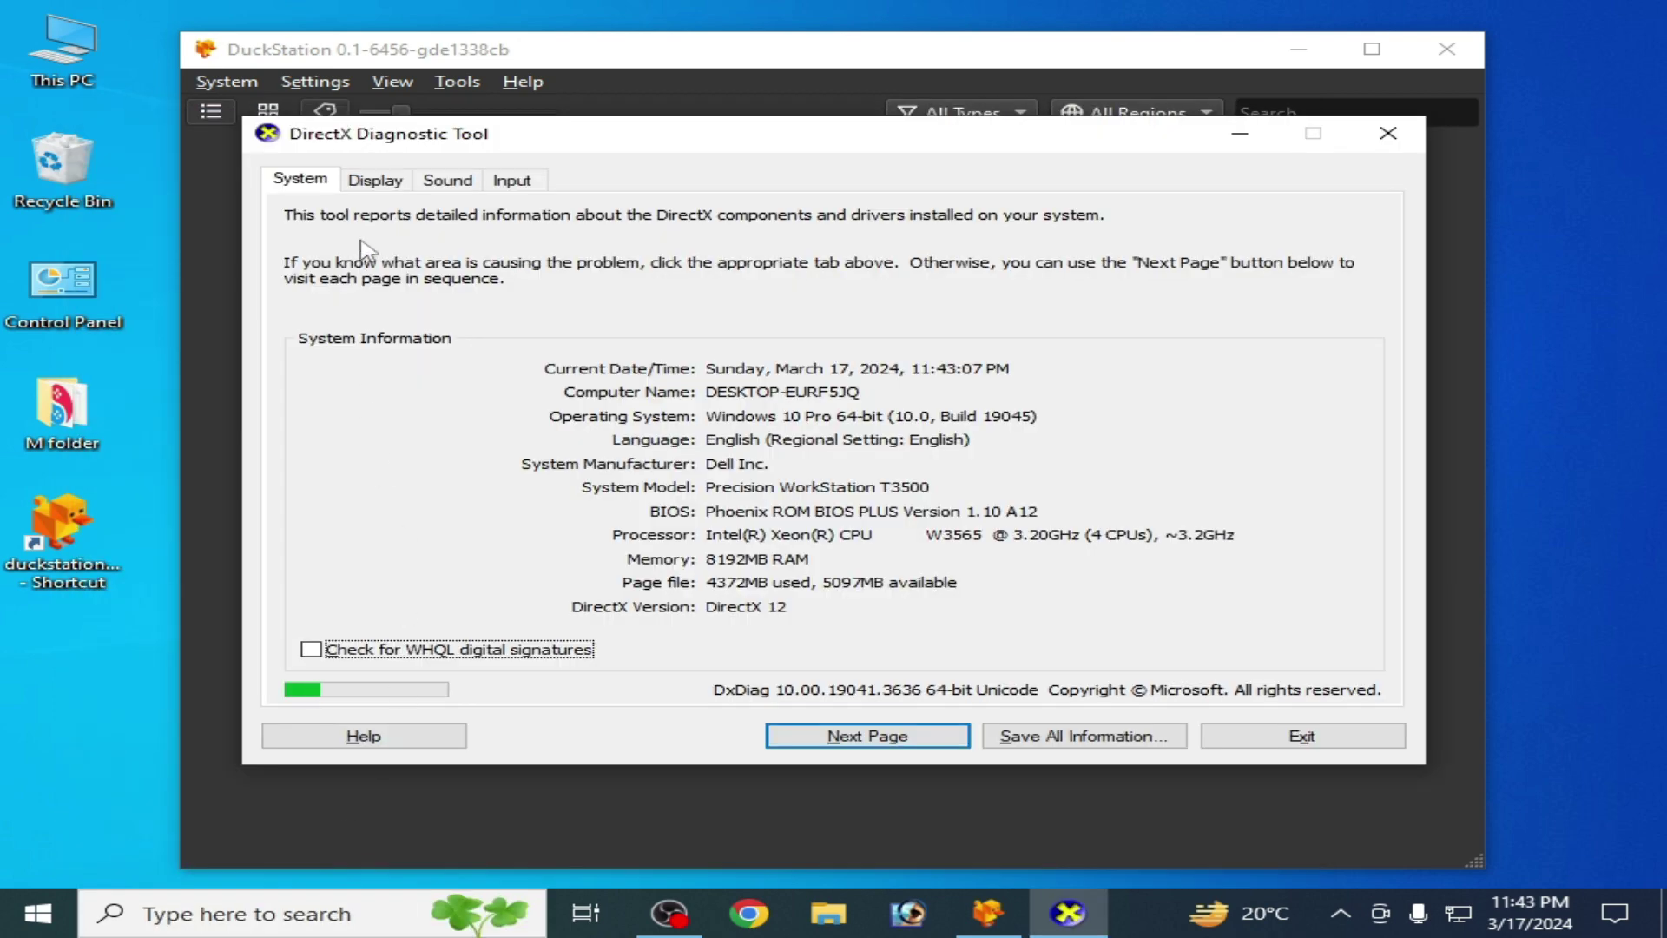
pyautogui.click(375, 180)
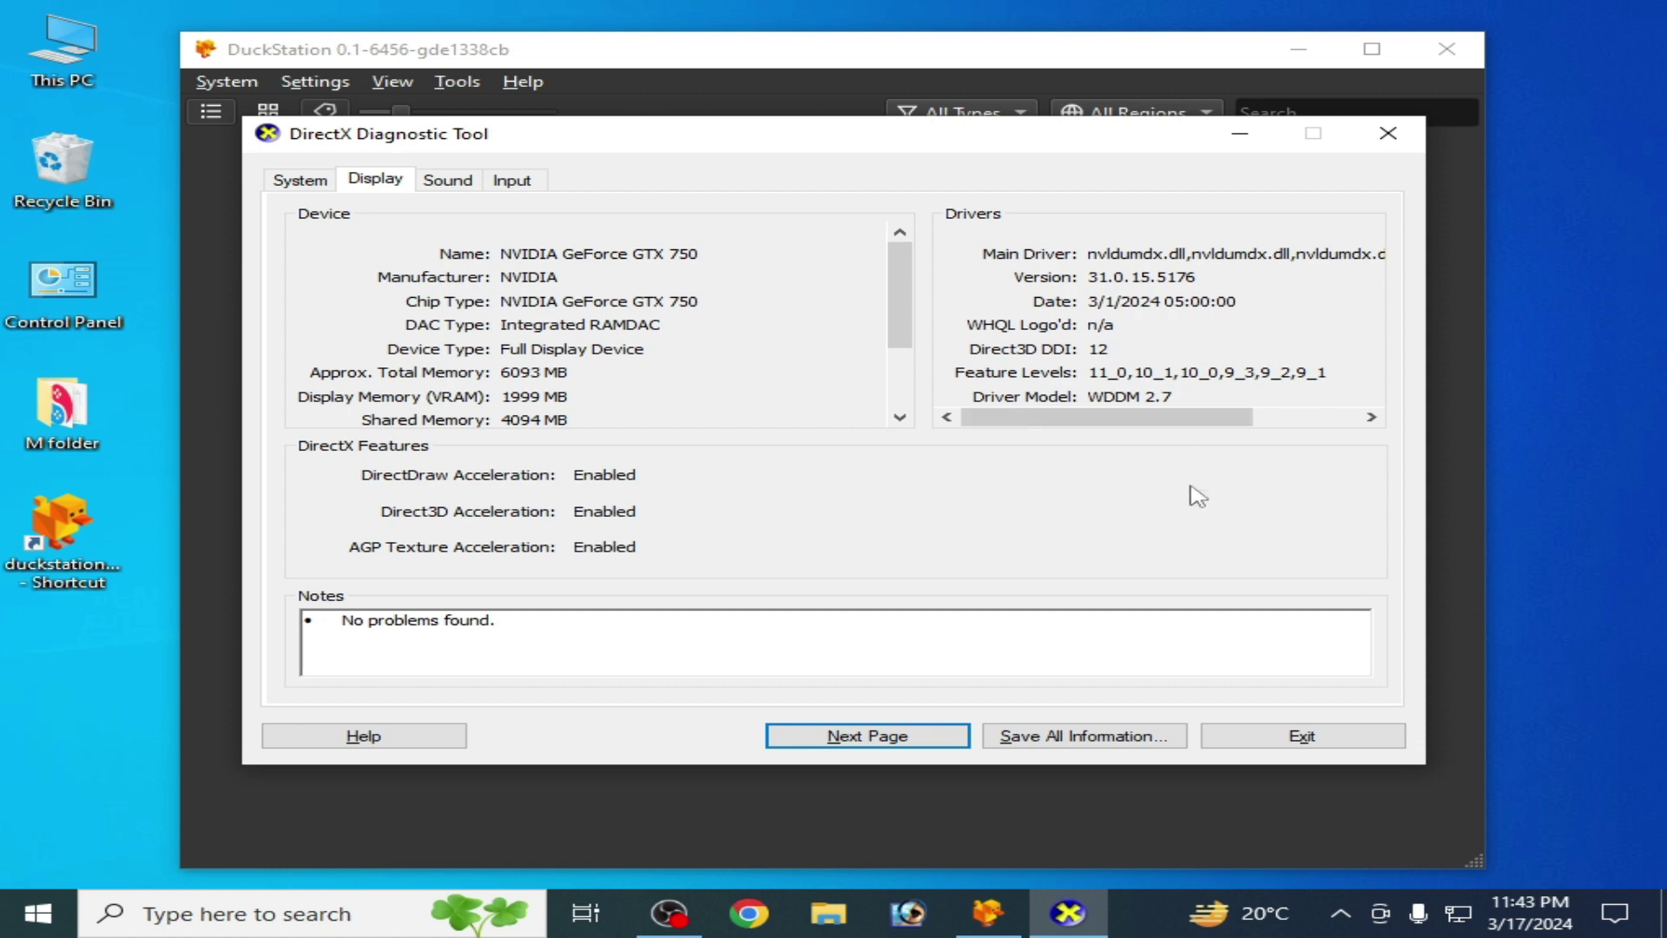
pyautogui.click(1243, 735)
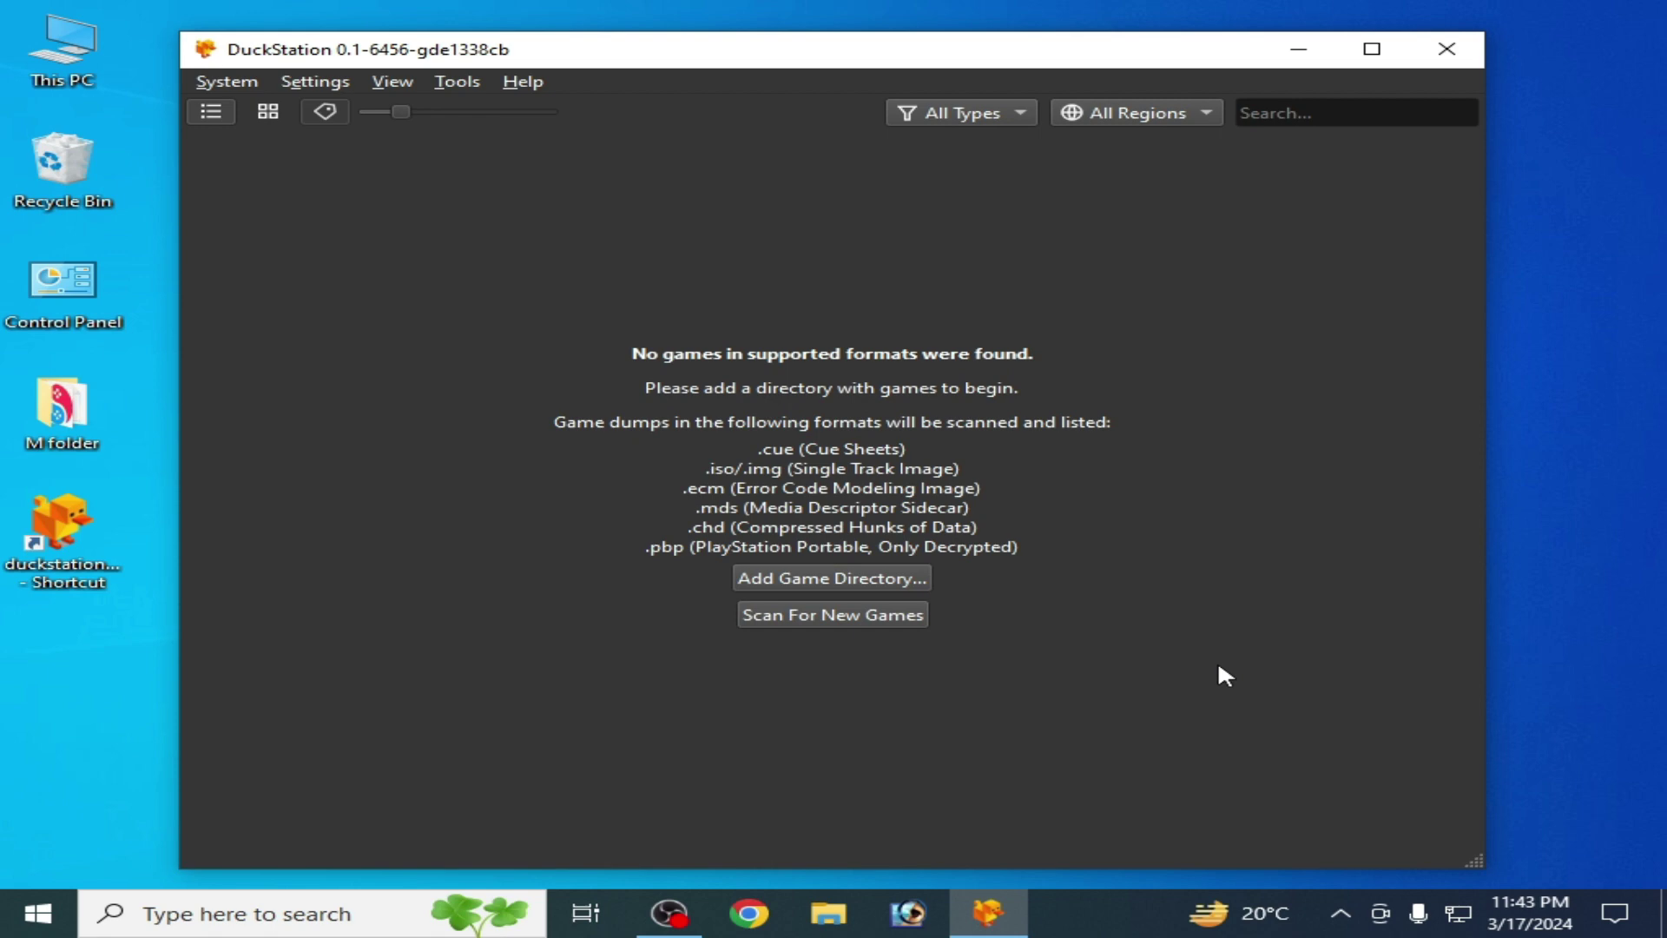
# Set Texture Filtering to Bilinear and Internal Resolution to Automatic (Based on Window Size), then close Settings.
pyautogui.click(314, 85)
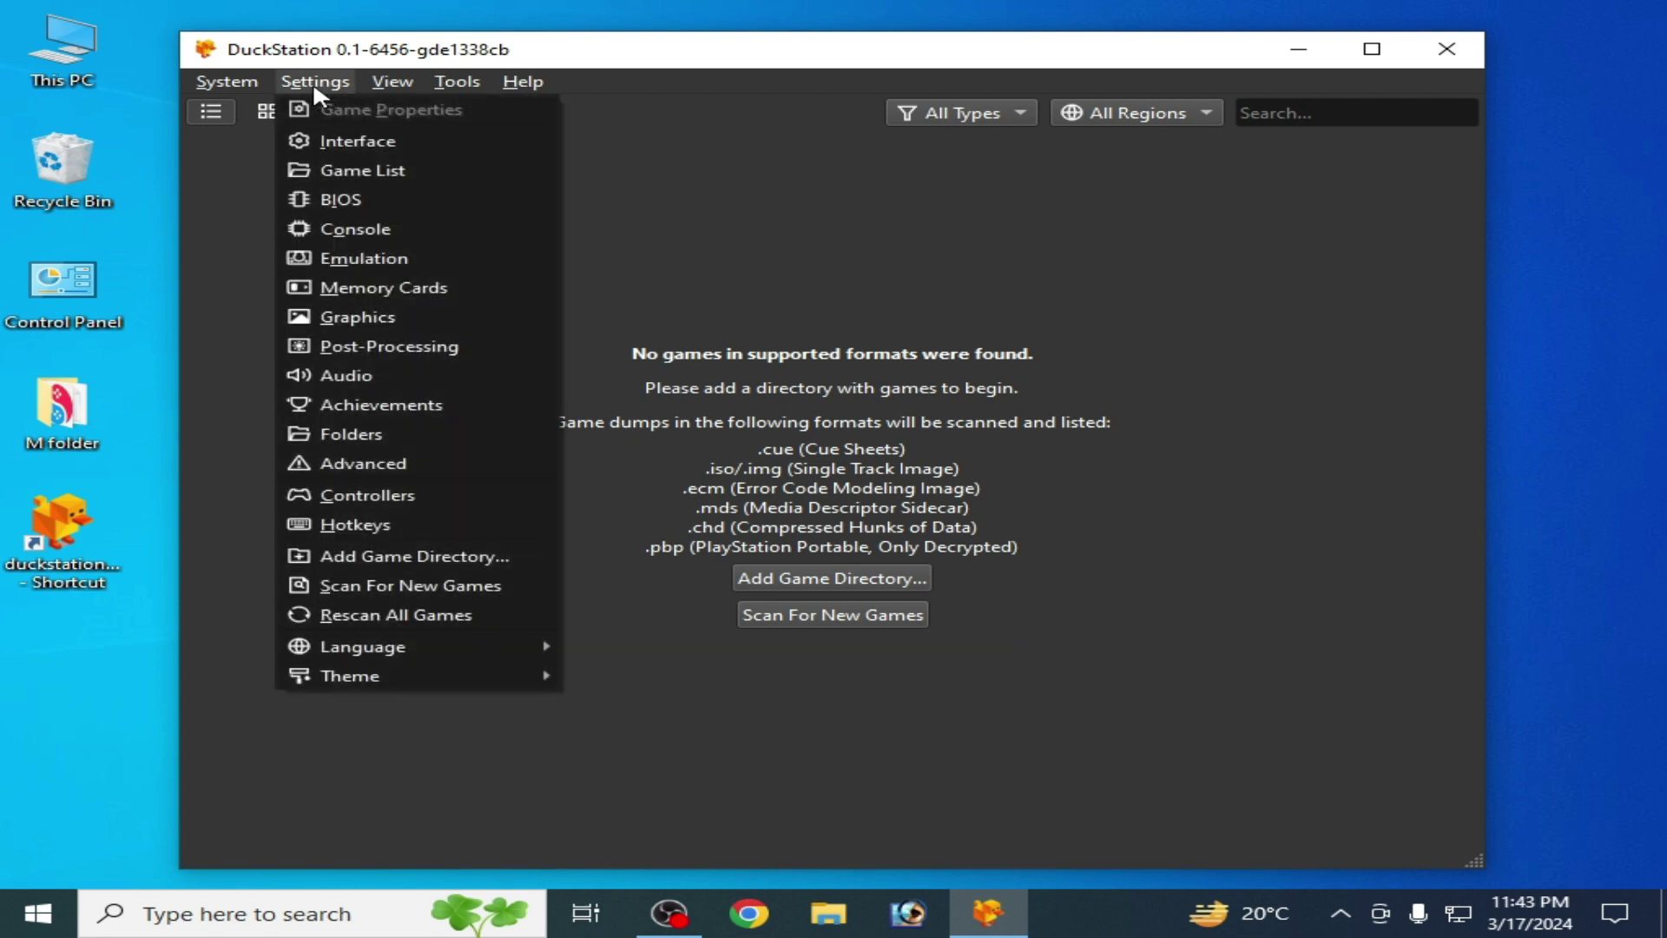
pyautogui.click(359, 318)
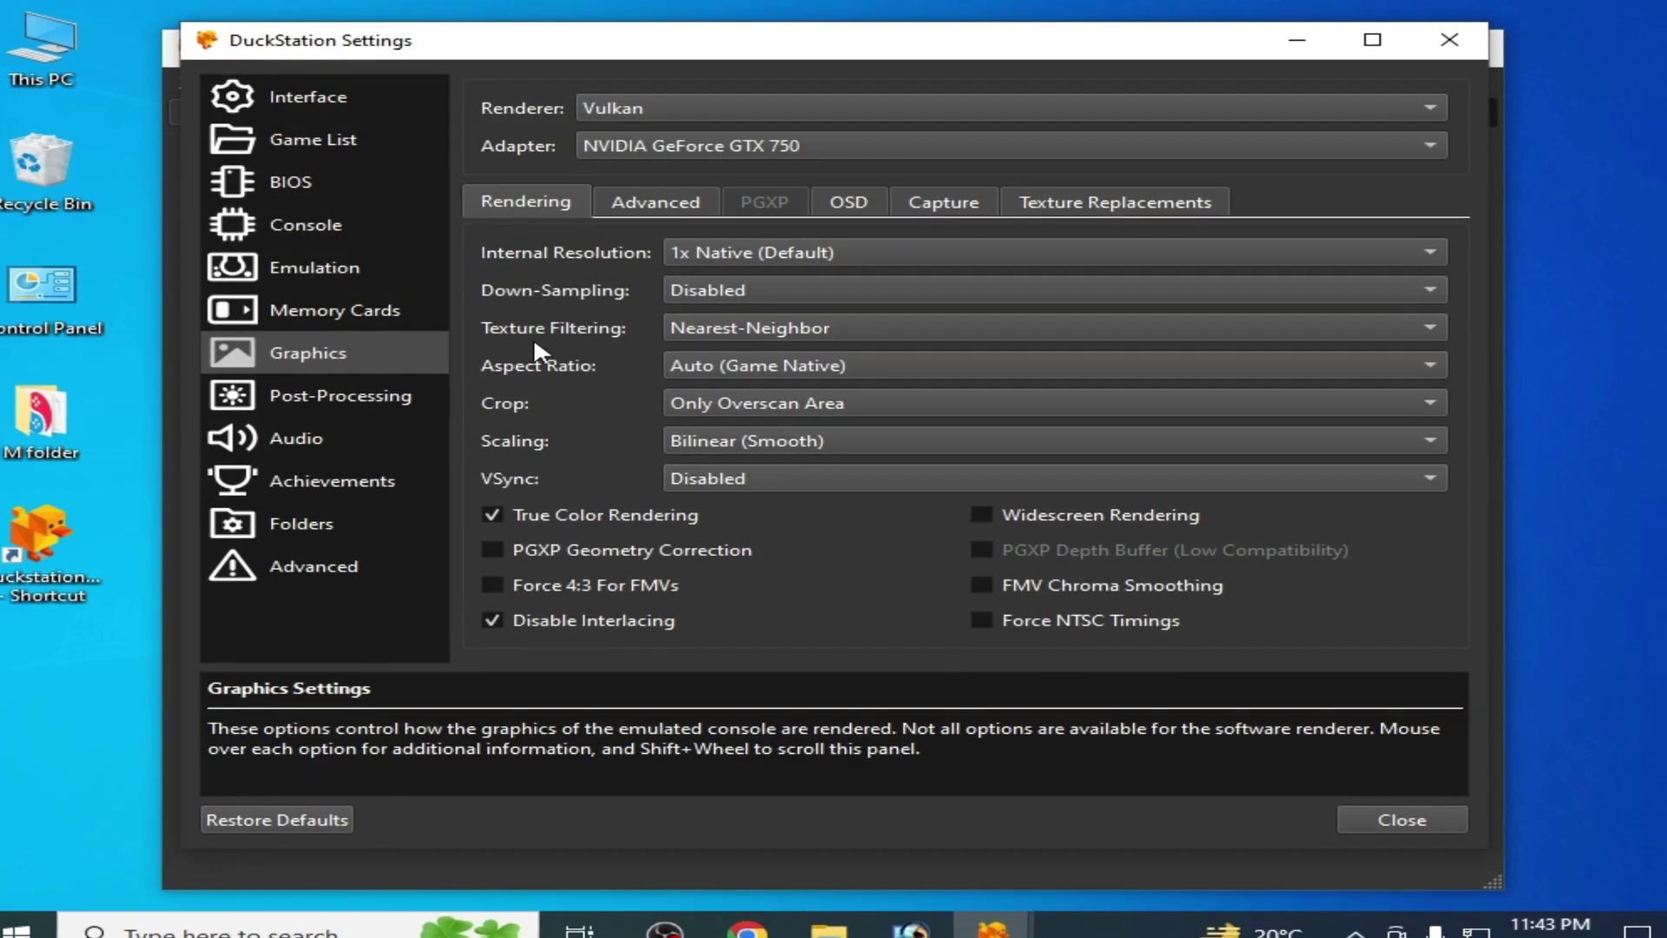
pyautogui.click(728, 335)
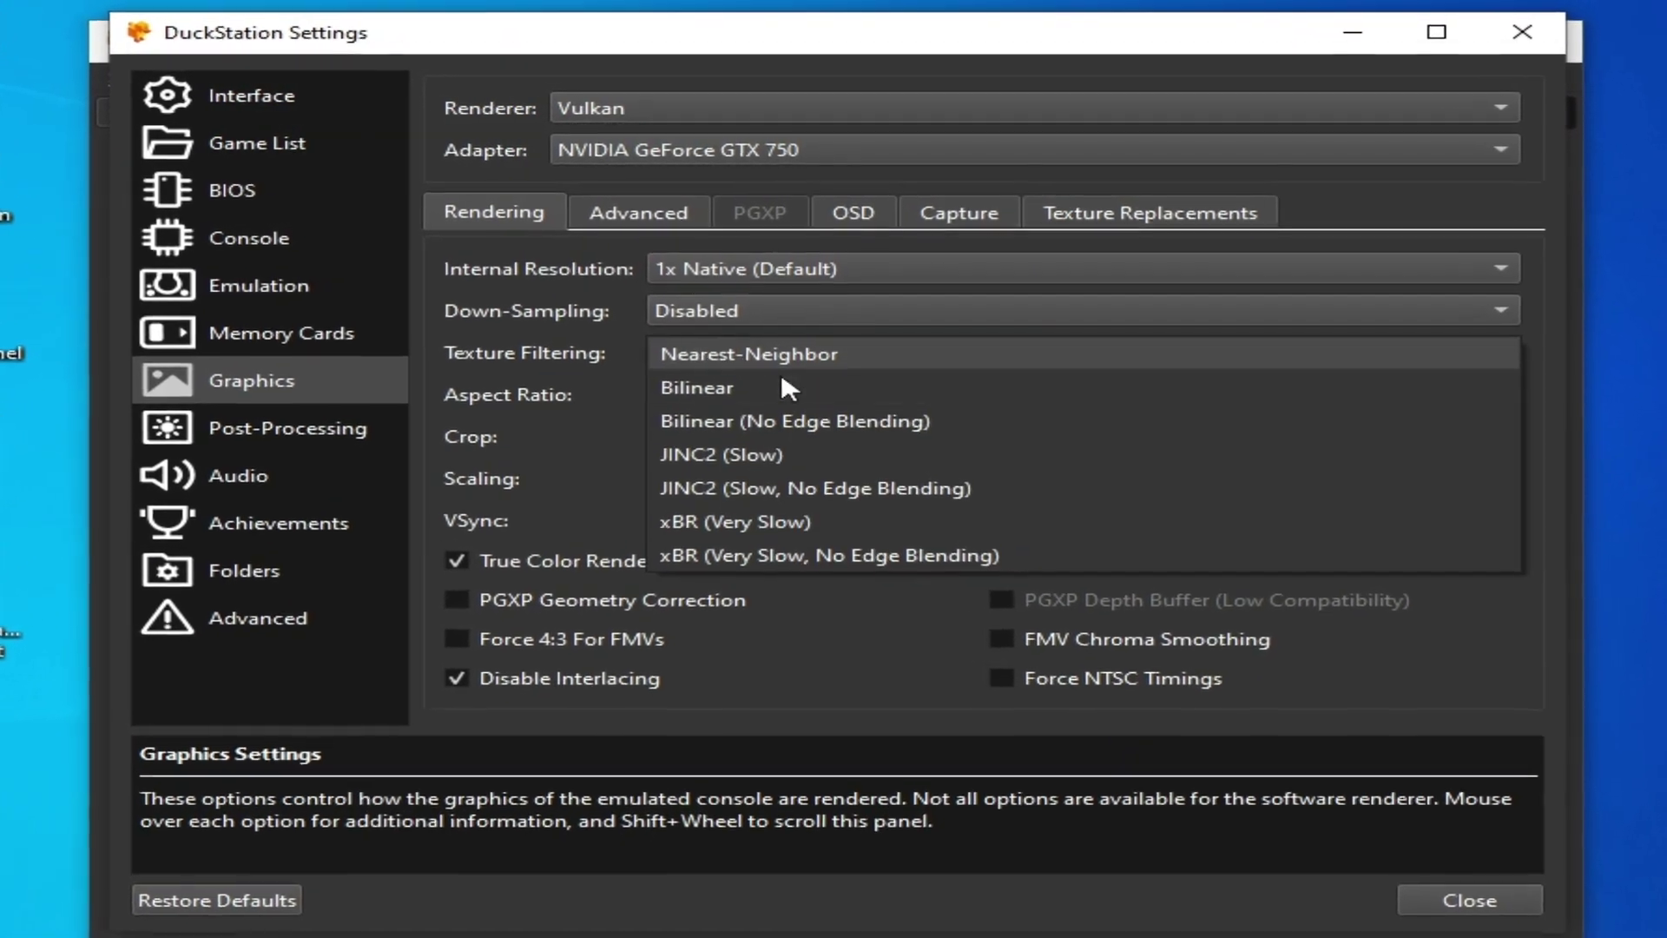
pyautogui.click(703, 382)
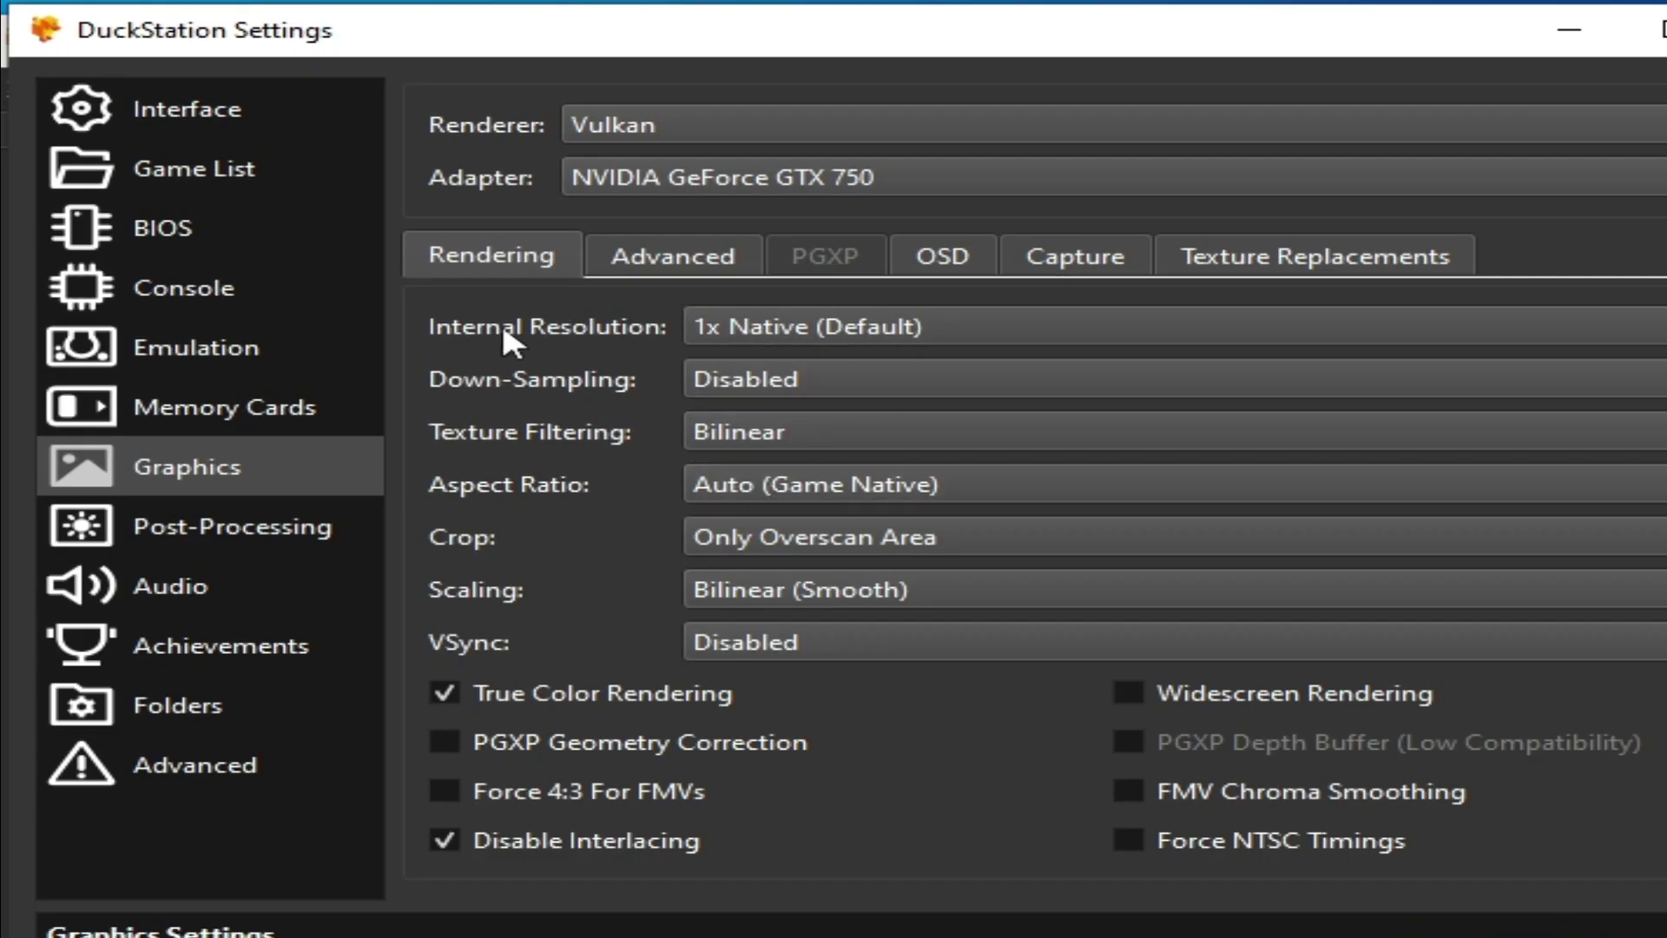
pyautogui.click(725, 325)
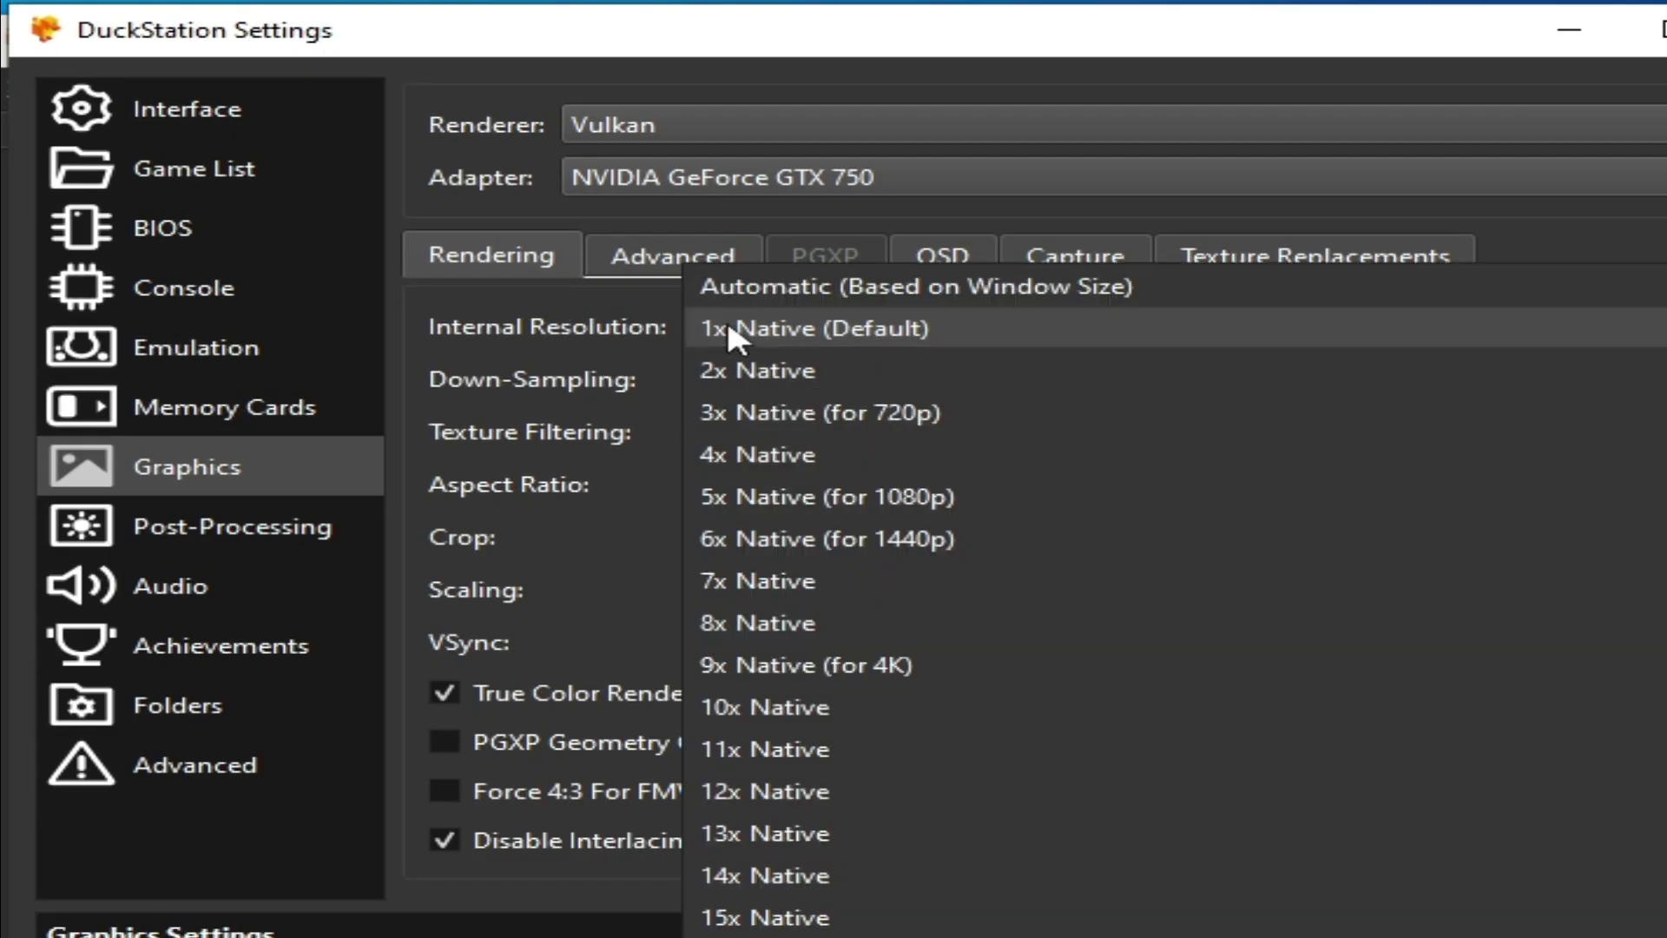
pyautogui.click(778, 285)
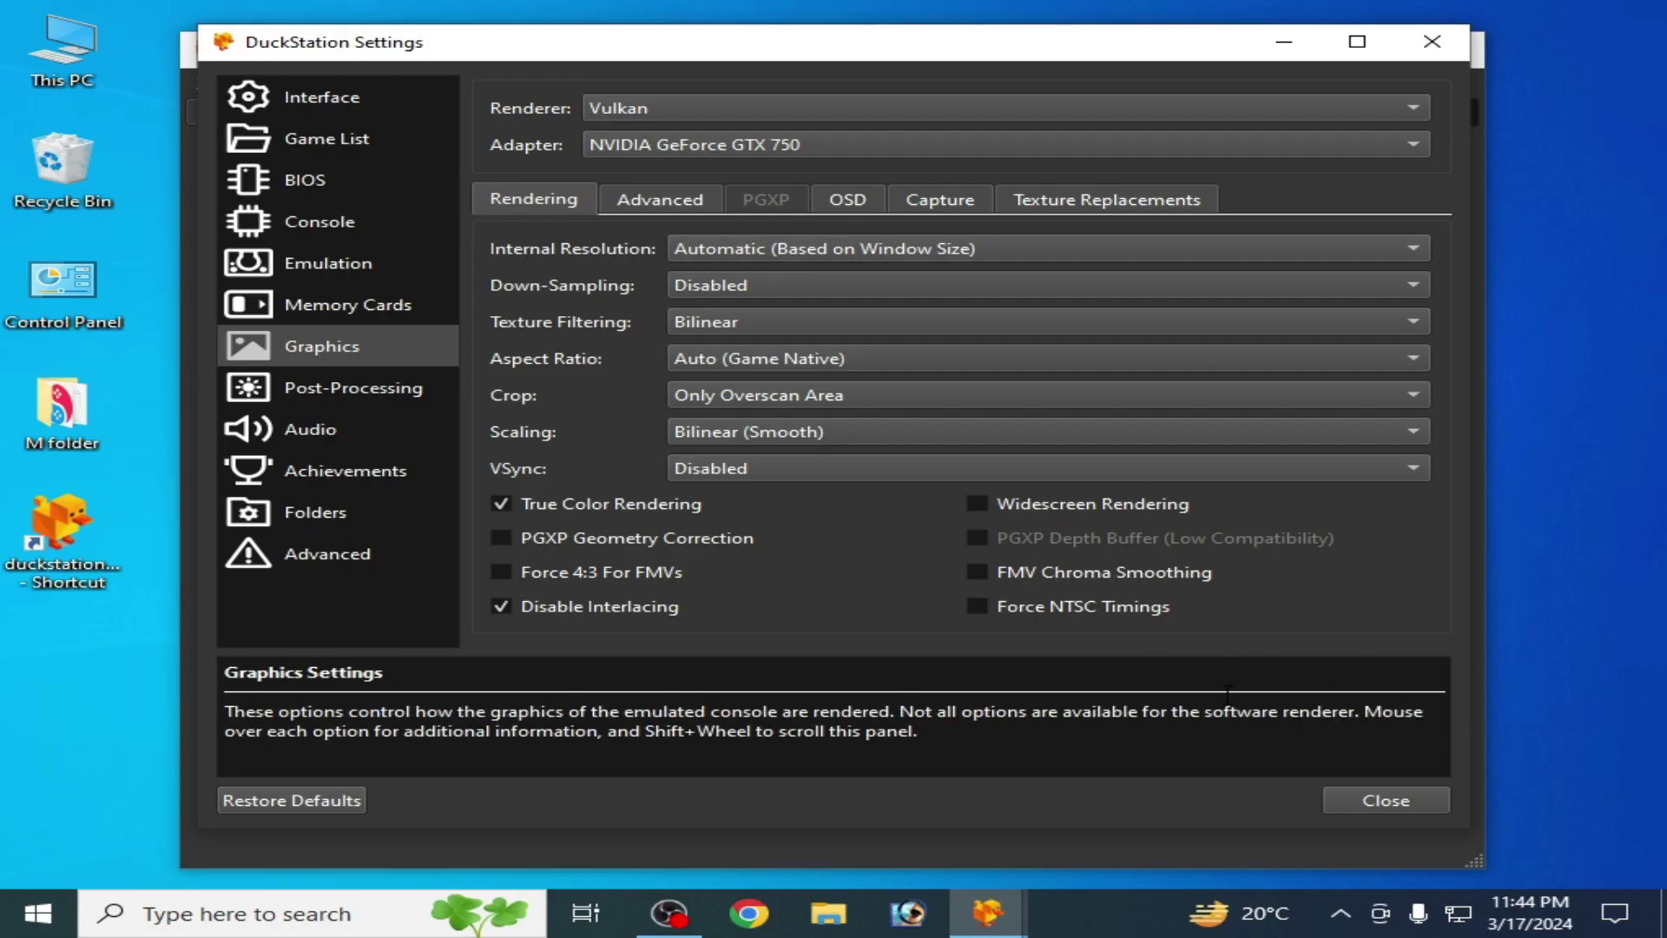
pyautogui.click(1368, 806)
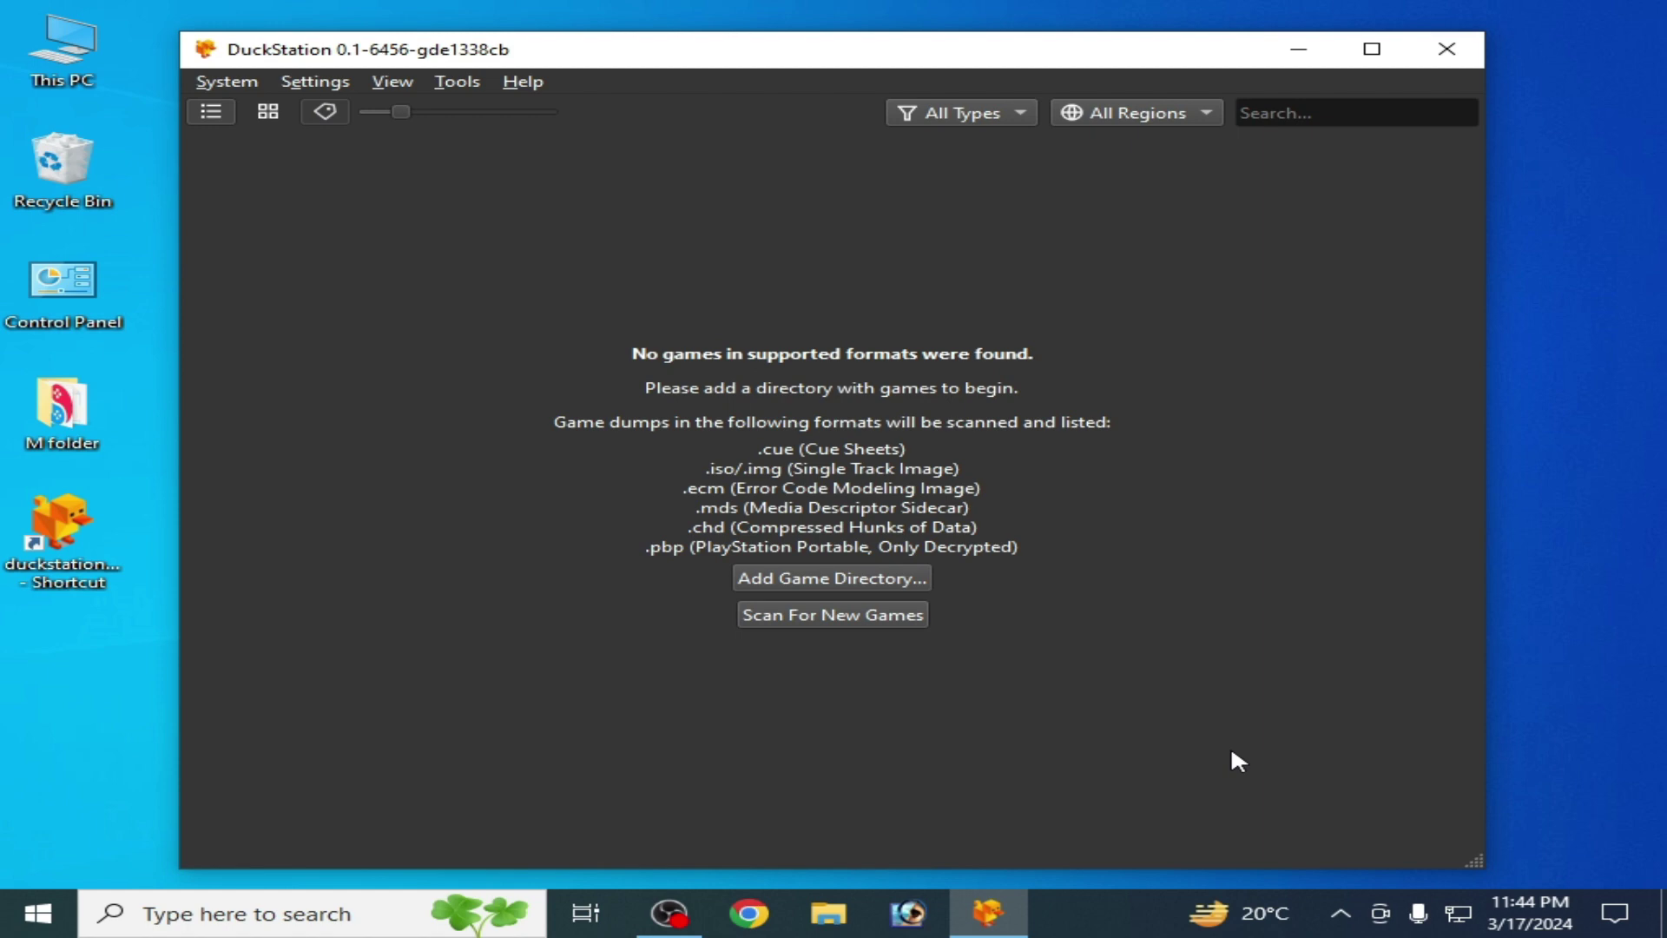
# Enable Clock Speed Control on the Console page and raise the CPU clock to 205% (69.43MHz).
pyautogui.click(315, 80)
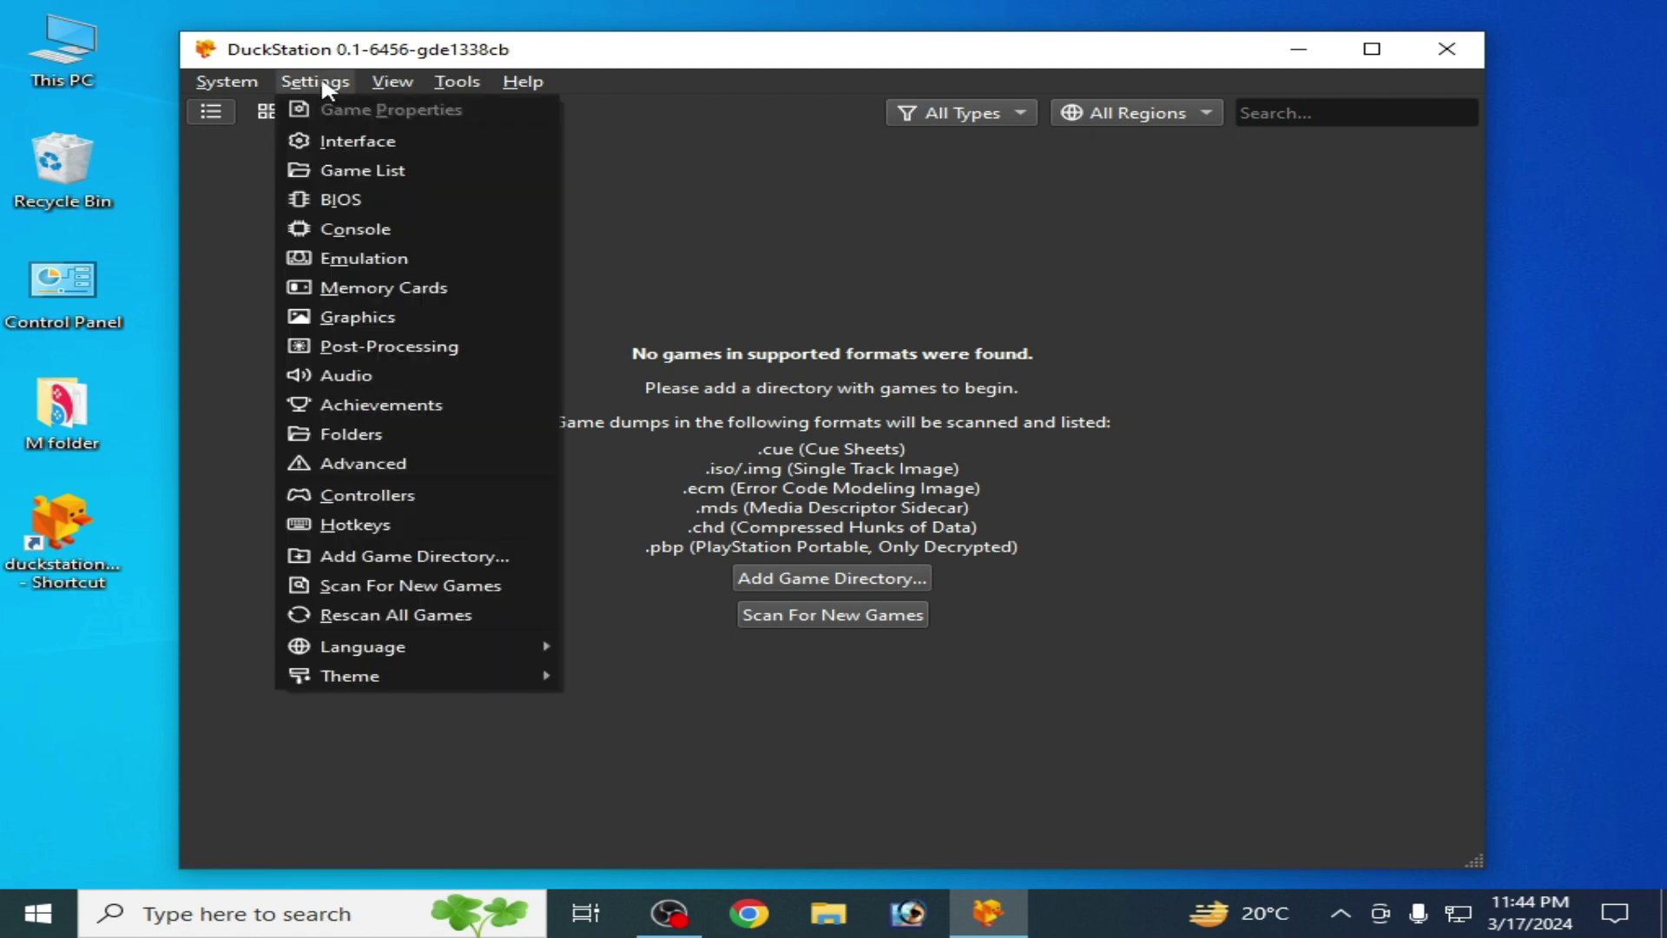
pyautogui.click(356, 230)
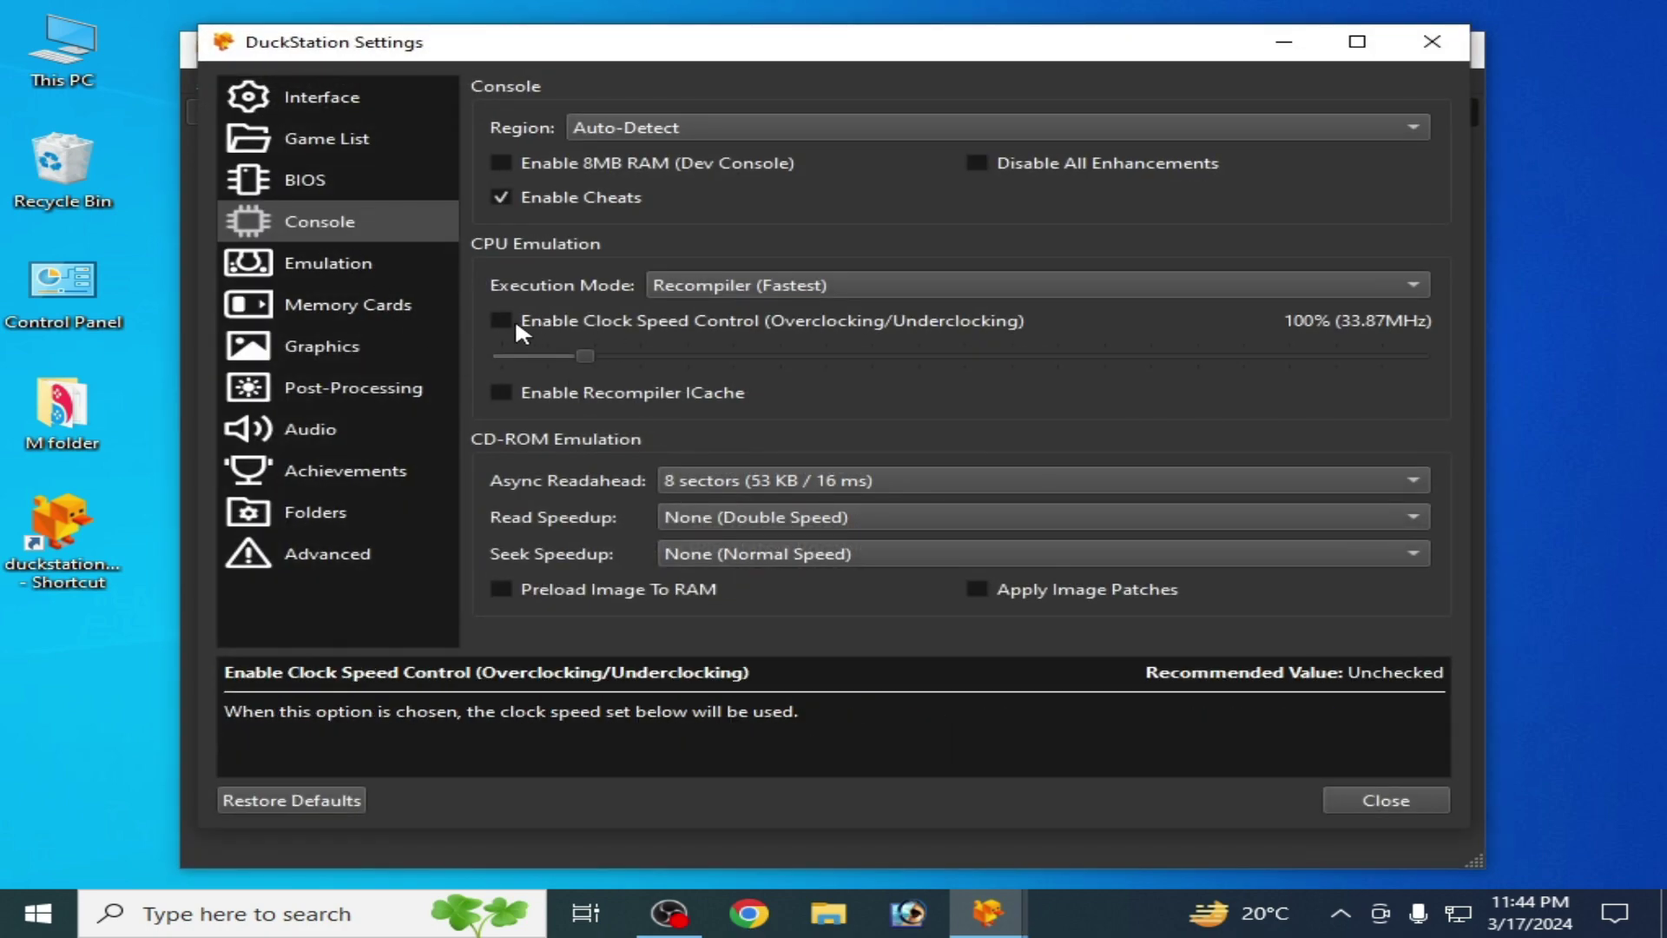
pyautogui.click(509, 318)
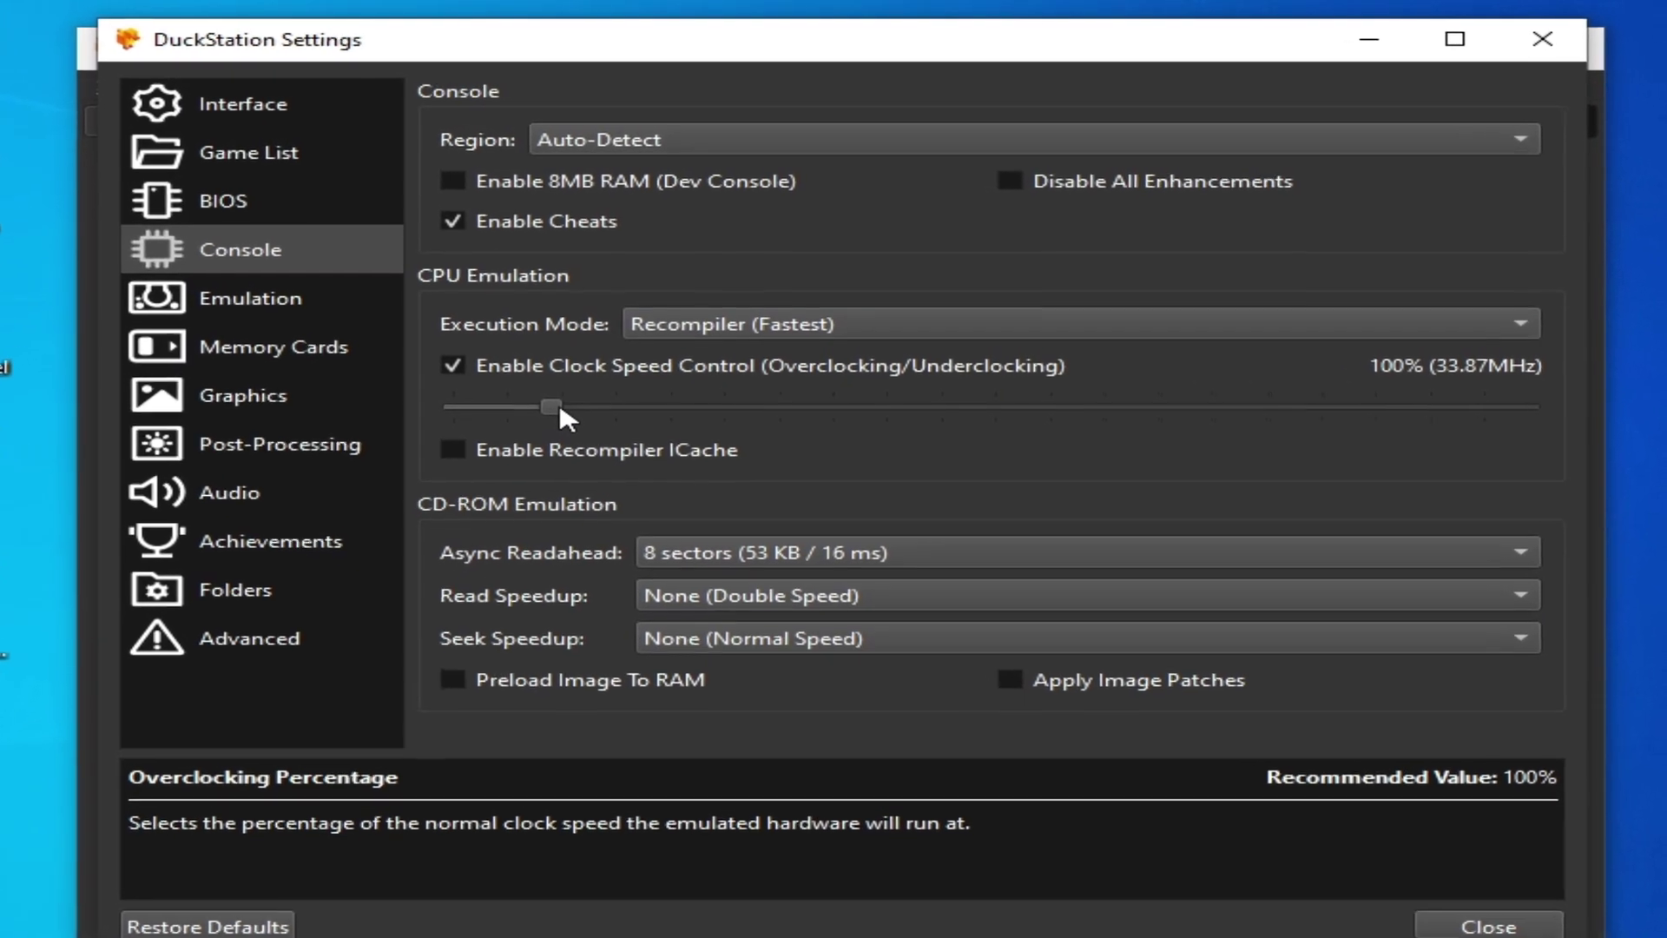
pyautogui.scroll(1, 527, 452)
pyautogui.scroll(20, 527, 452)
pyautogui.scroll(20, 527, 452)
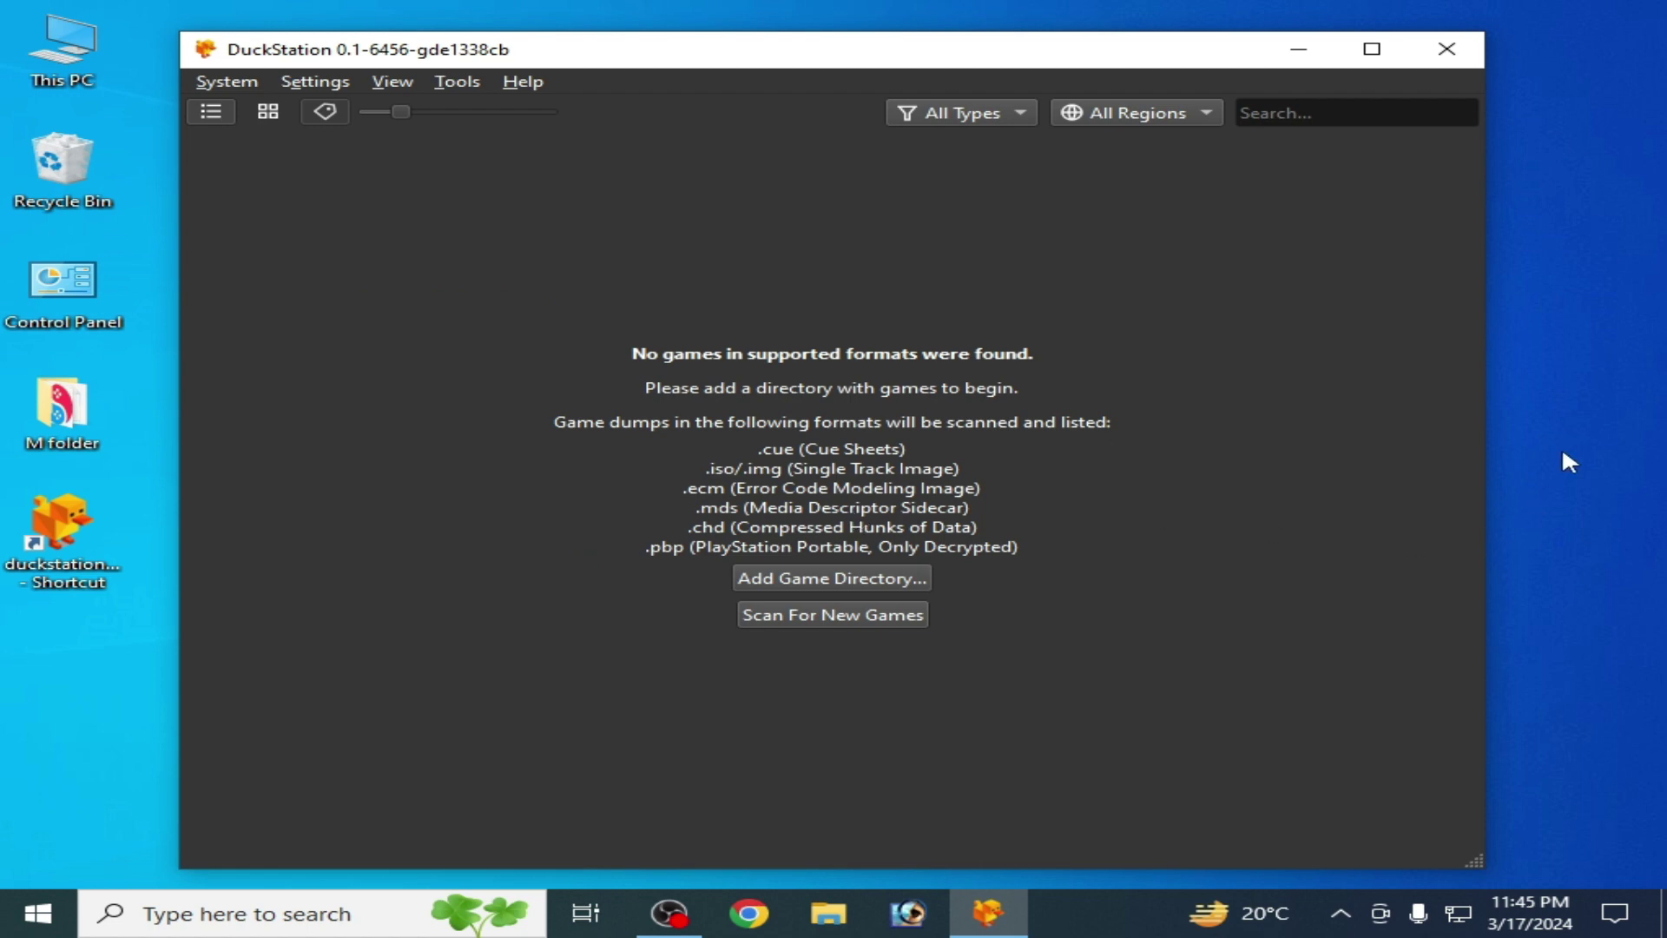
# Open the Windows graphics settings and remove the suyu.exe graphics preference.
pyautogui.rightClick(1556, 442)
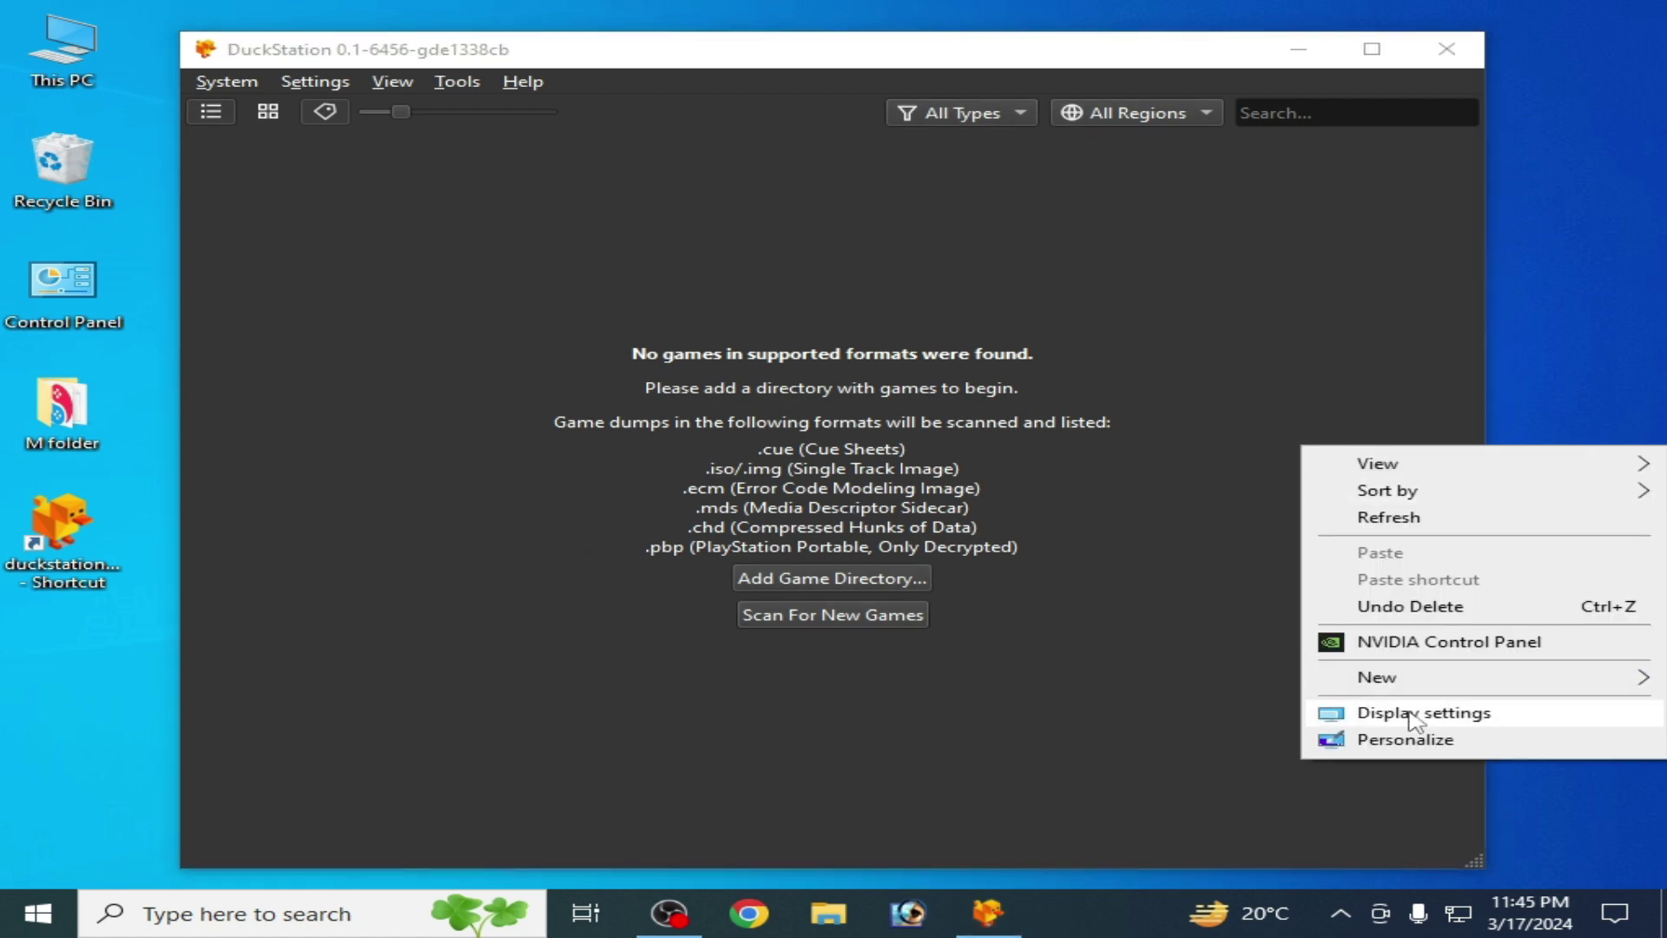
pyautogui.click(1416, 718)
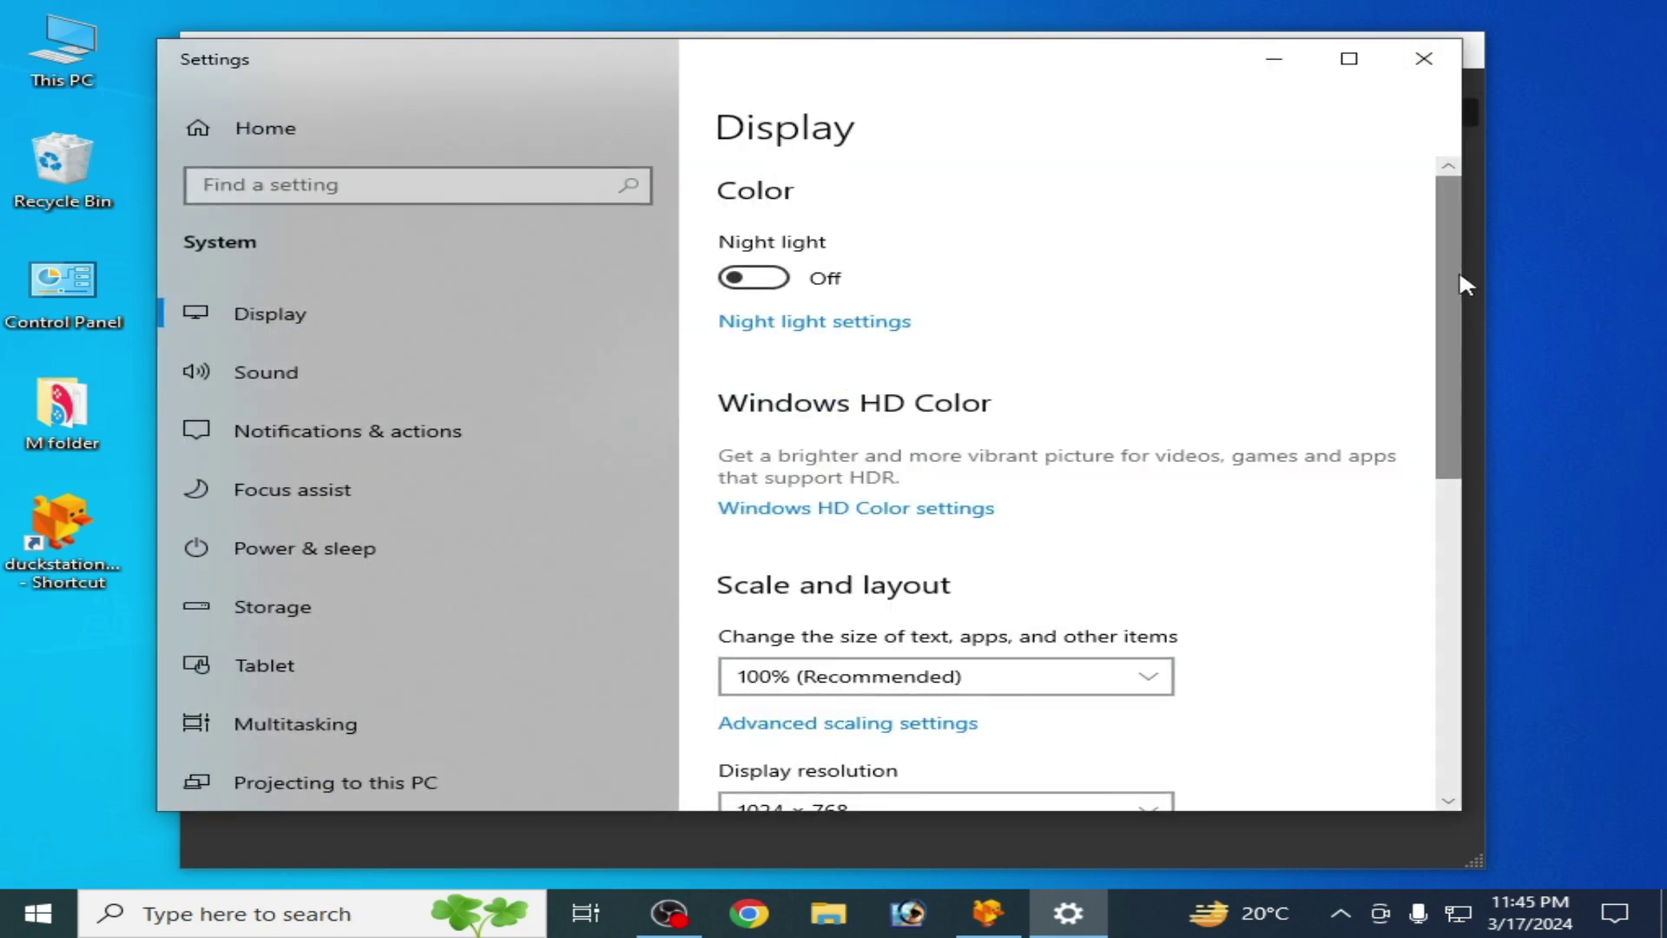
pyautogui.scroll(-3, 1446, 388)
pyautogui.scroll(-3, 1446, 388)
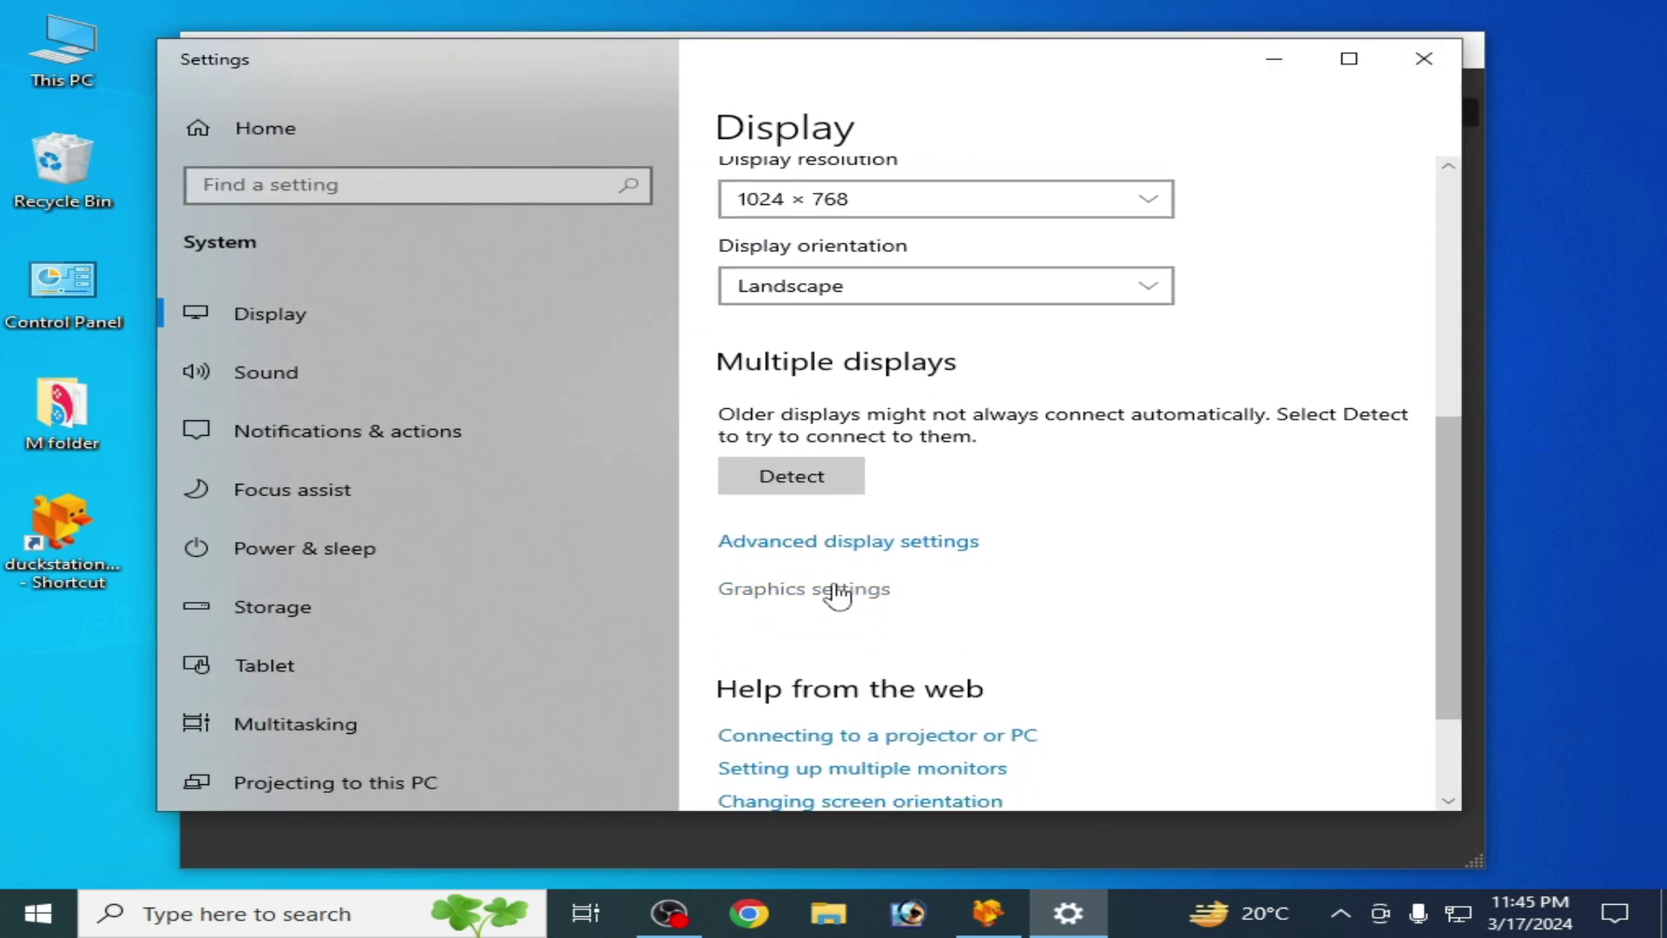
pyautogui.click(838, 593)
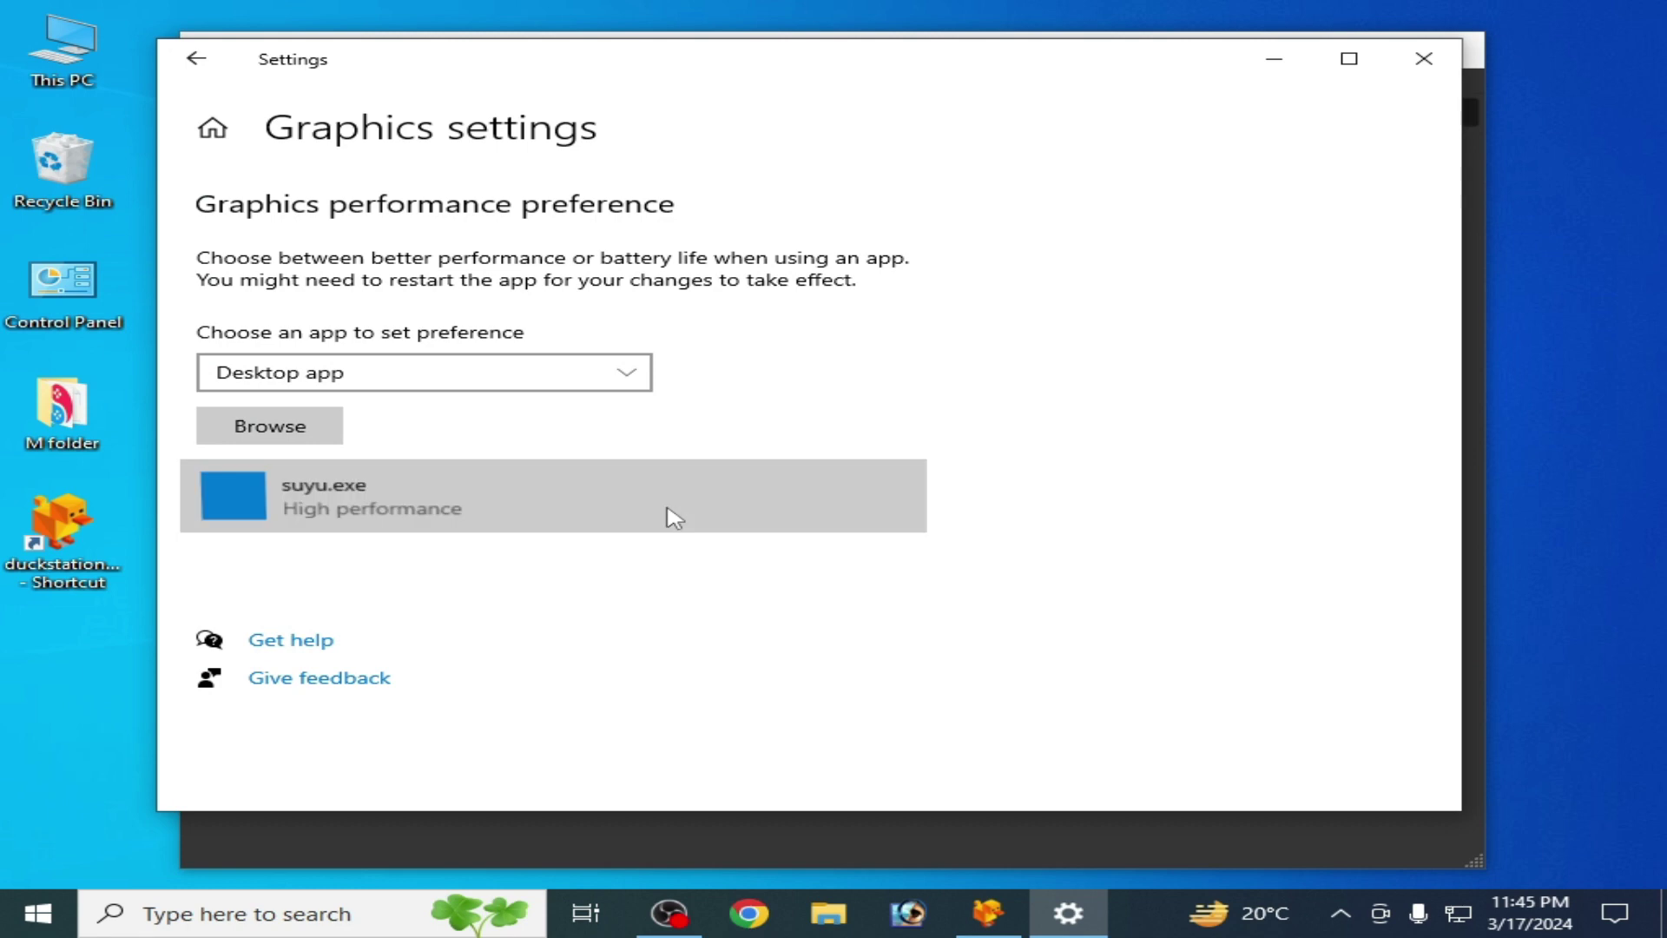
pyautogui.click(627, 514)
pyautogui.click(816, 601)
# Browse to the DuckStation executable through its desktop shortcut and add it to the list.
pyautogui.click(290, 426)
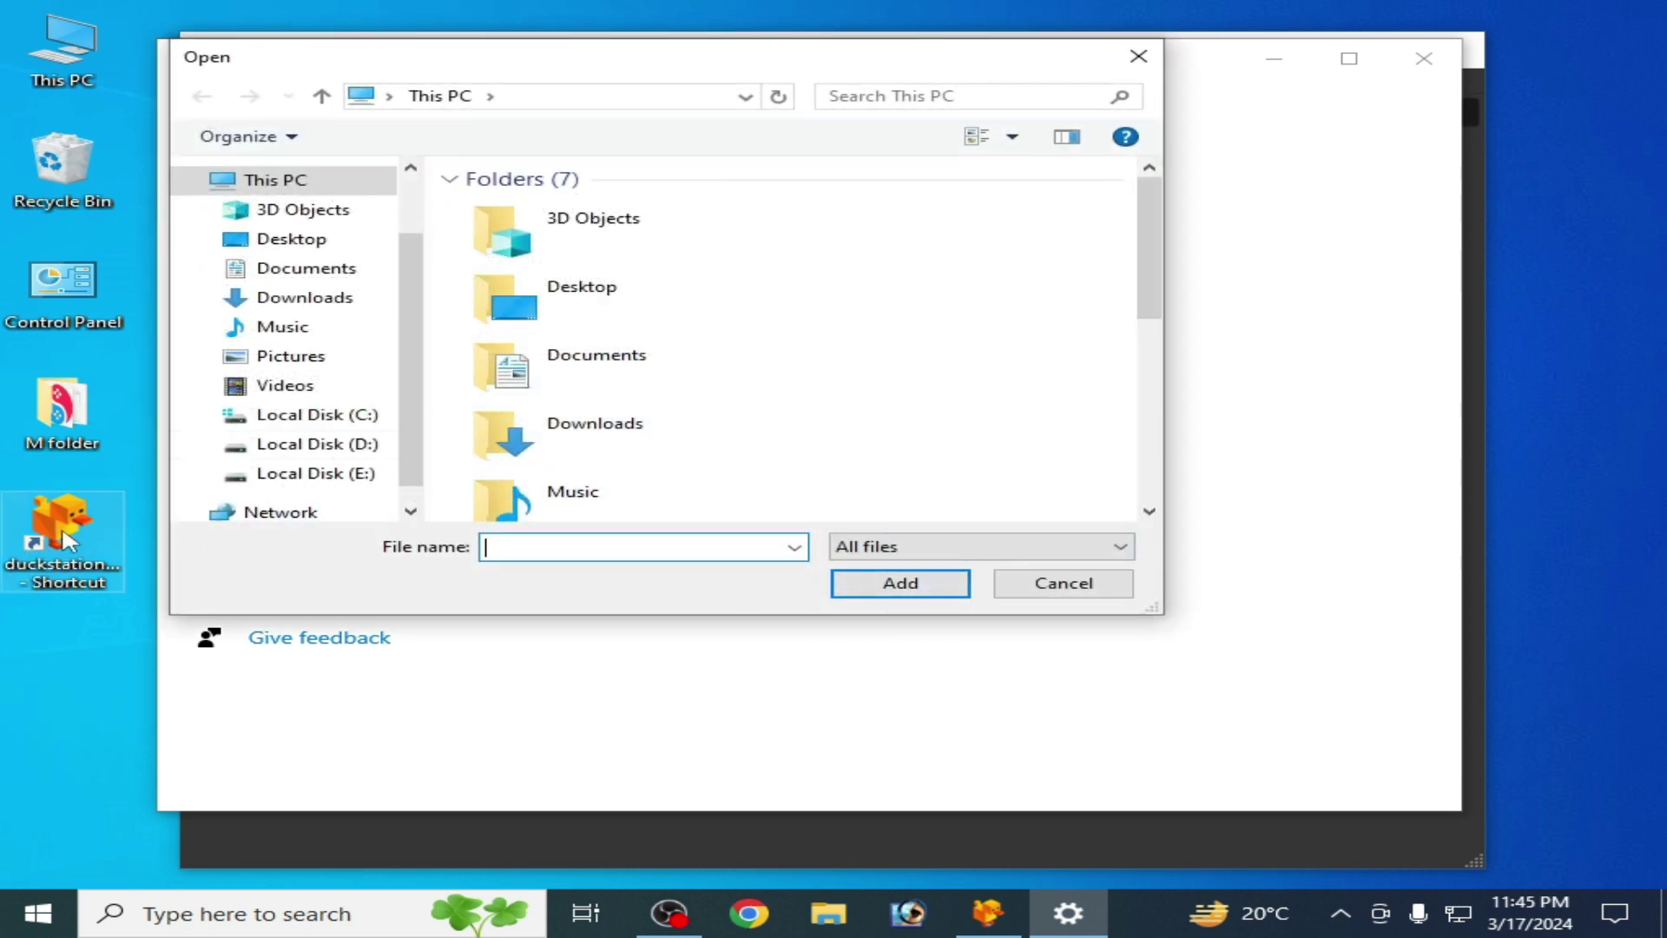
pyautogui.doubleClick(584, 314)
pyautogui.click(751, 271)
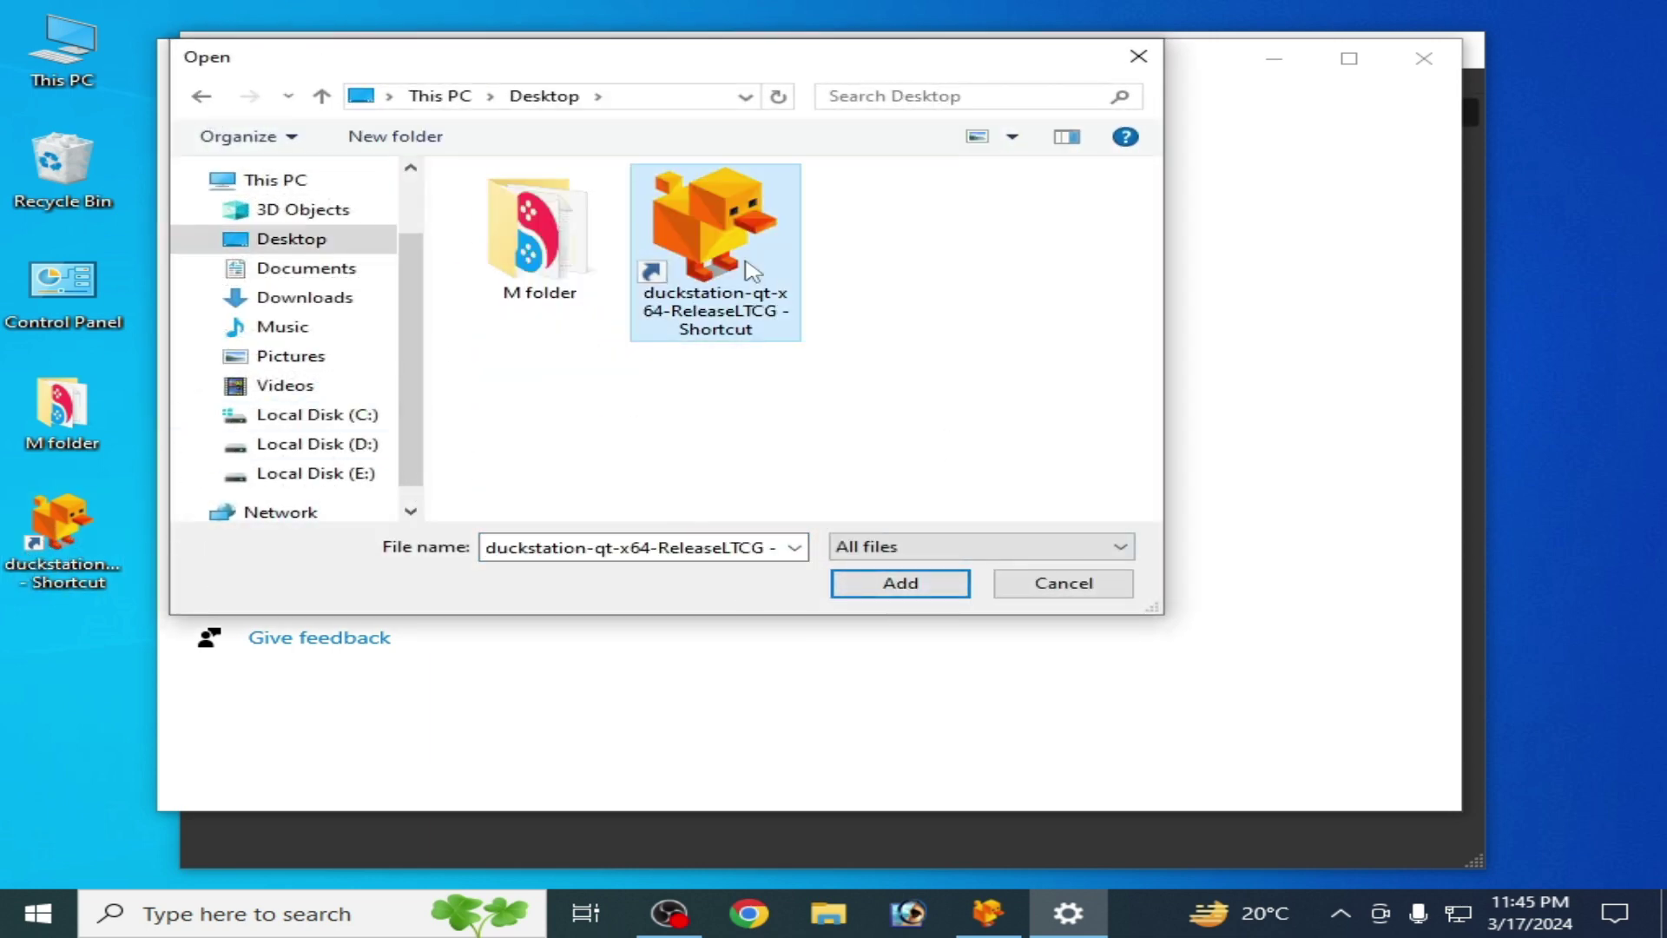
pyautogui.rightClick(738, 252)
pyautogui.click(836, 339)
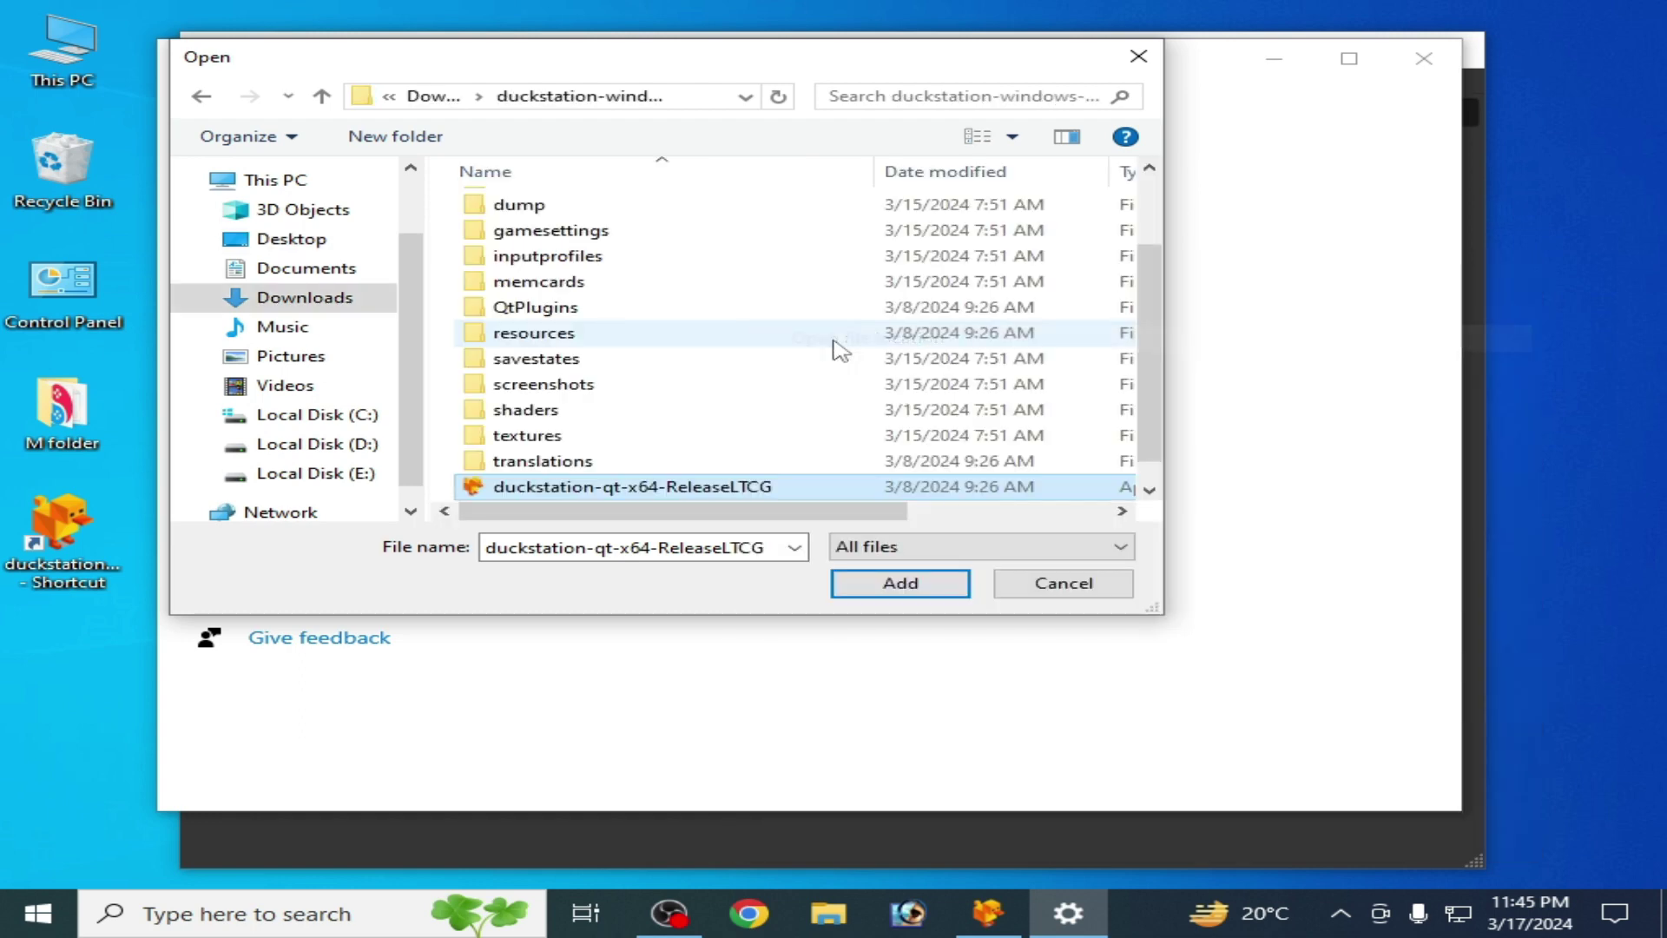
pyautogui.scroll(-1, 1154, 324)
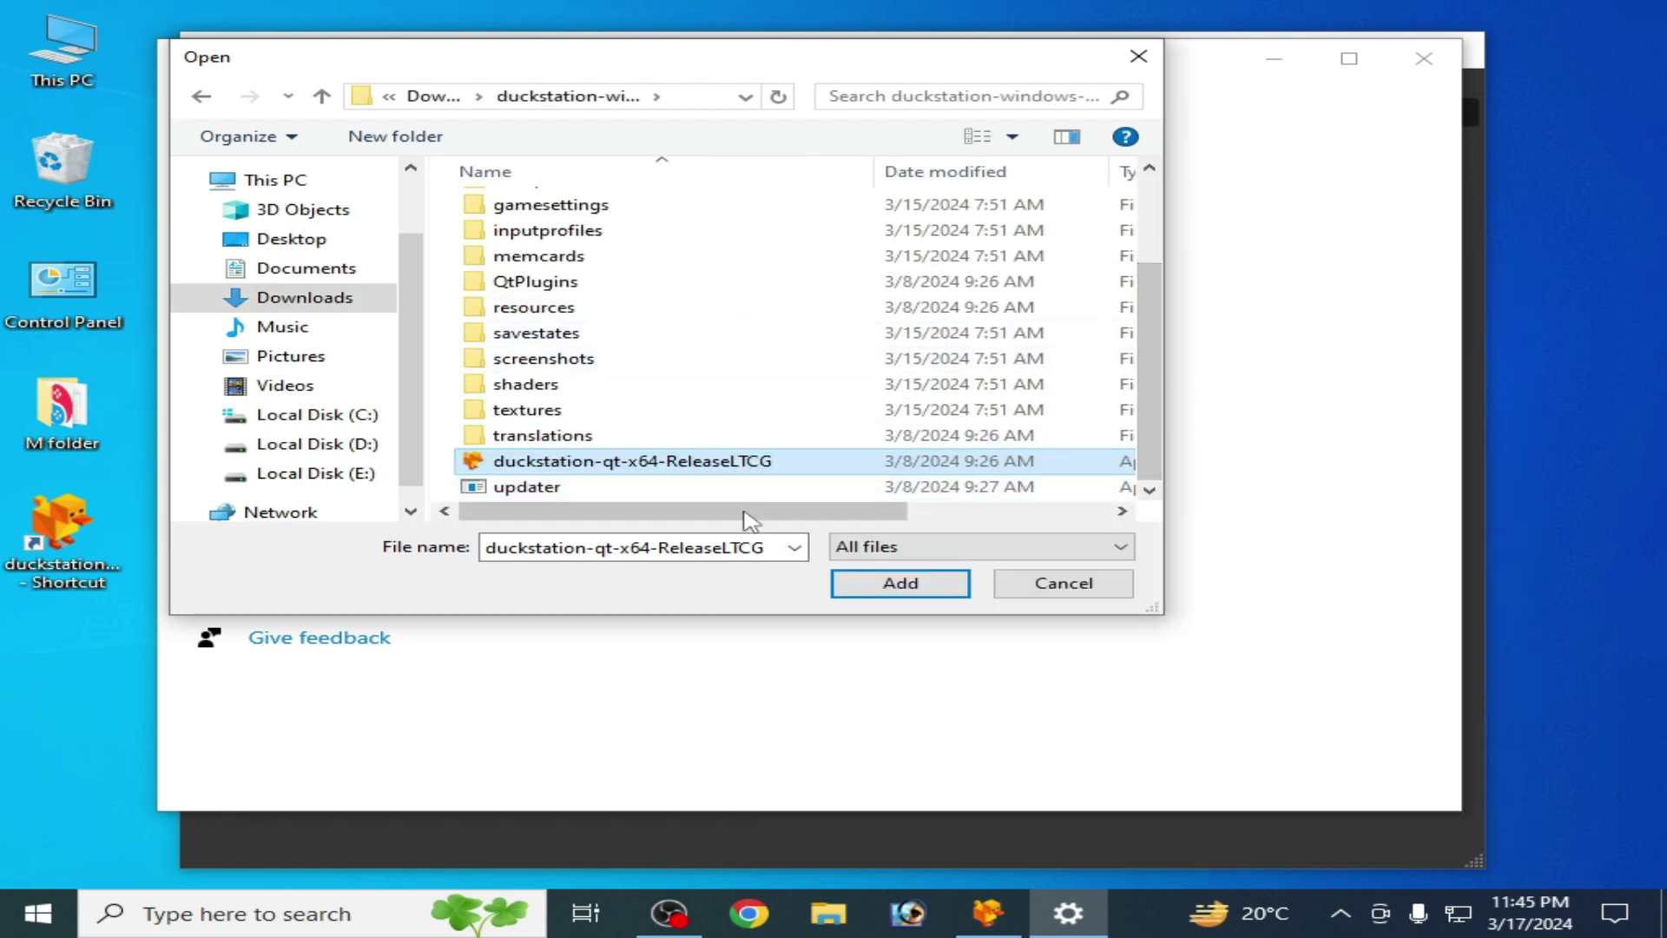
pyautogui.moveTo(707, 518)
pyautogui.mouseDown()
pyautogui.moveTo(872, 518)
pyautogui.moveTo(700, 517)
pyautogui.mouseUp()
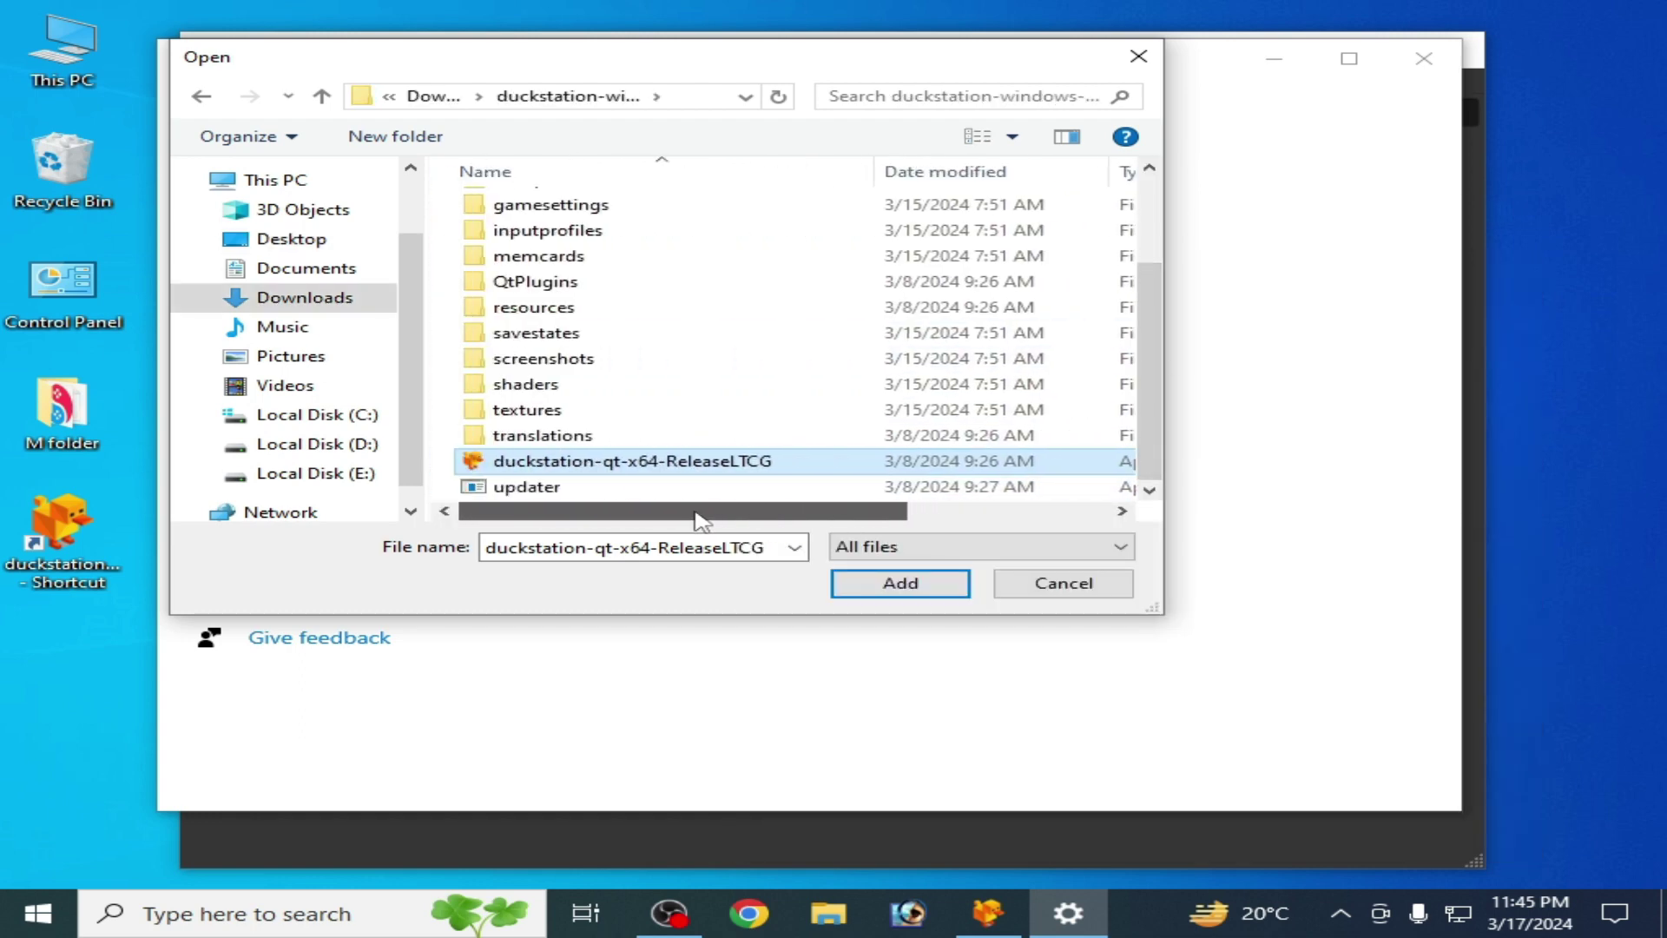
pyautogui.click(871, 584)
# Save DuckStation's graphics preference as High performance and close Settings.
pyautogui.click(825, 607)
pyautogui.click(669, 624)
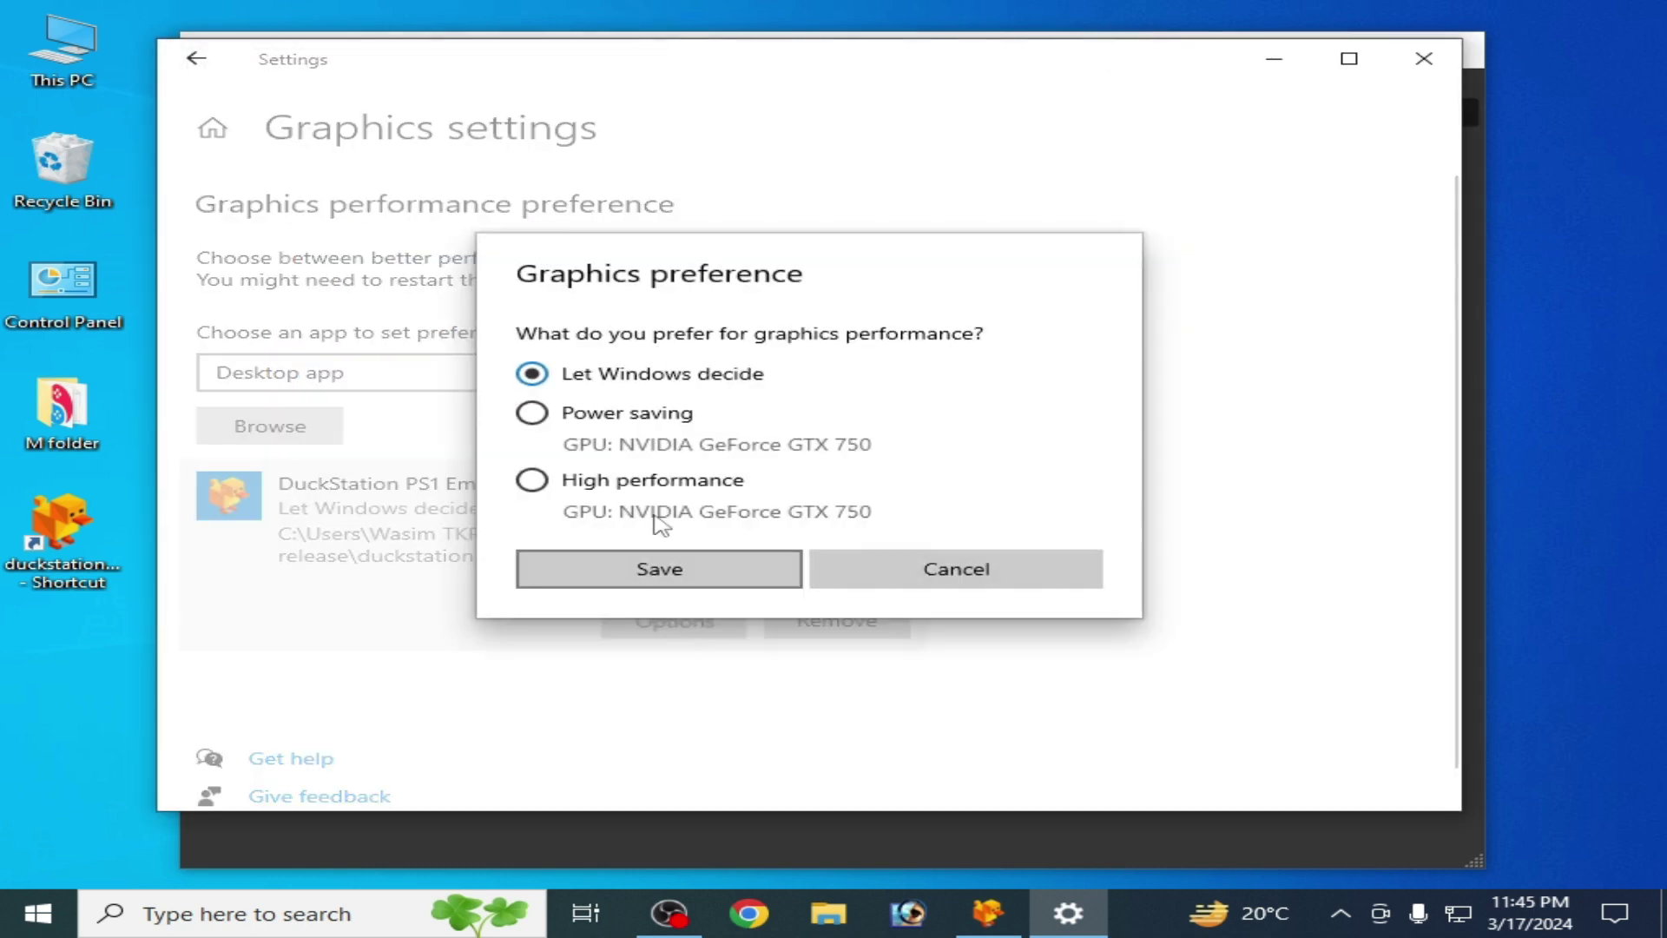
pyautogui.click(673, 575)
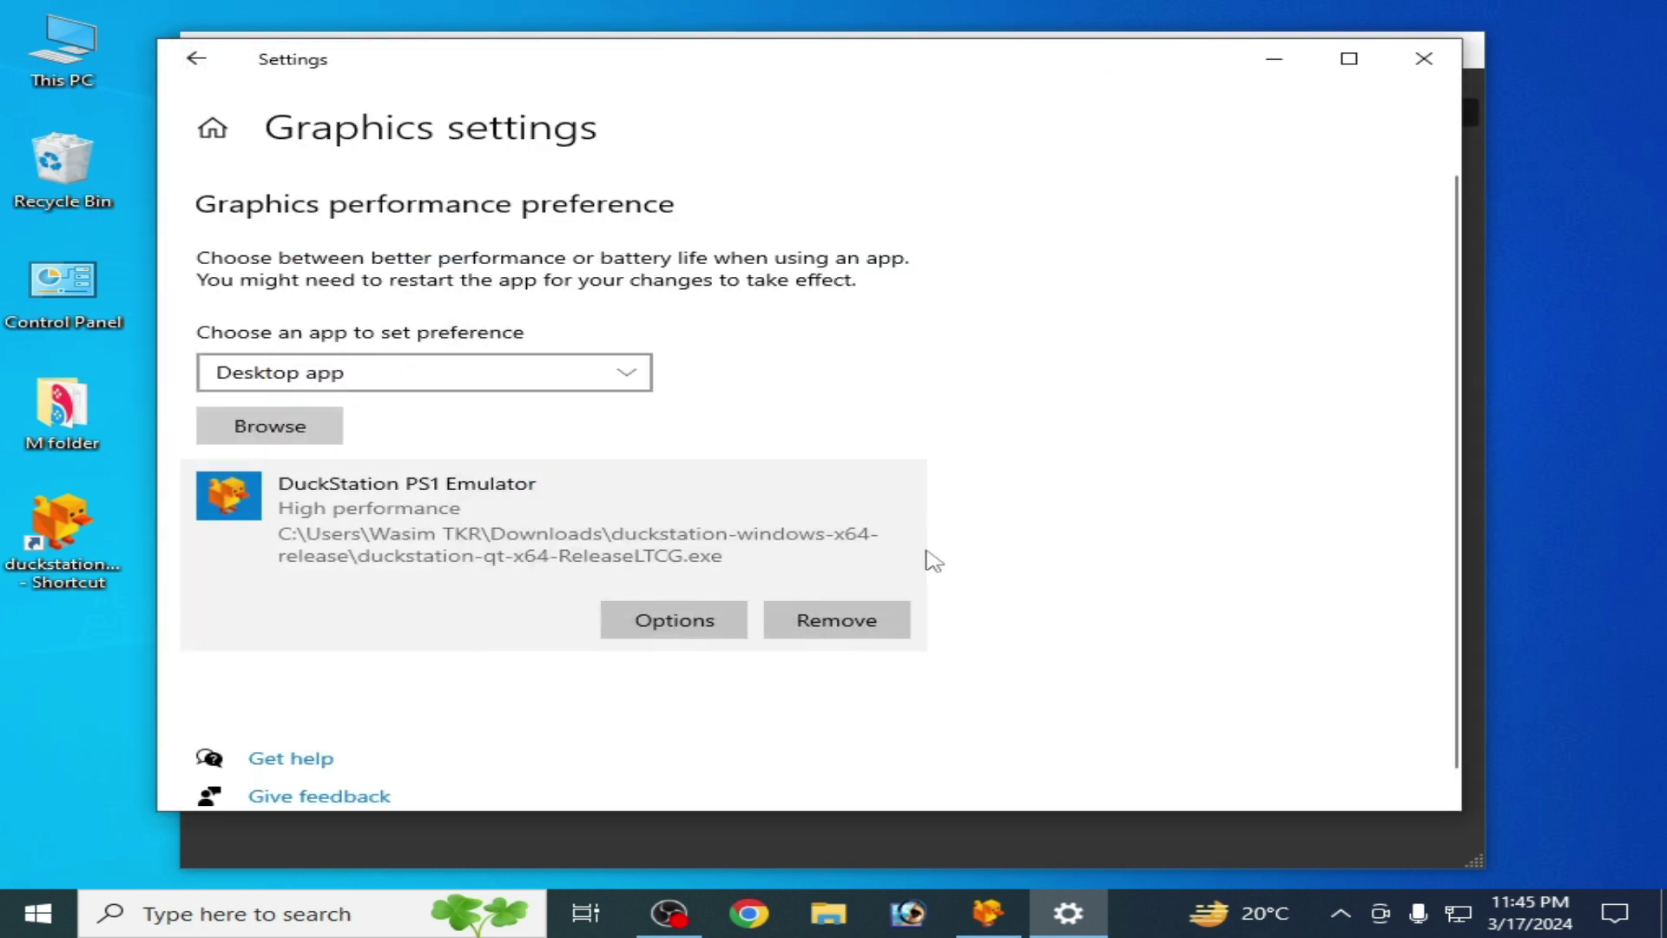
pyautogui.click(1424, 58)
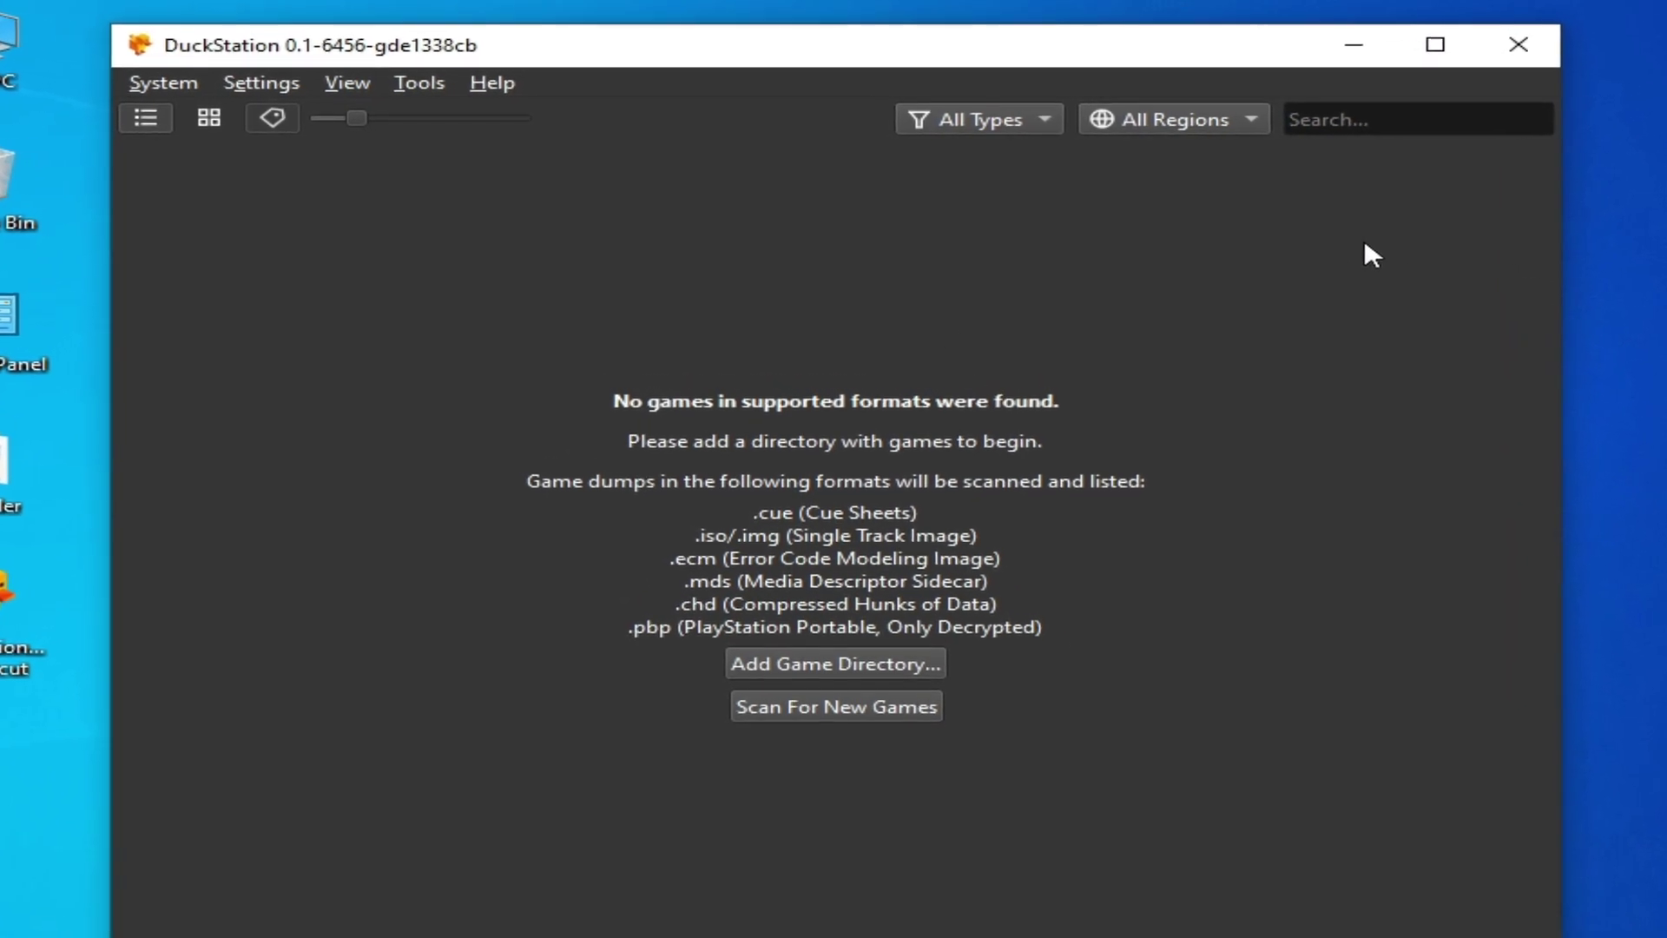
# Change the Audio backend from Cubeb to XAudio2, then return to the Graphics settings page.
pyautogui.click(245, 81)
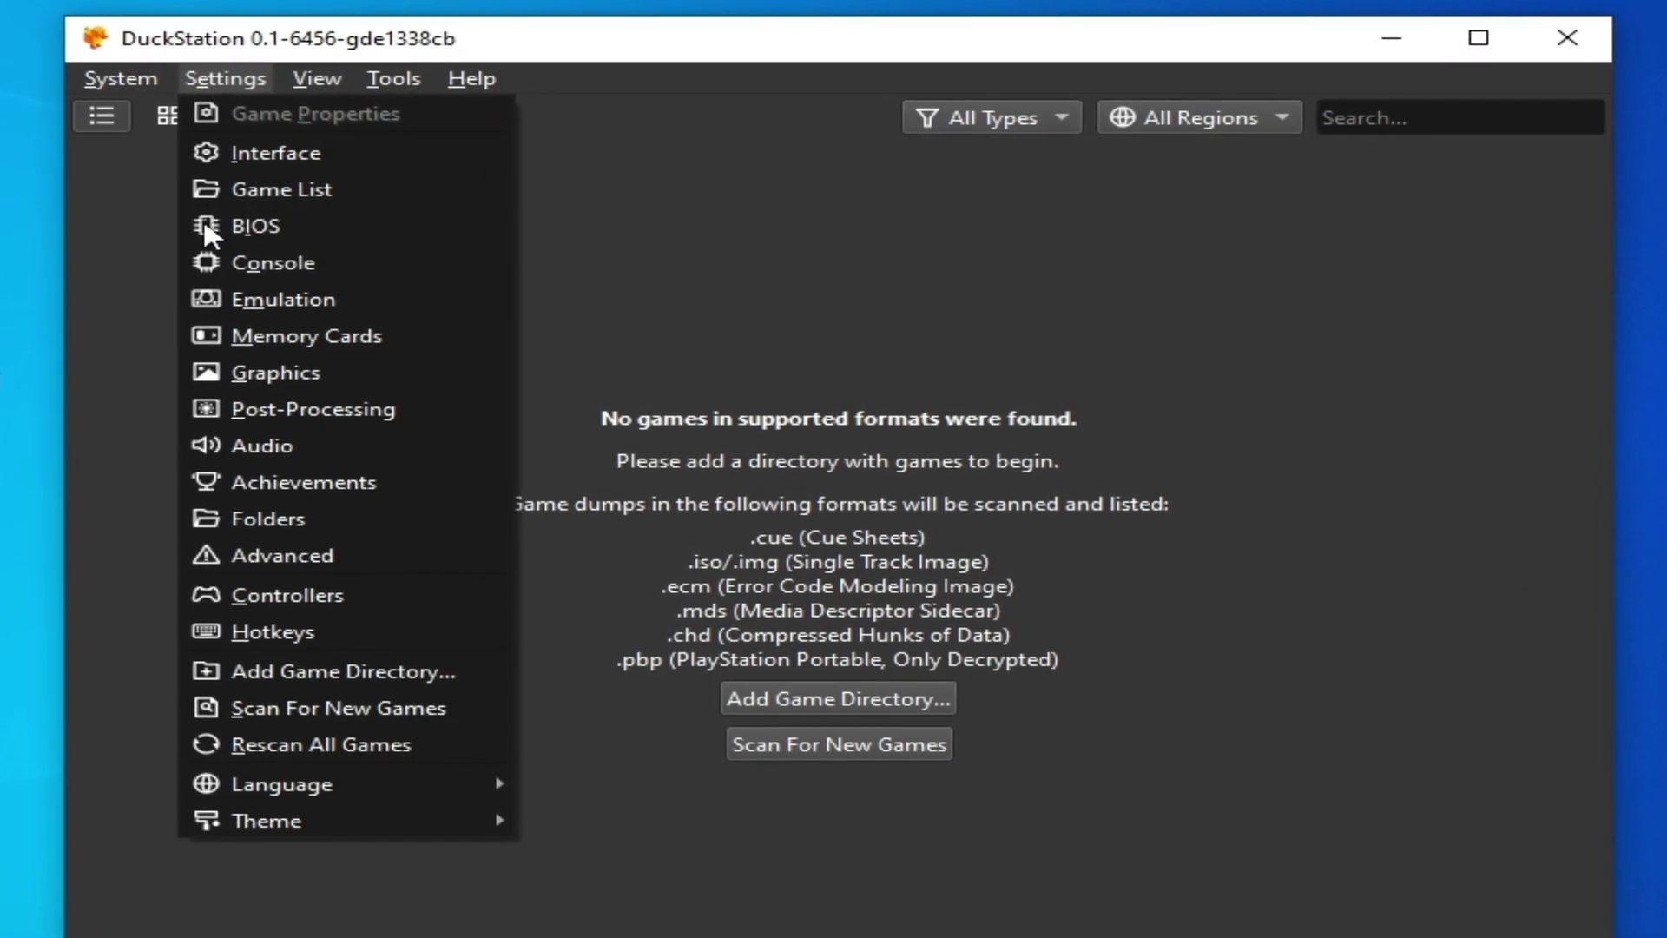
pyautogui.click(271, 580)
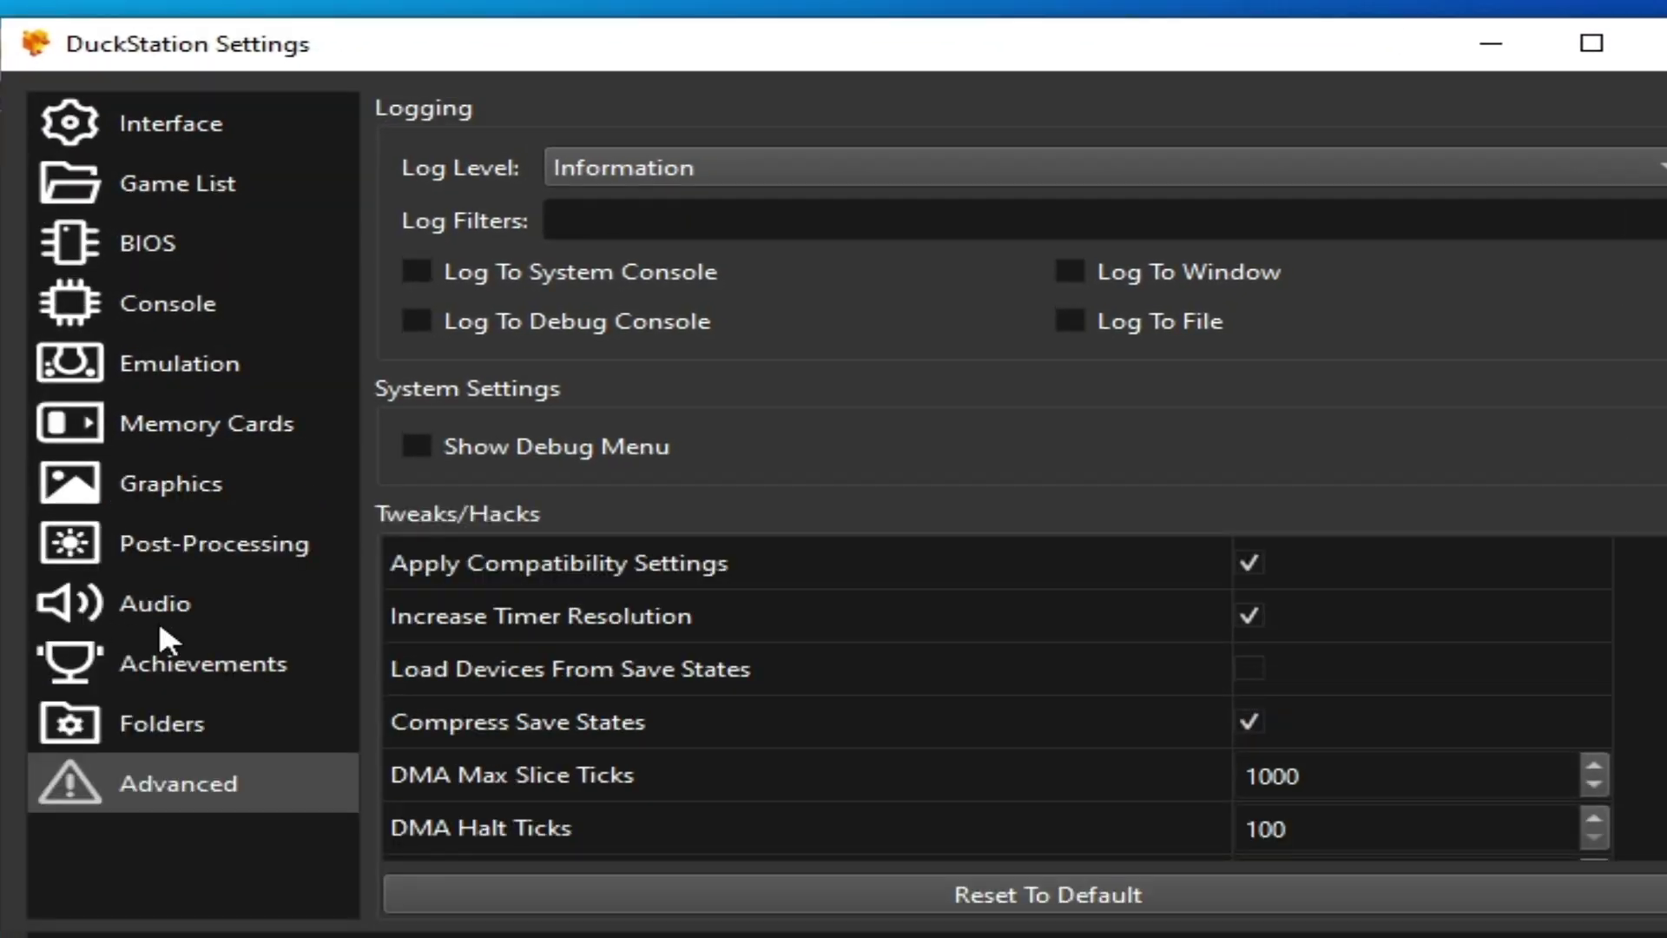
pyautogui.click(154, 613)
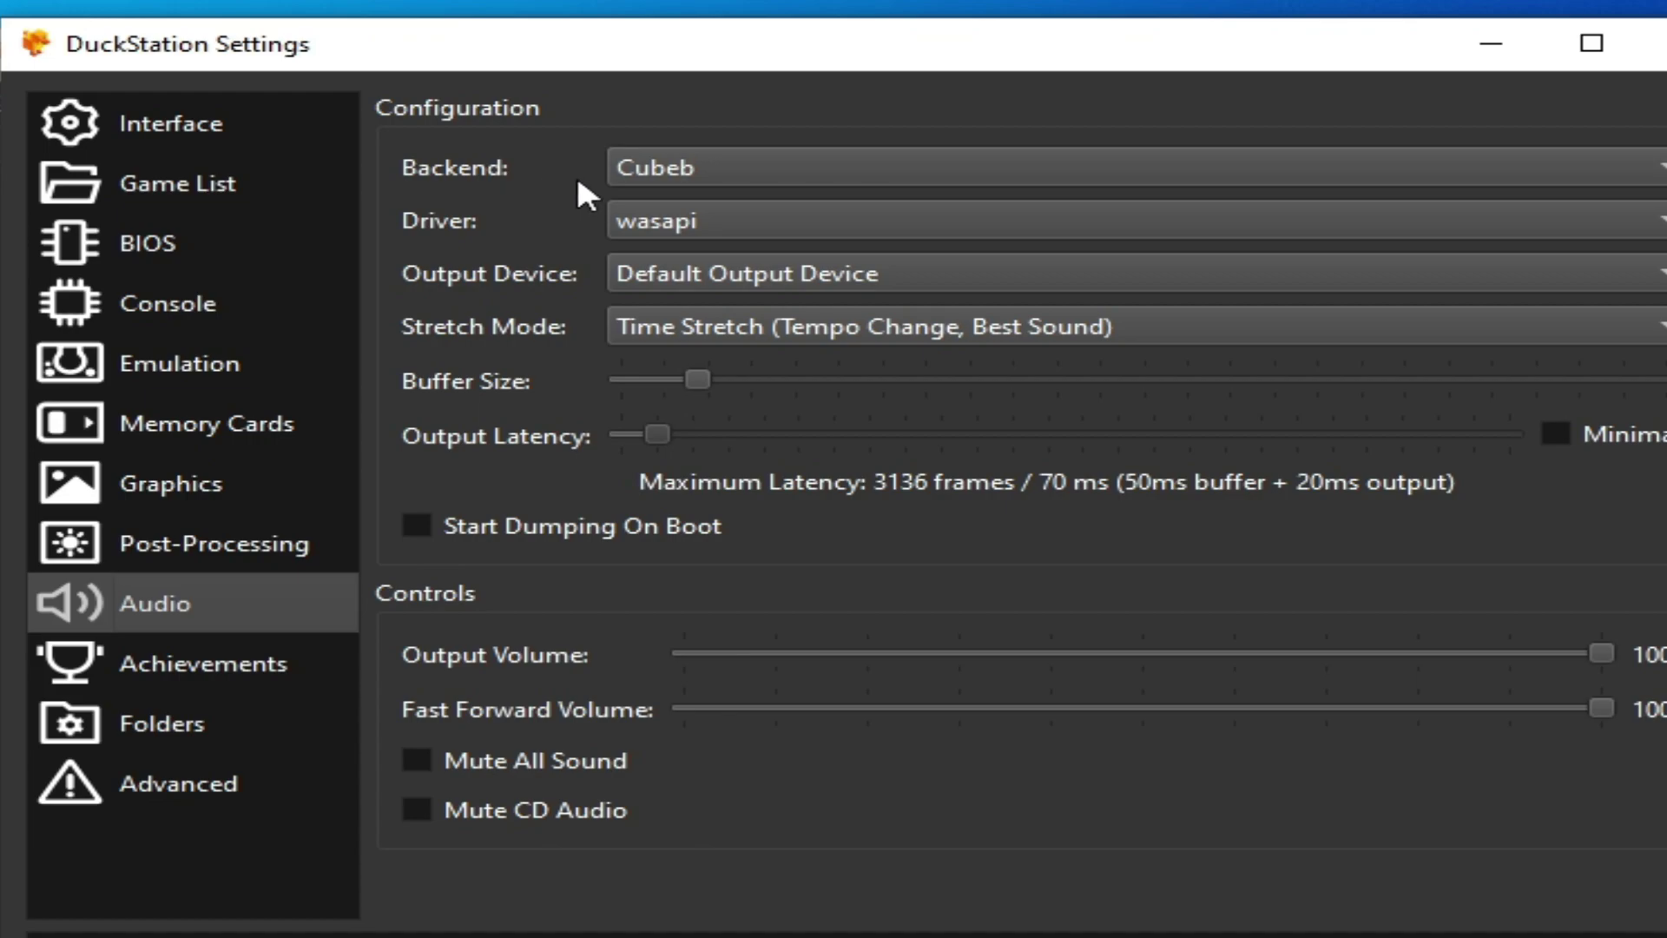
pyautogui.click(692, 167)
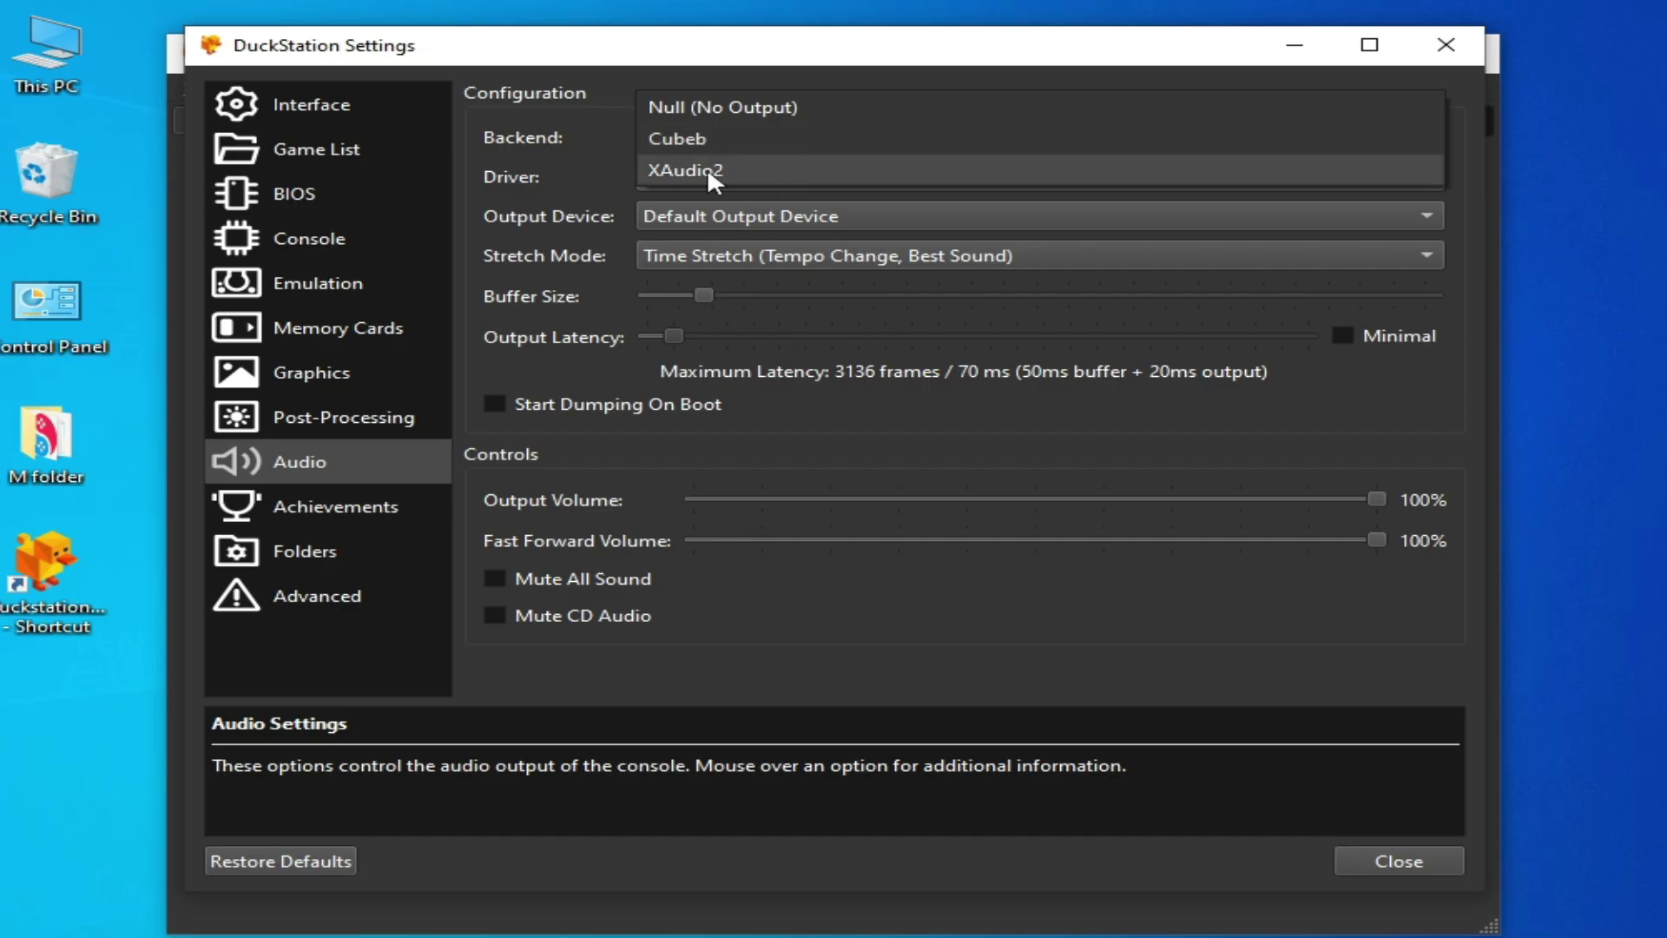
pyautogui.click(712, 174)
pyautogui.click(745, 142)
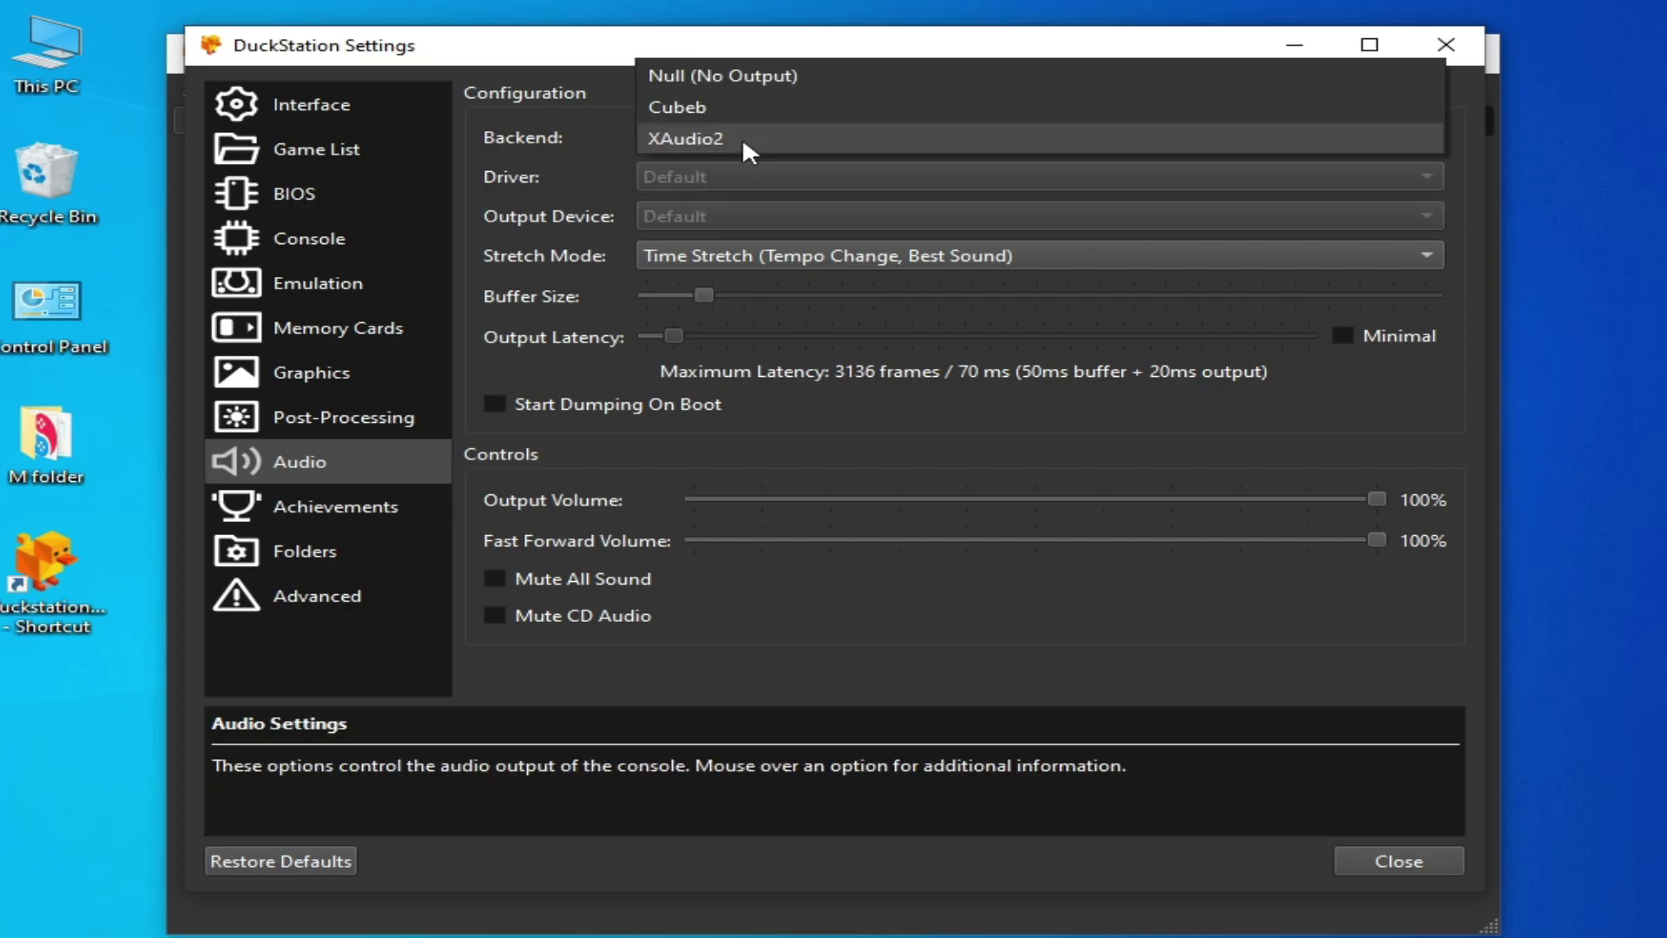
pyautogui.click(698, 108)
pyautogui.click(761, 144)
pyautogui.click(731, 172)
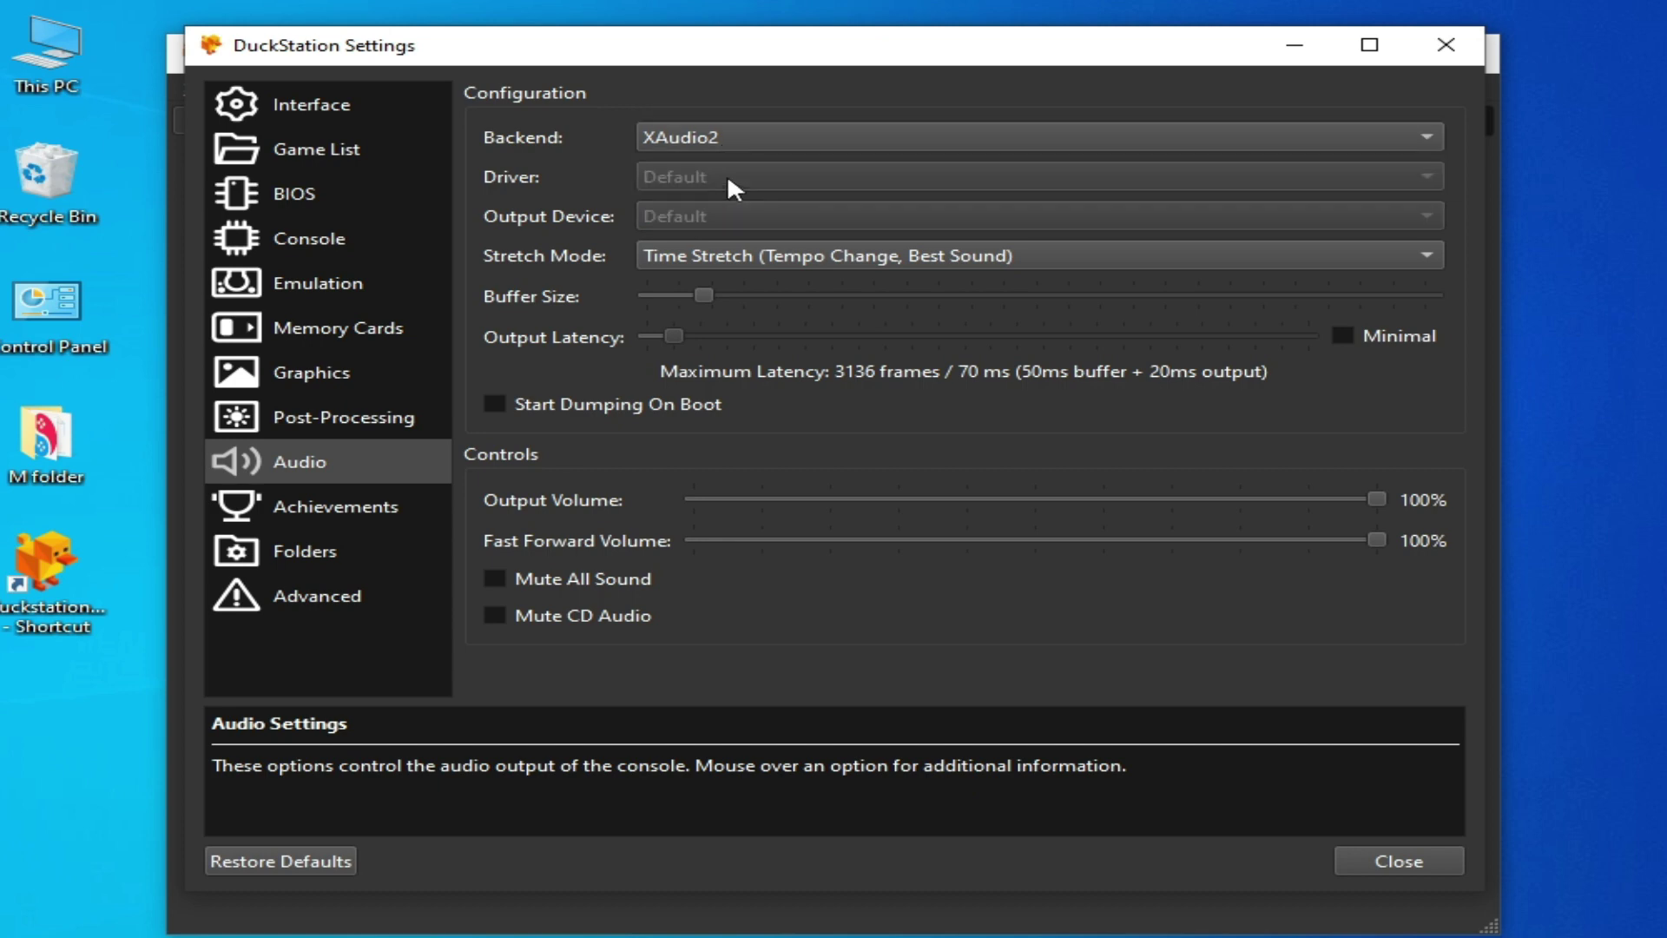
pyautogui.click(327, 379)
pyautogui.moveTo(715, 154)
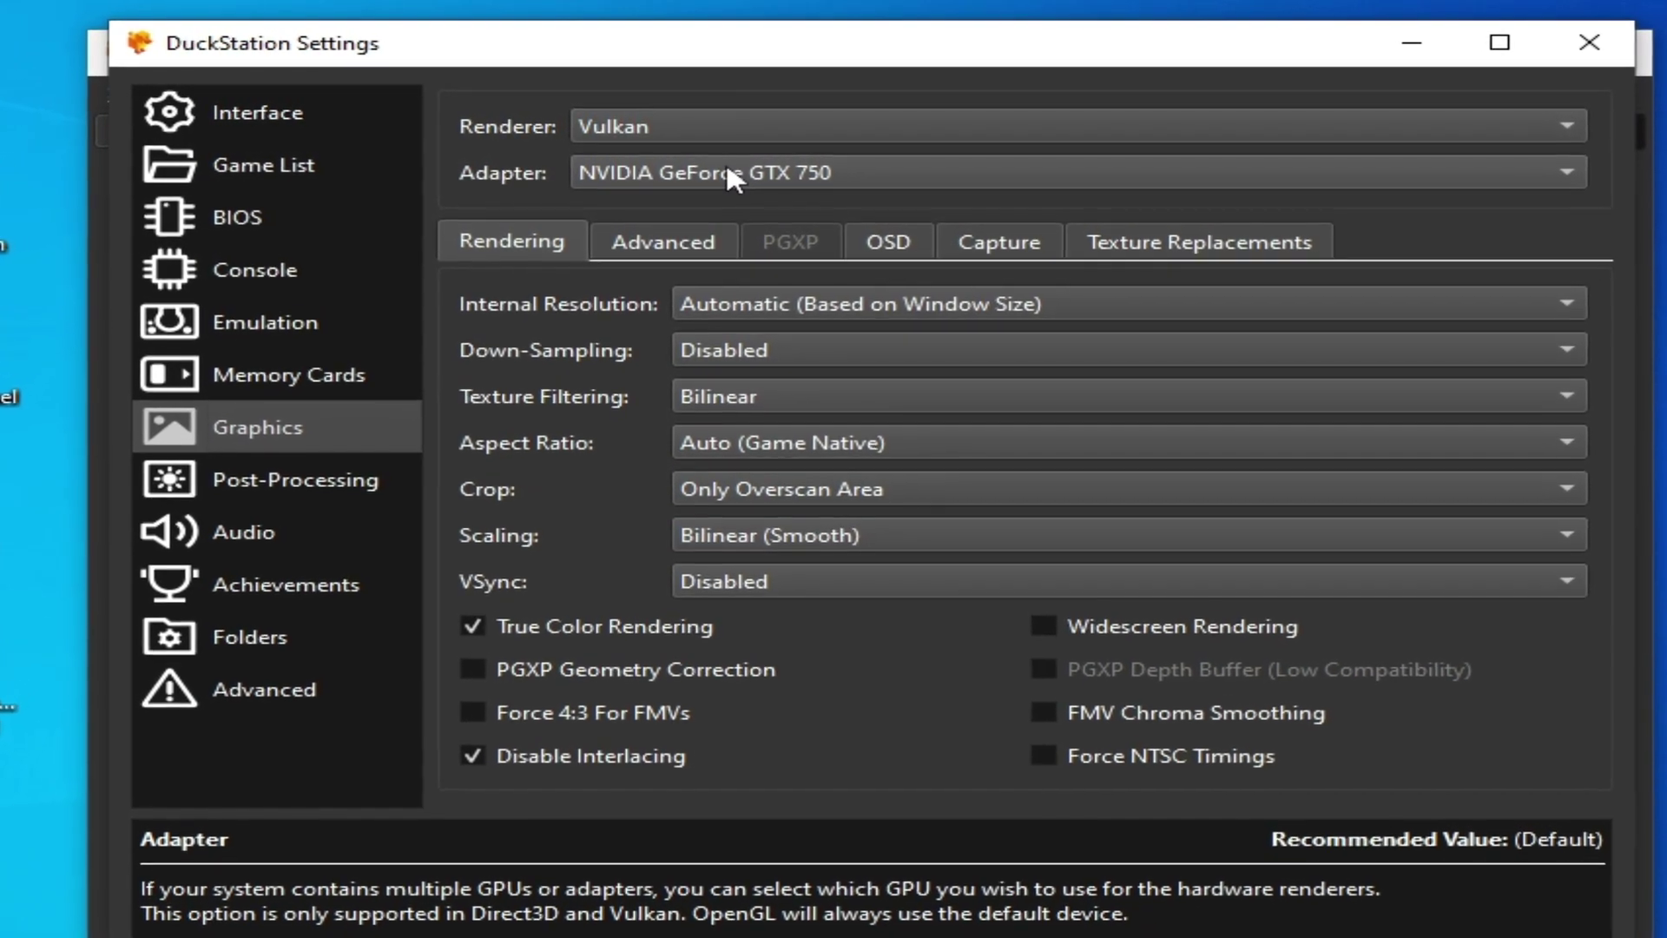
# Change the renderer from Vulkan to Direct3D 12.
pyautogui.click(760, 128)
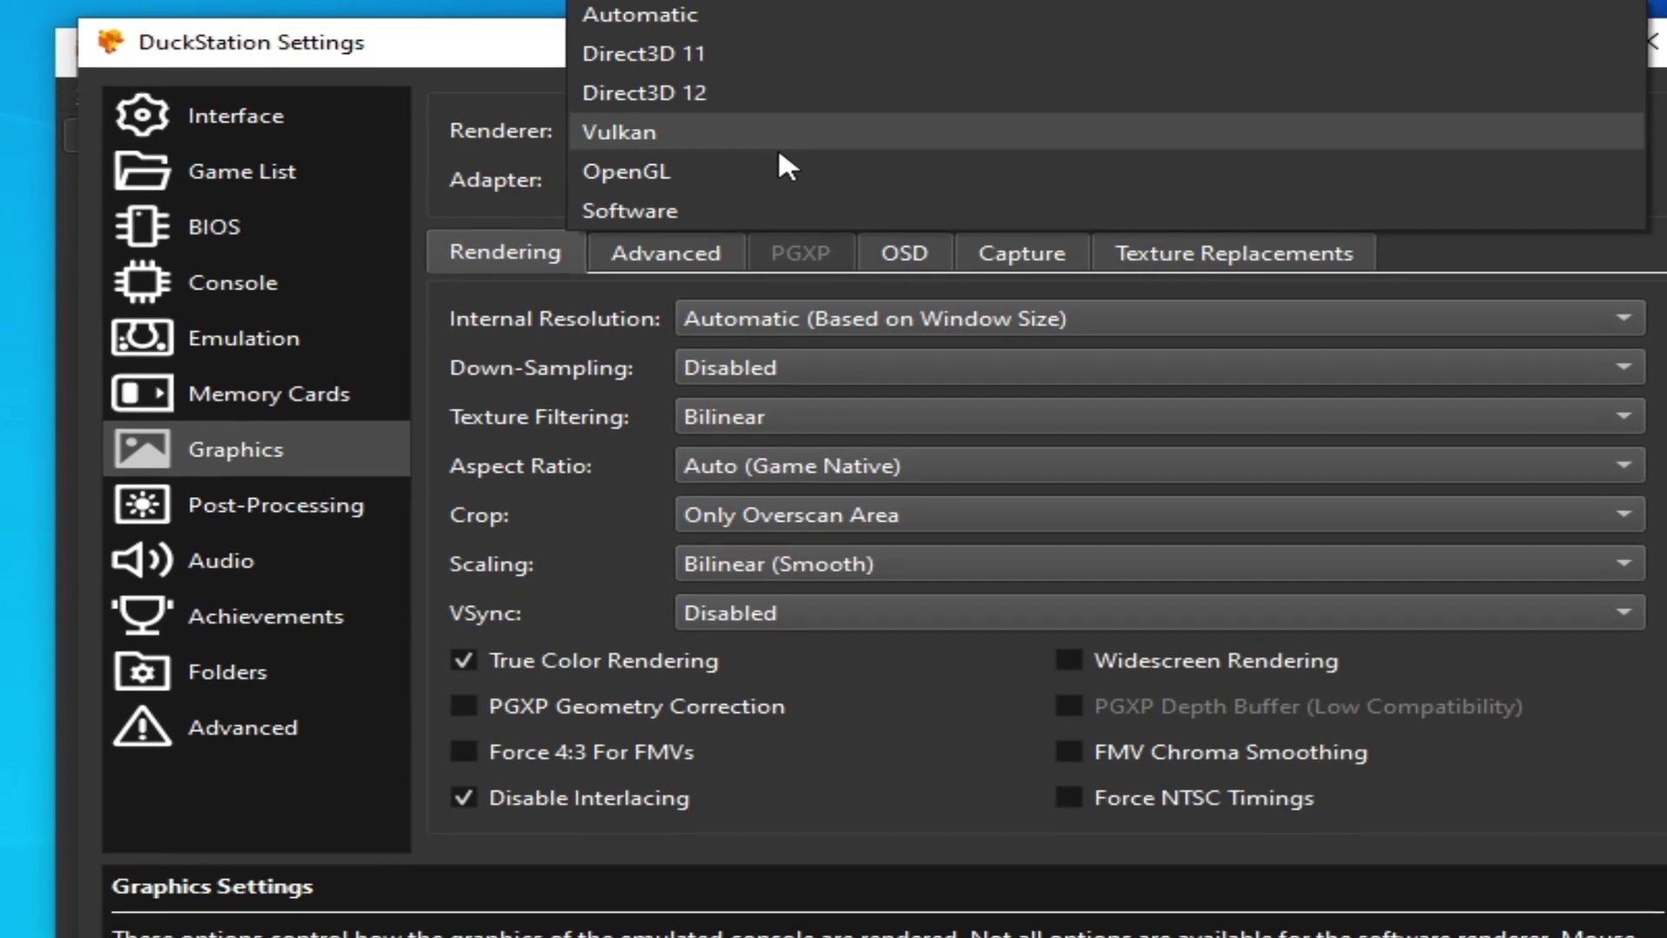
pyautogui.click(656, 96)
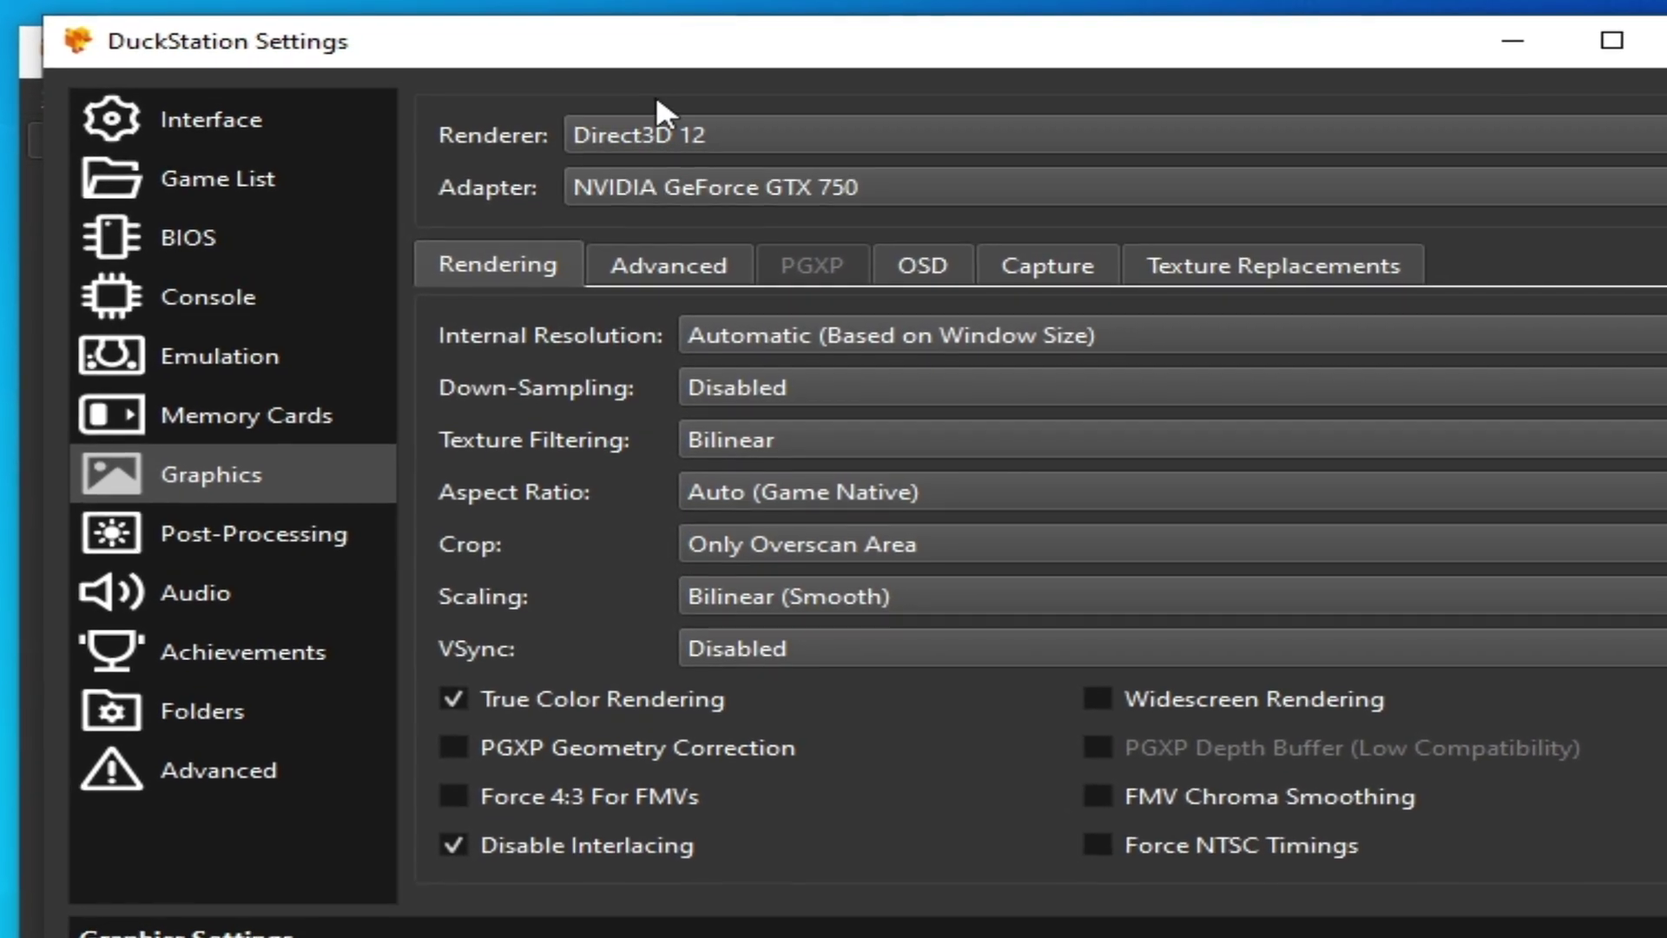
pyautogui.click(760, 142)
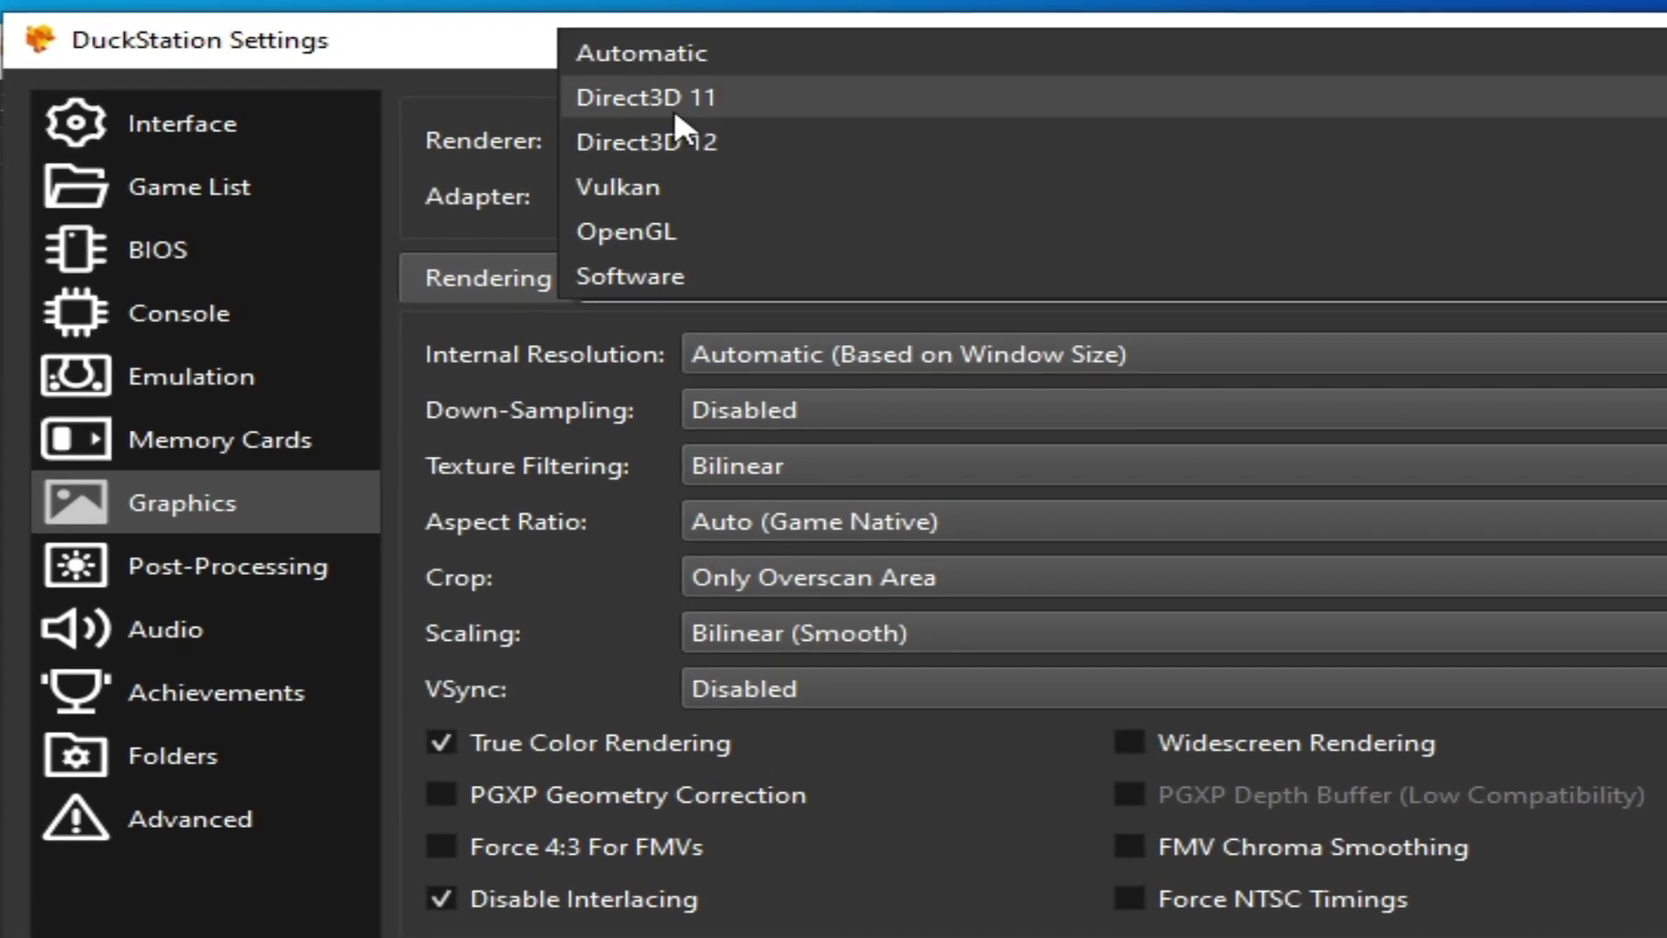
pyautogui.click(681, 104)
pyautogui.click(739, 146)
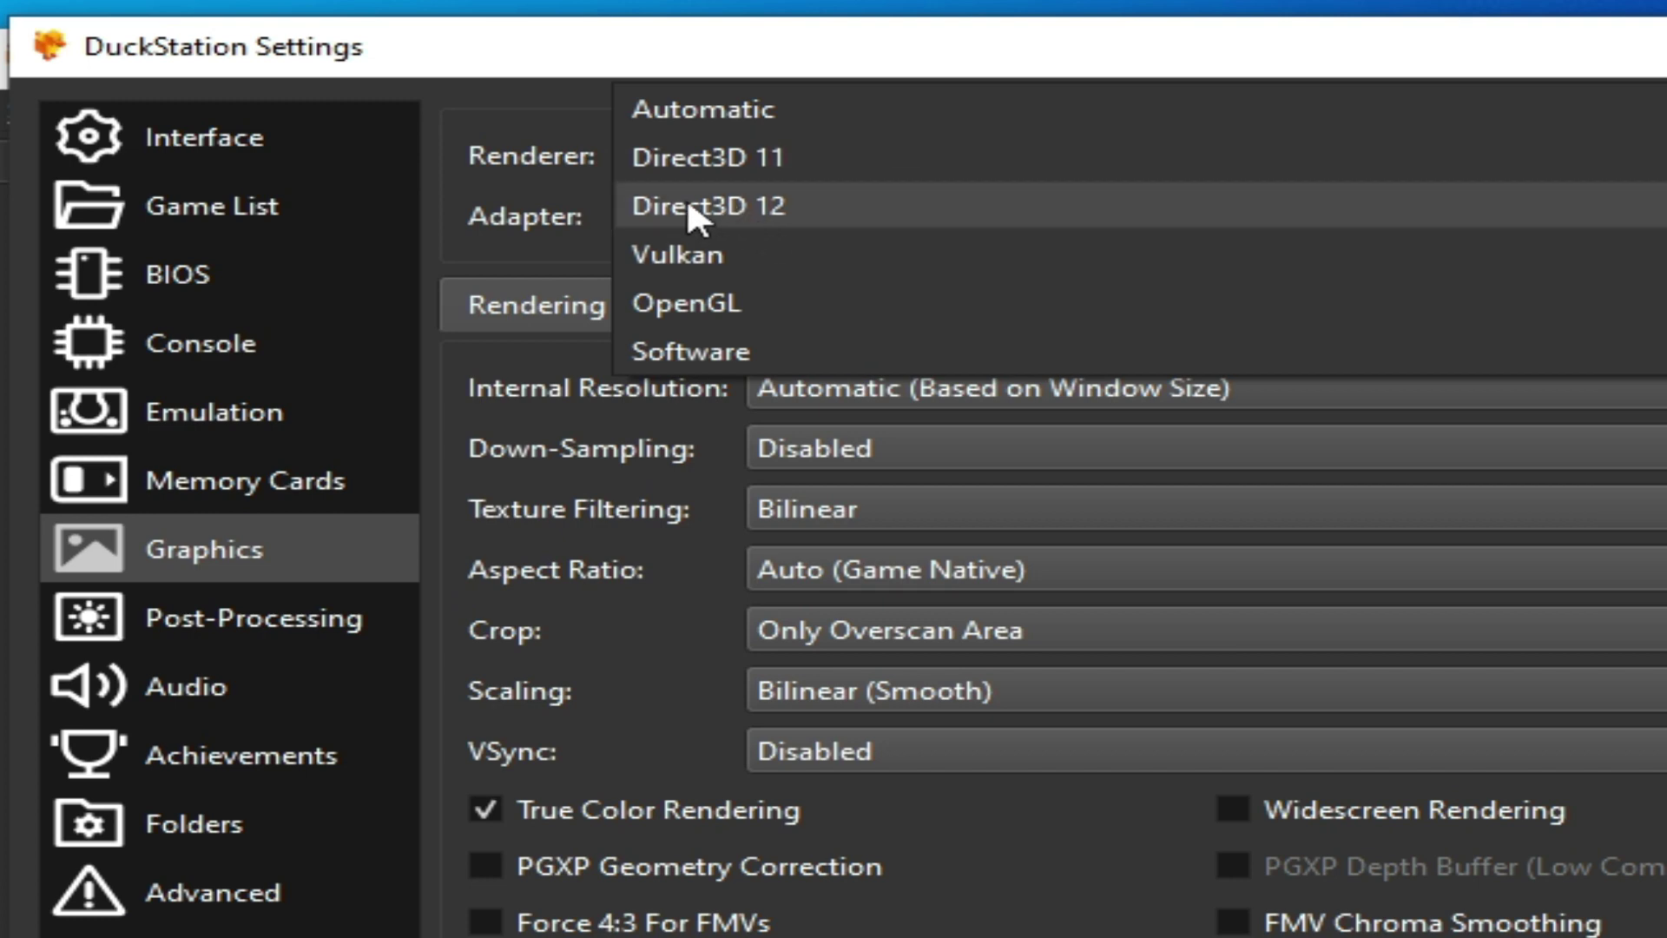
pyautogui.click(765, 196)
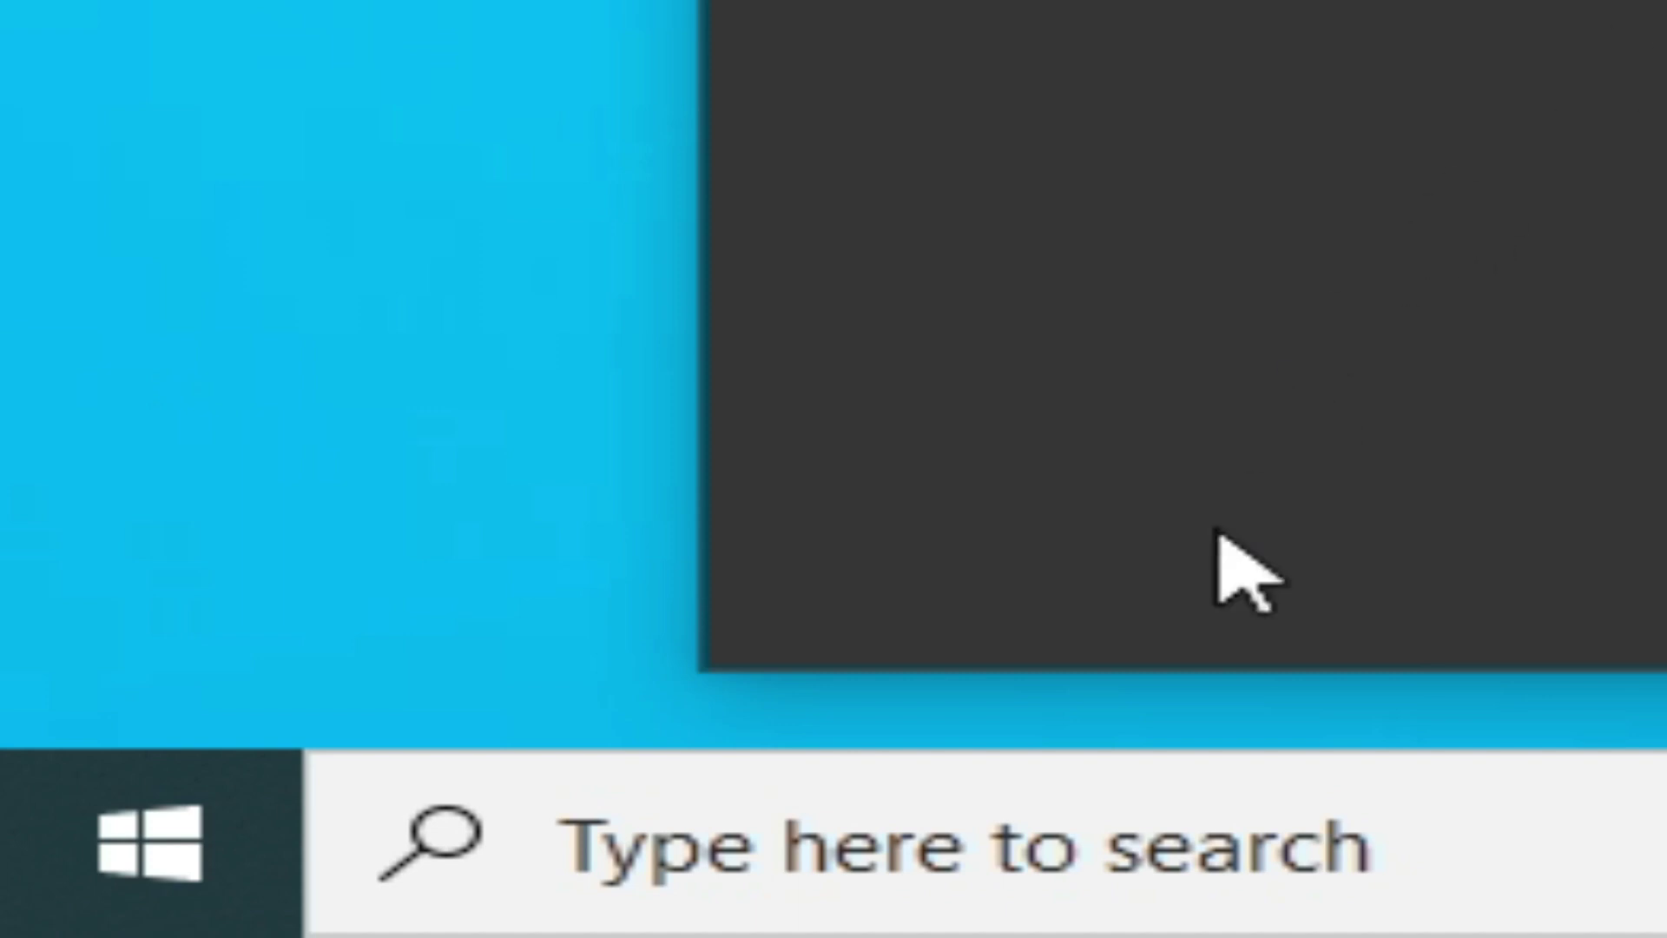
# Launch msconfig and open Advanced options on the Boot tab.
pyautogui.click(1176, 819)
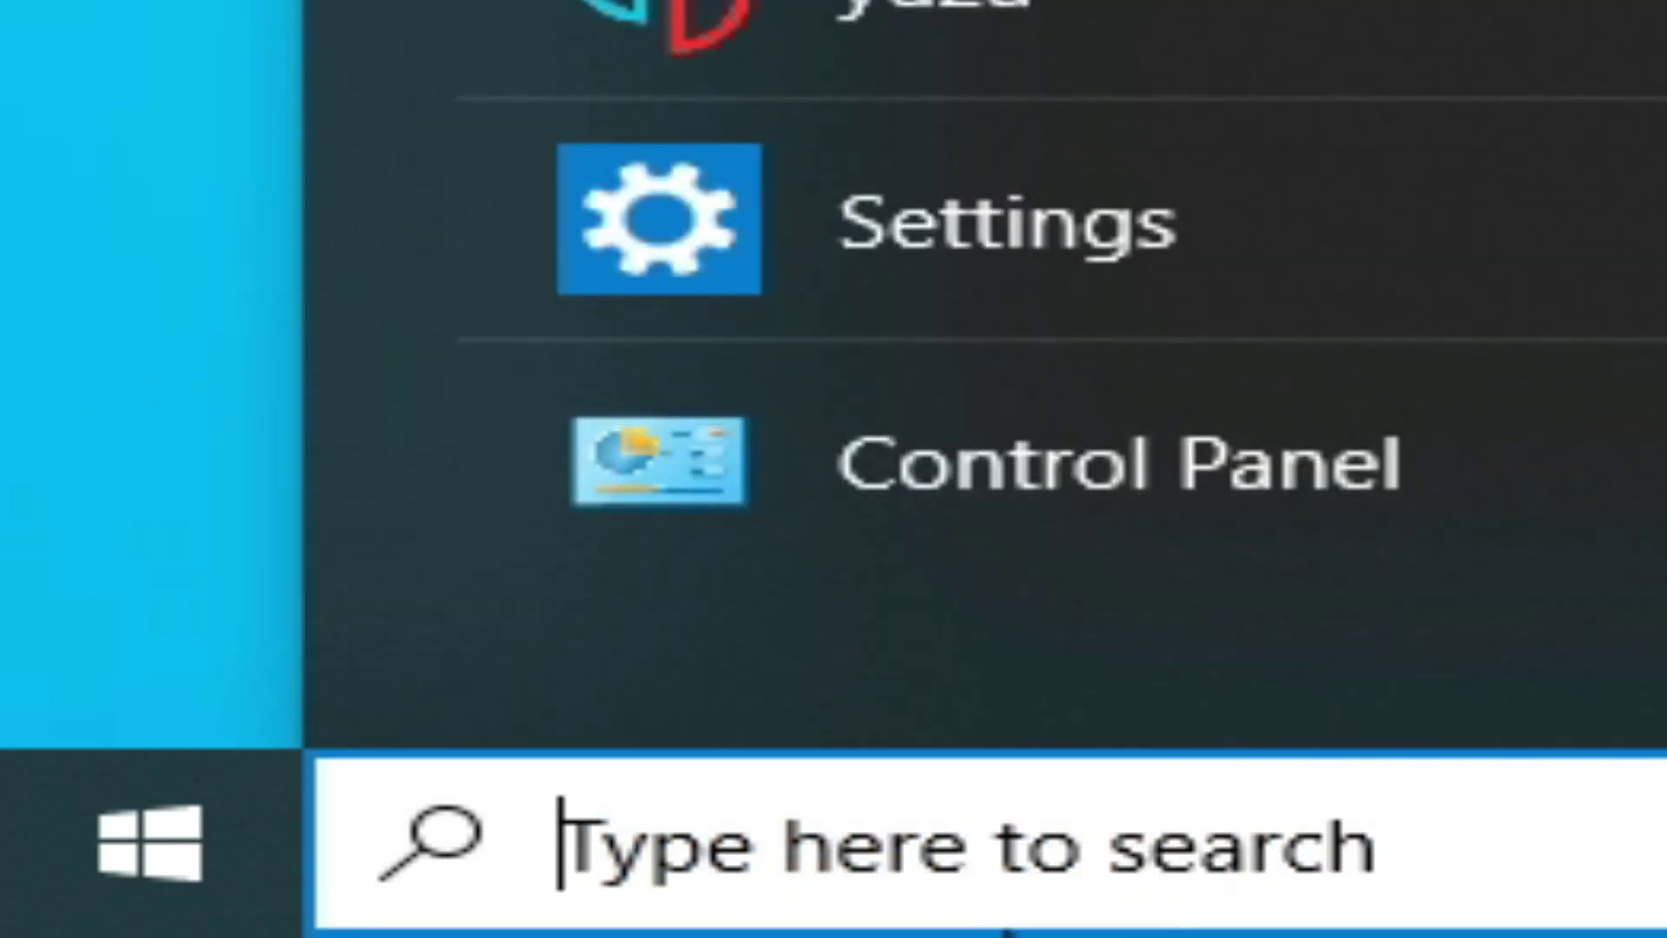
pyautogui.write('msconfig')
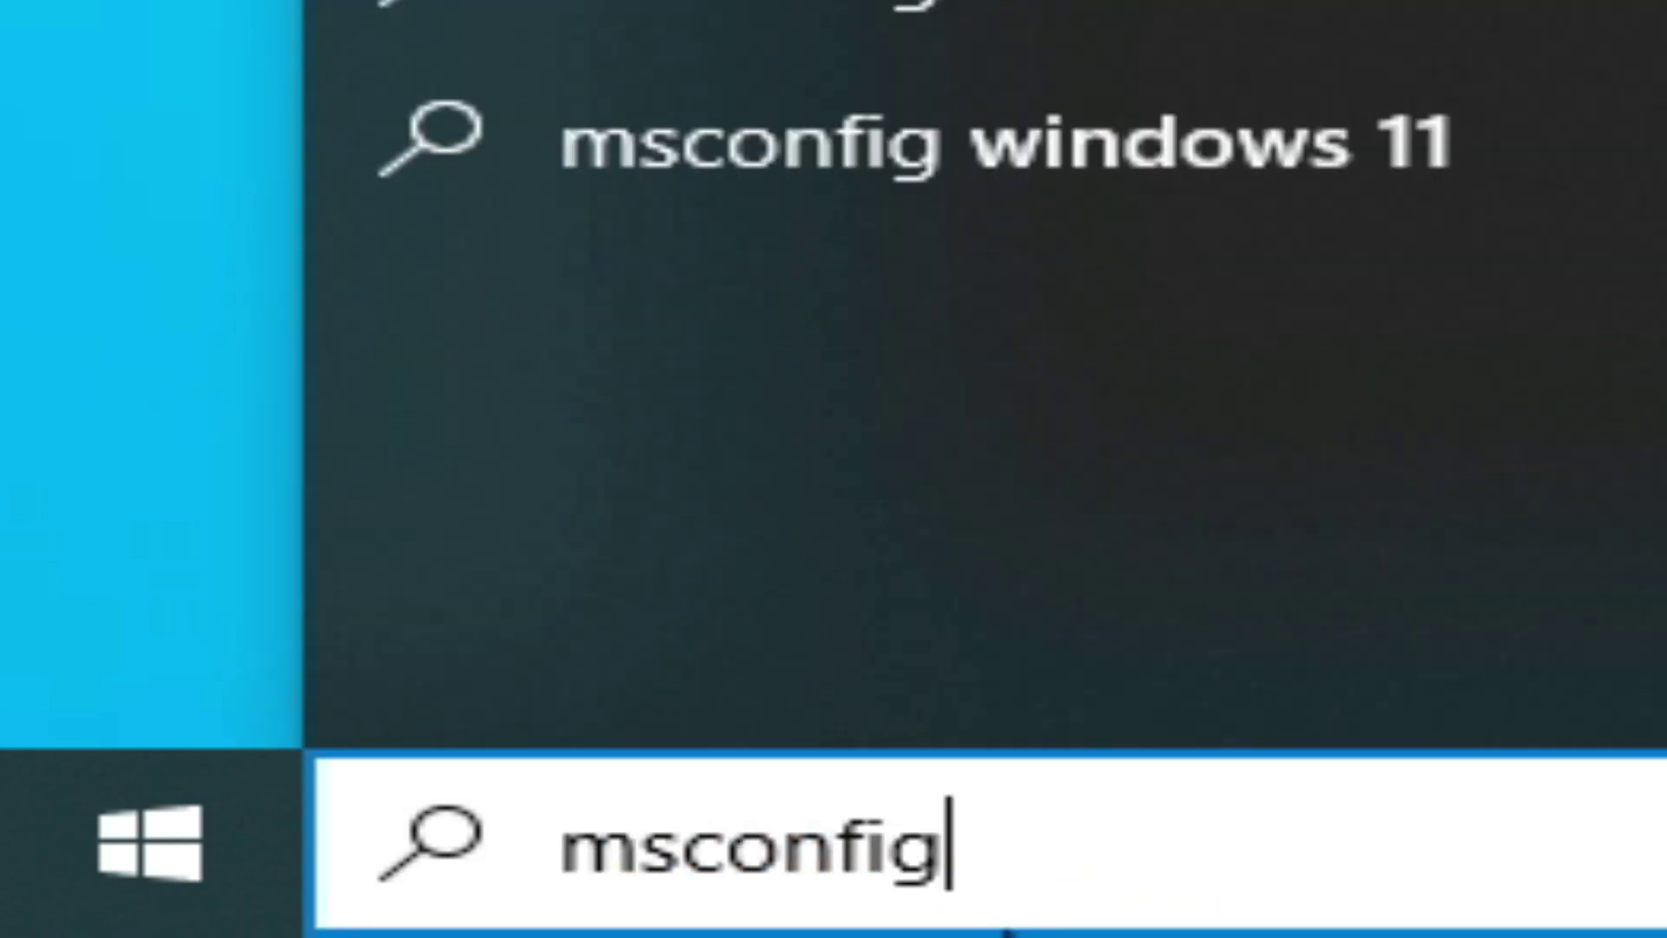
pyautogui.press('Return')
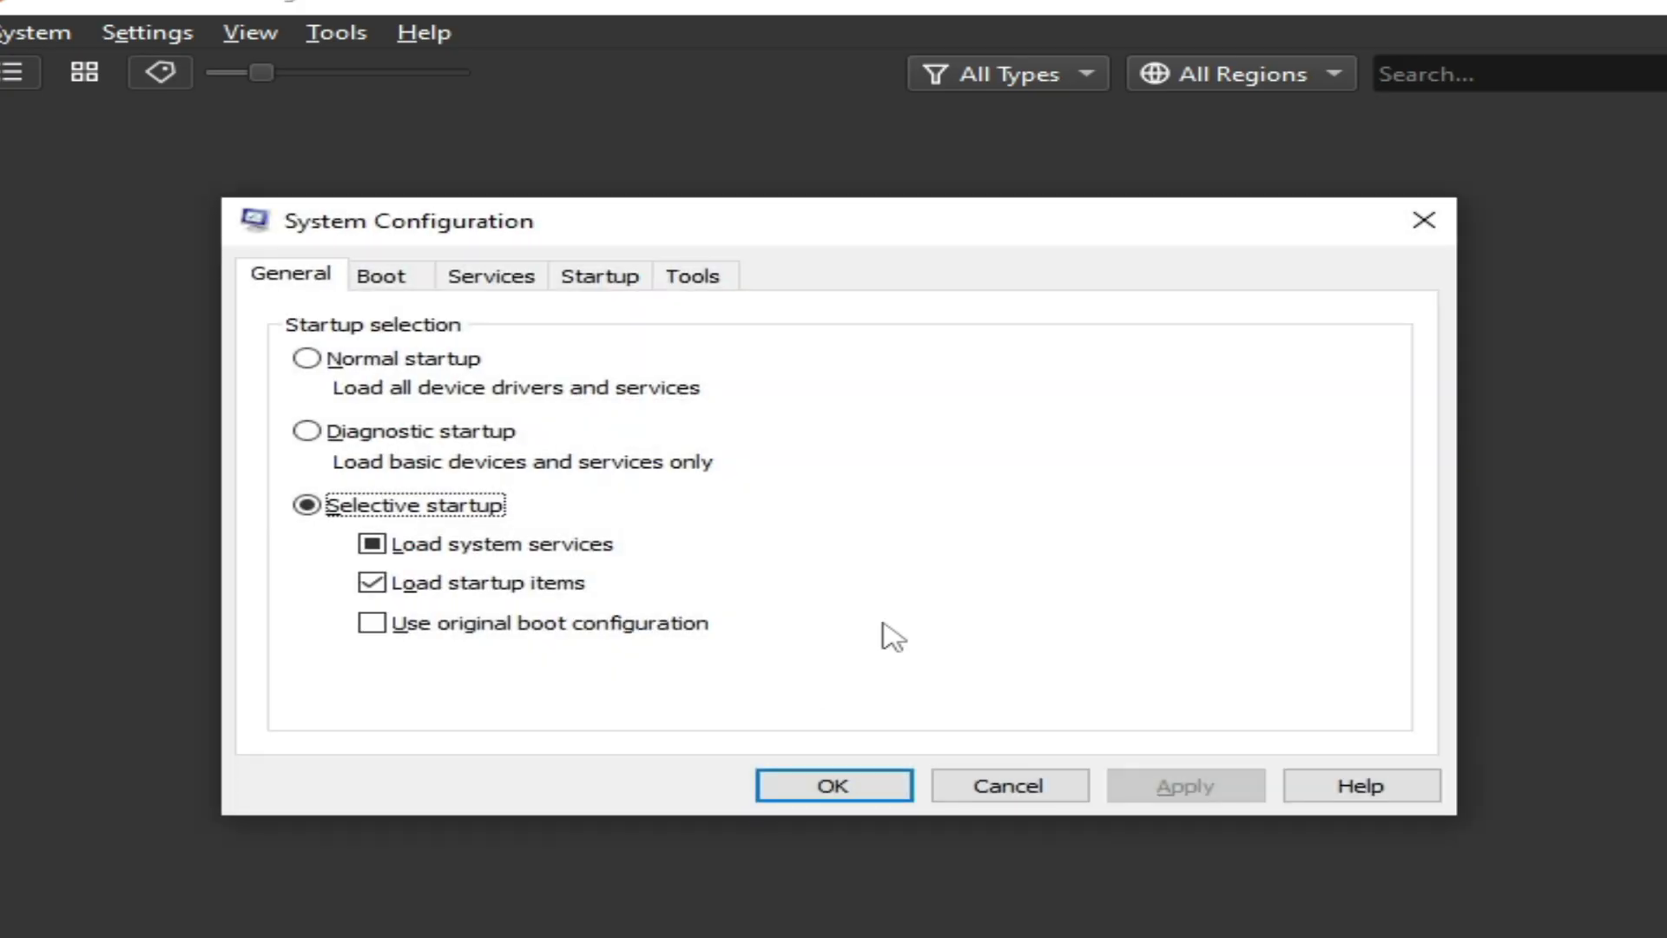
pyautogui.click(424, 274)
pyautogui.click(406, 510)
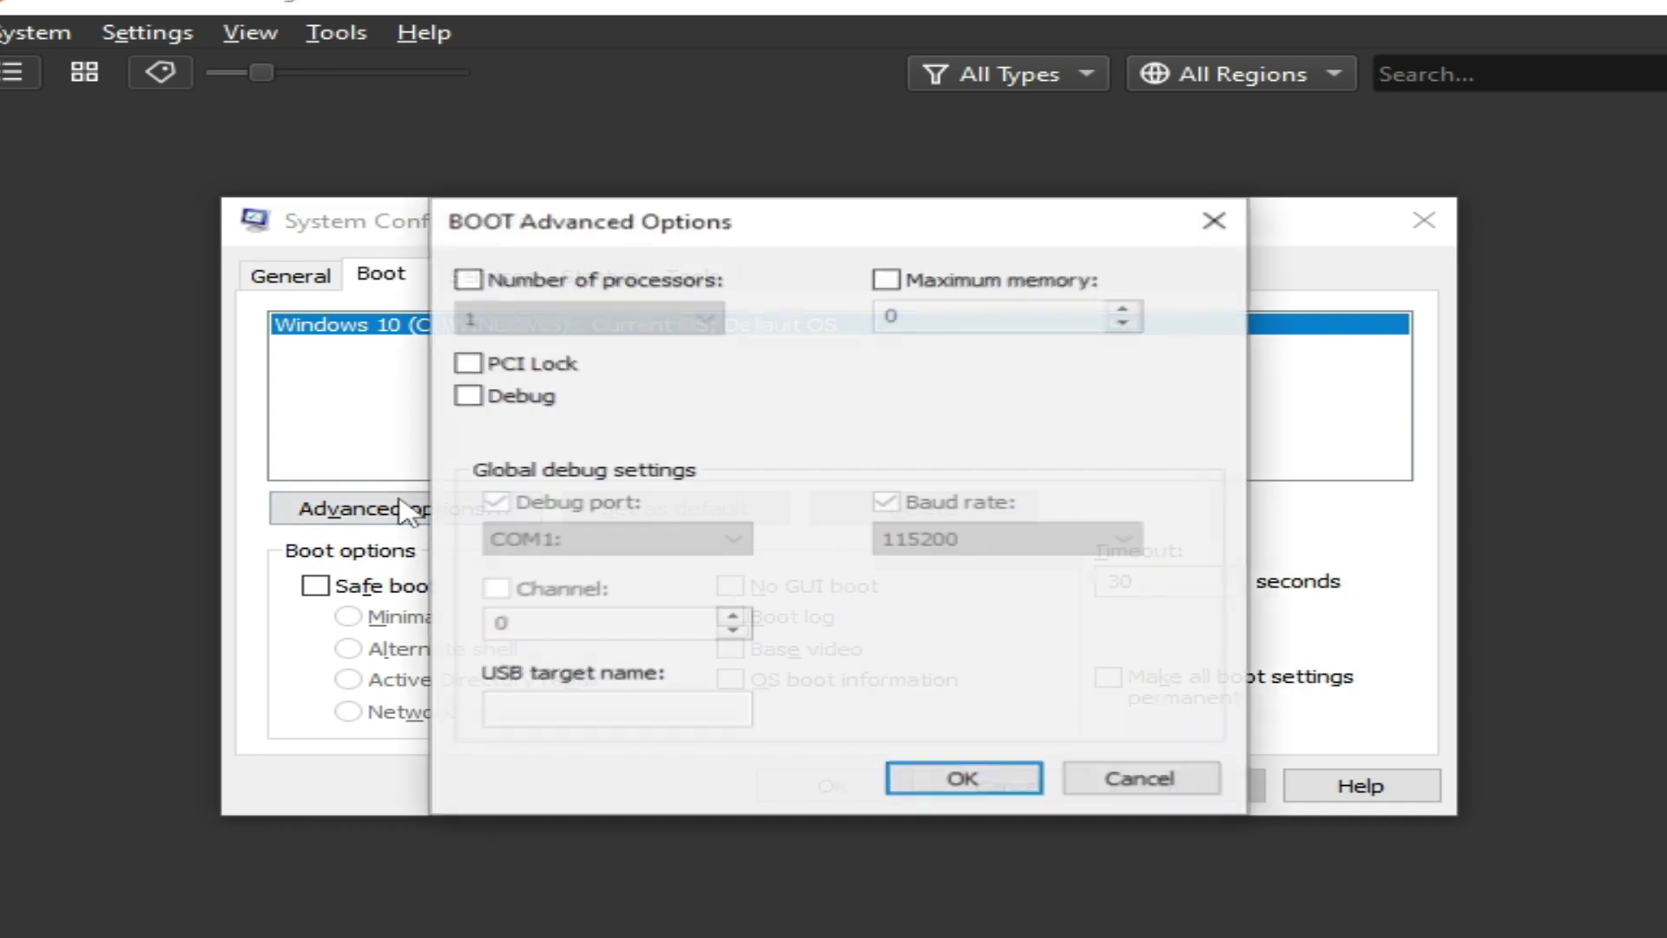
pyautogui.moveTo(859, 234); pyautogui.dragTo(843, 266)
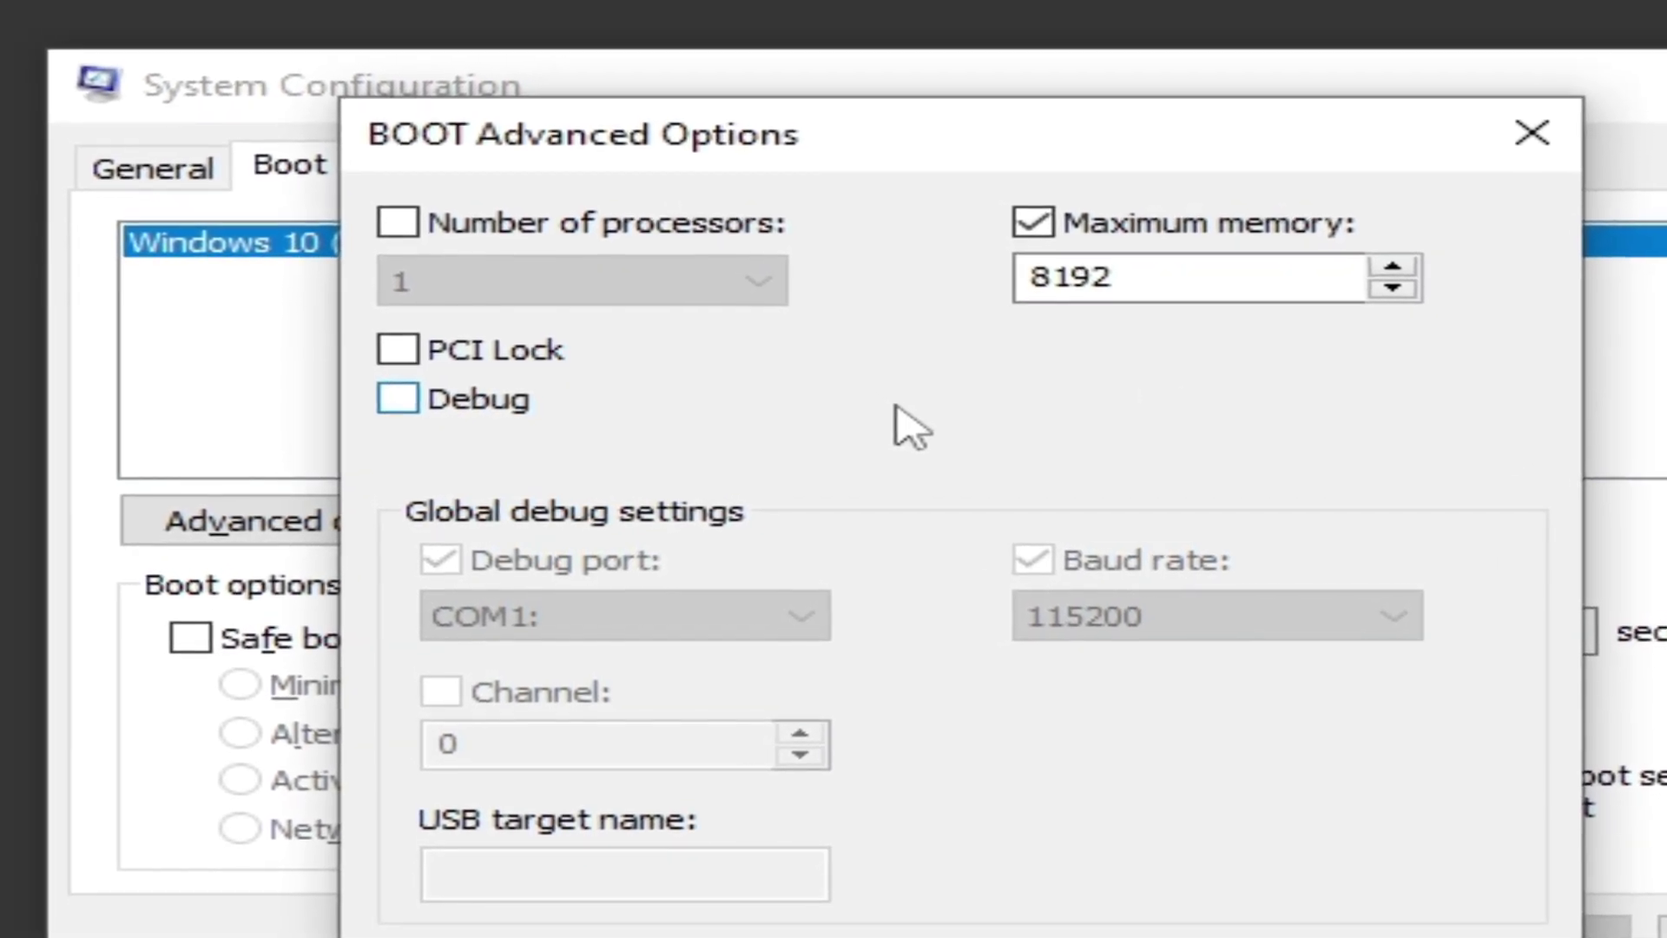
# Untick Maximum memory and leave the Number of processors limit (tried at 4) unticked.
pyautogui.click(1052, 215)
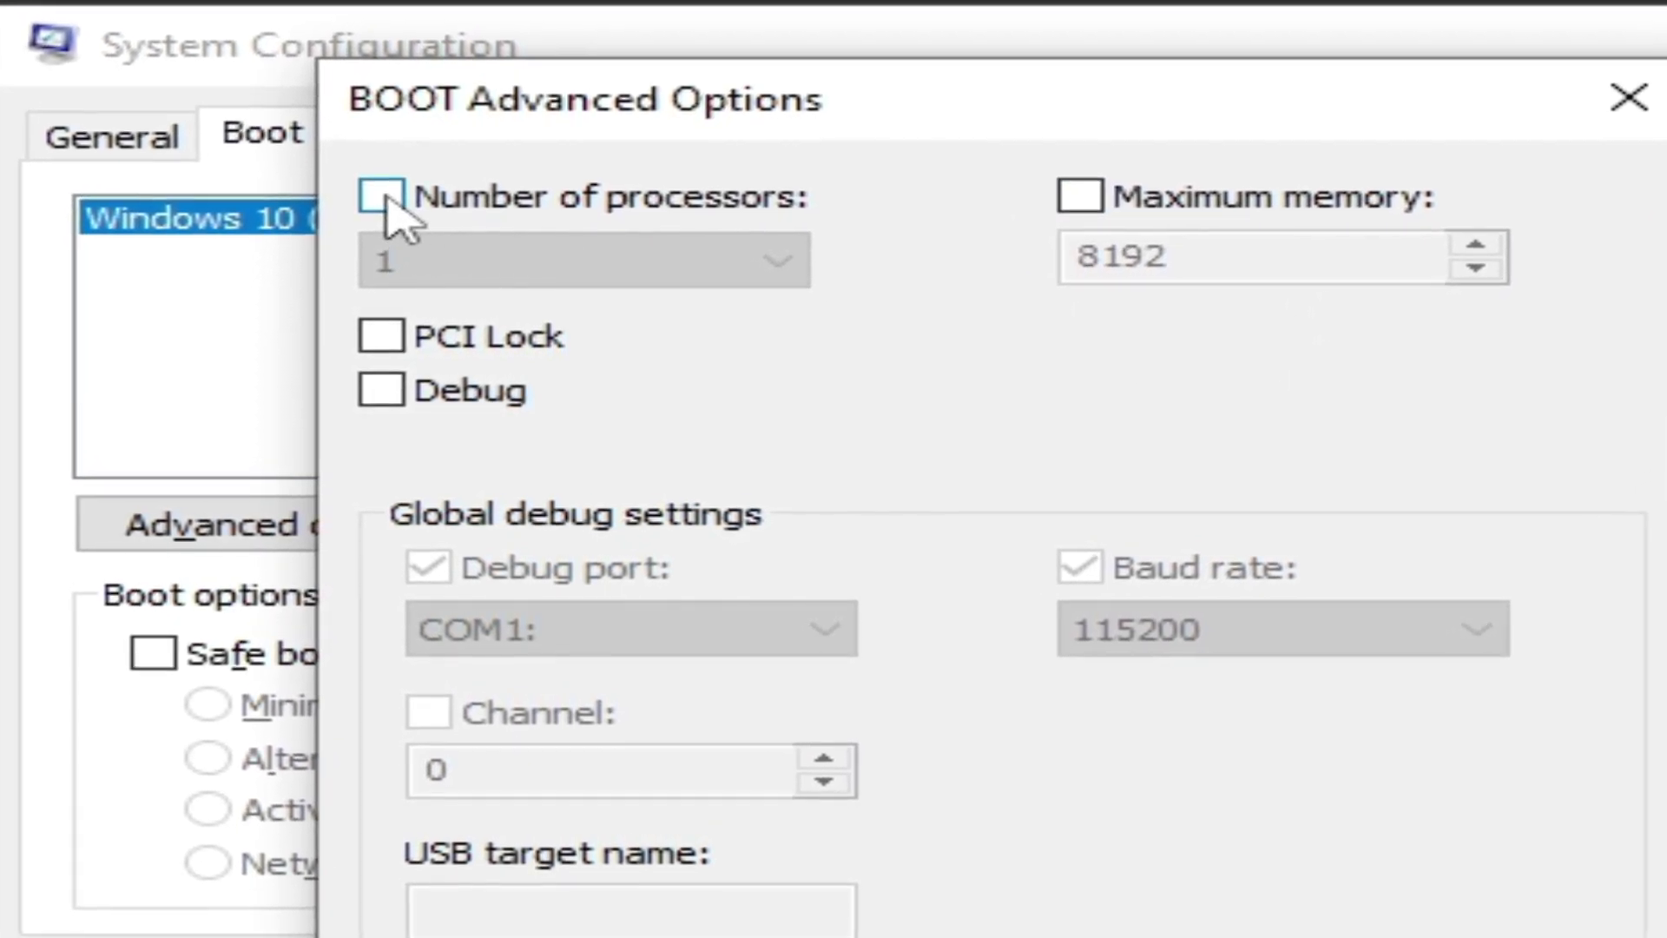
pyautogui.click(389, 205)
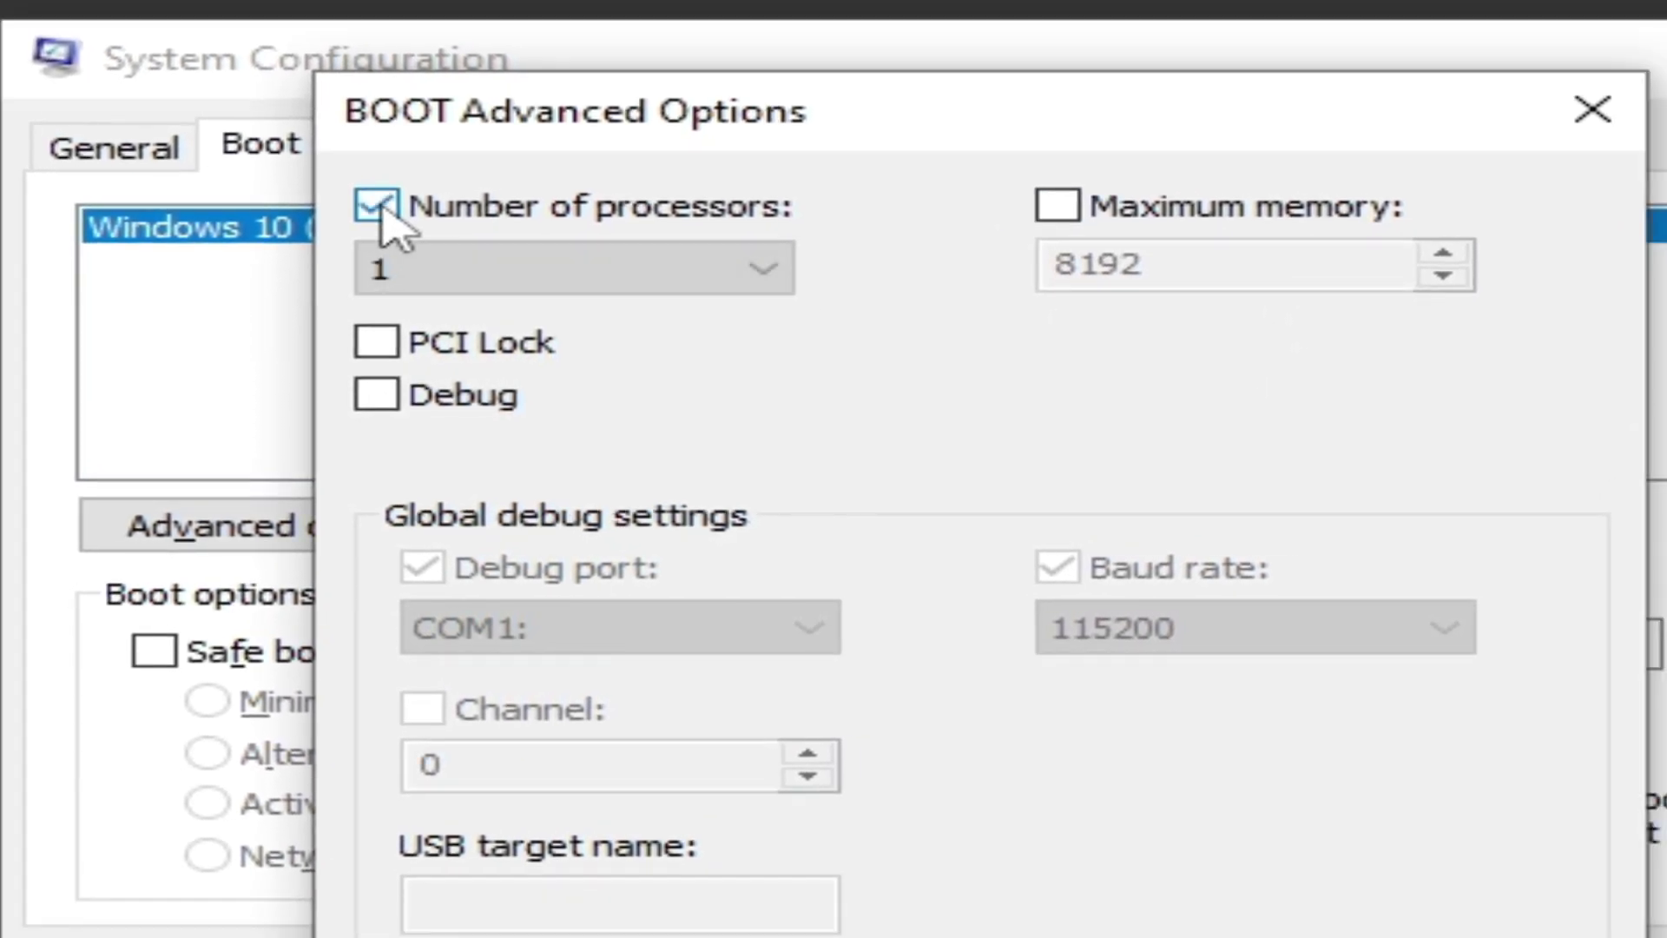
pyautogui.click(563, 282)
pyautogui.click(560, 419)
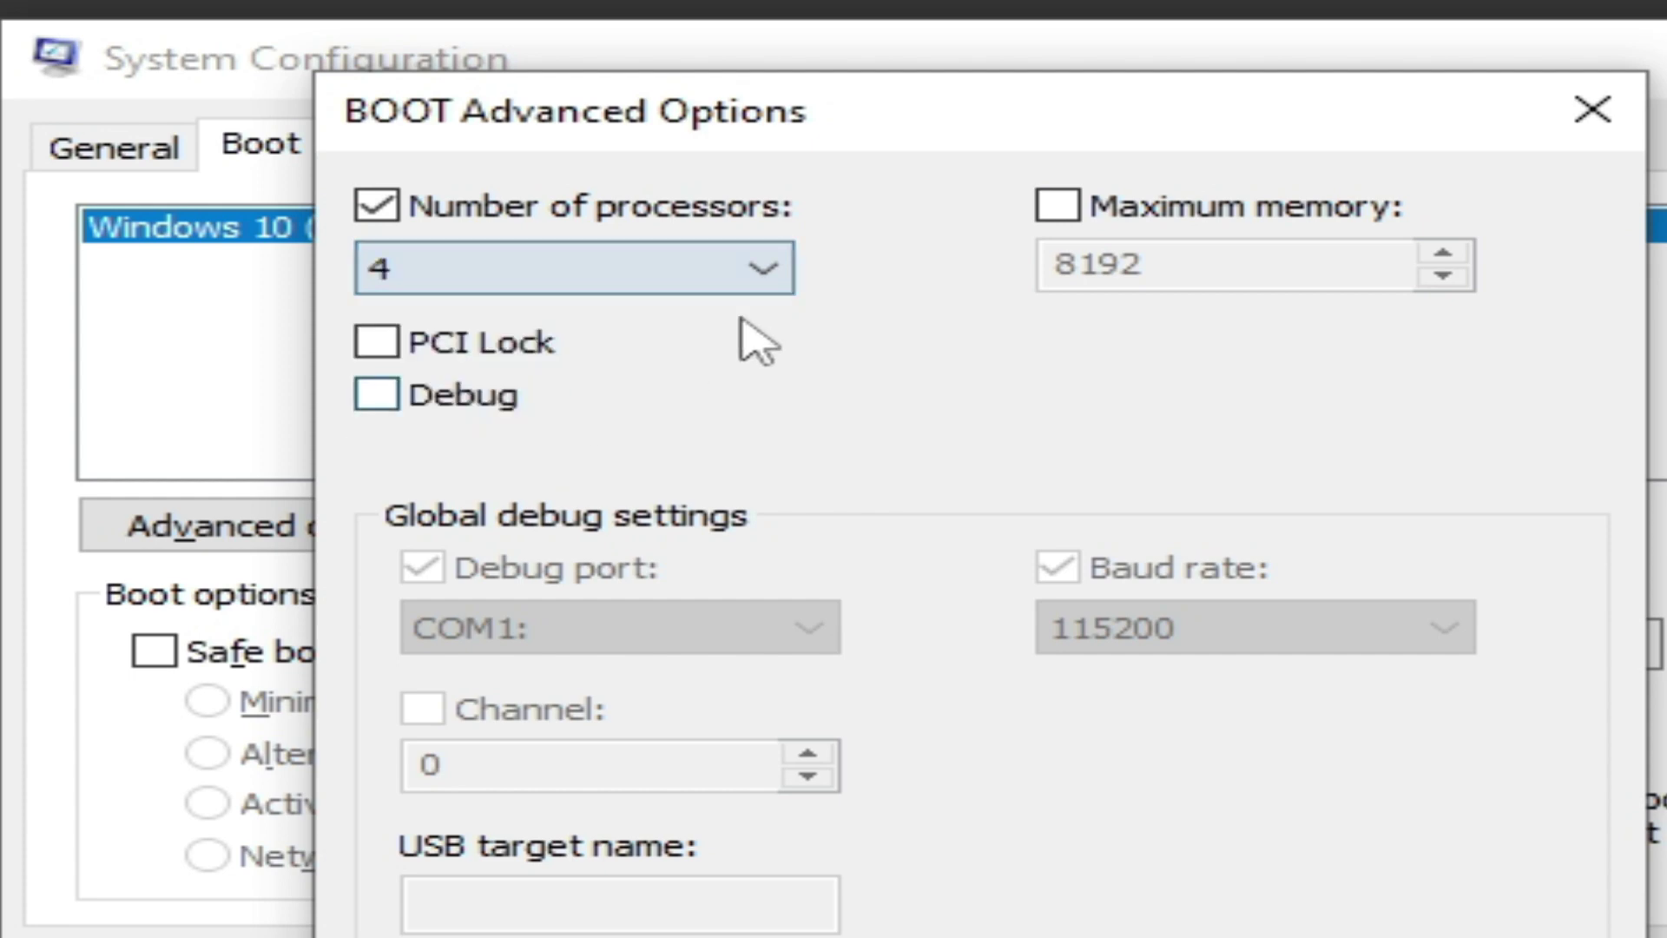
pyautogui.click(721, 271)
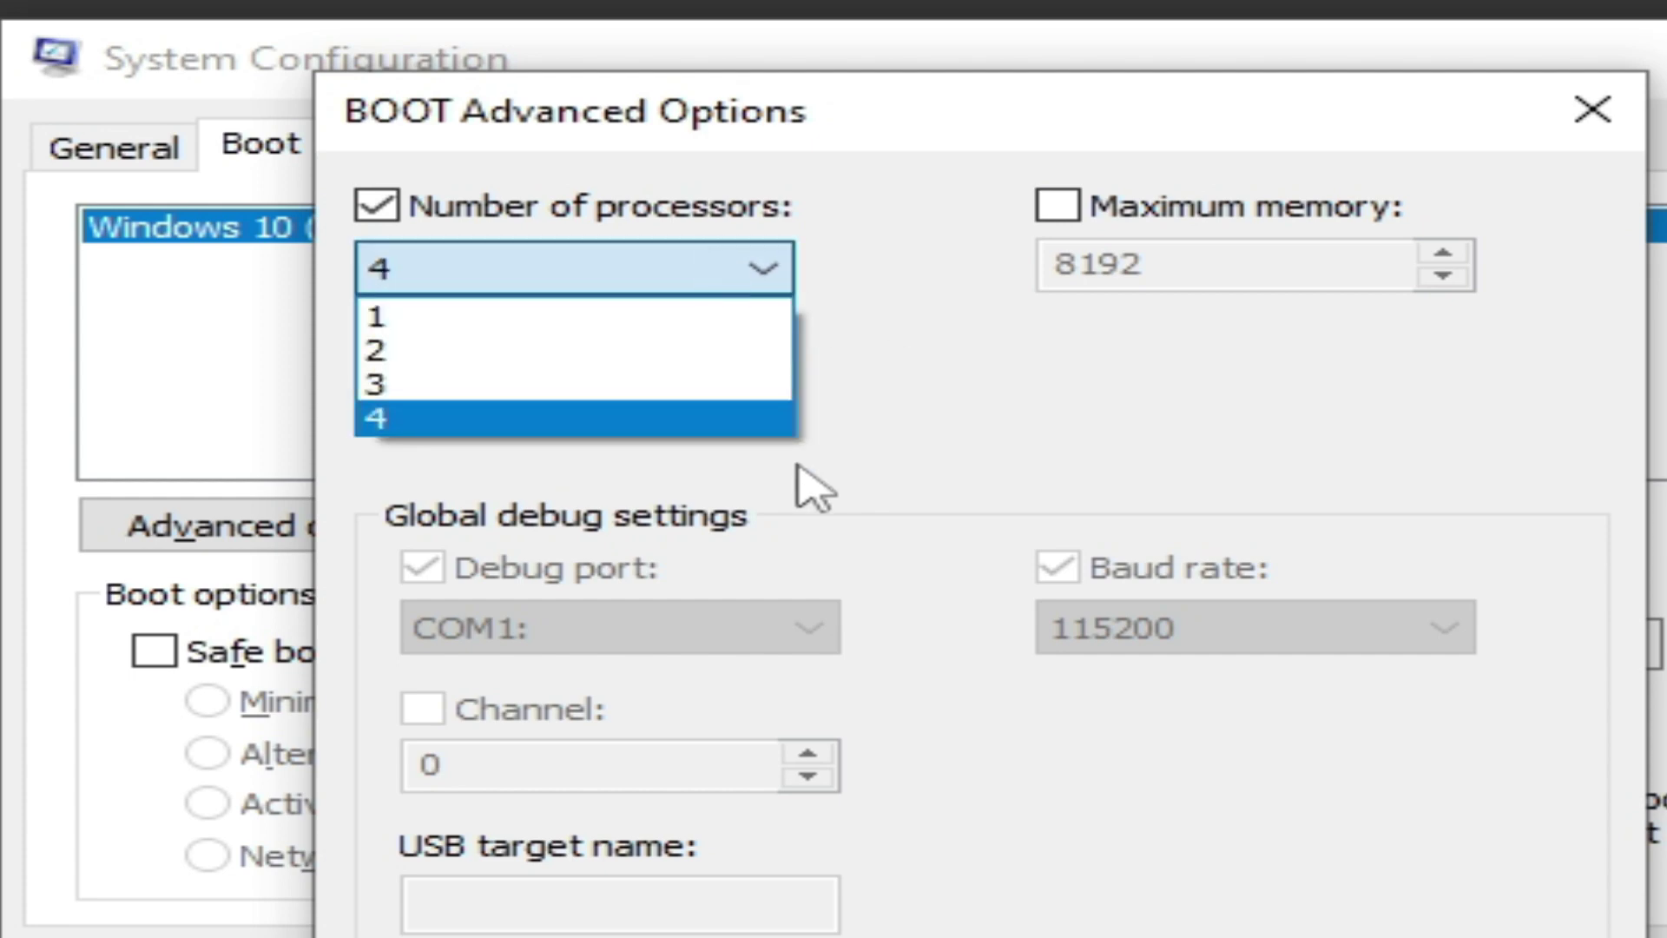
pyautogui.click(519, 423)
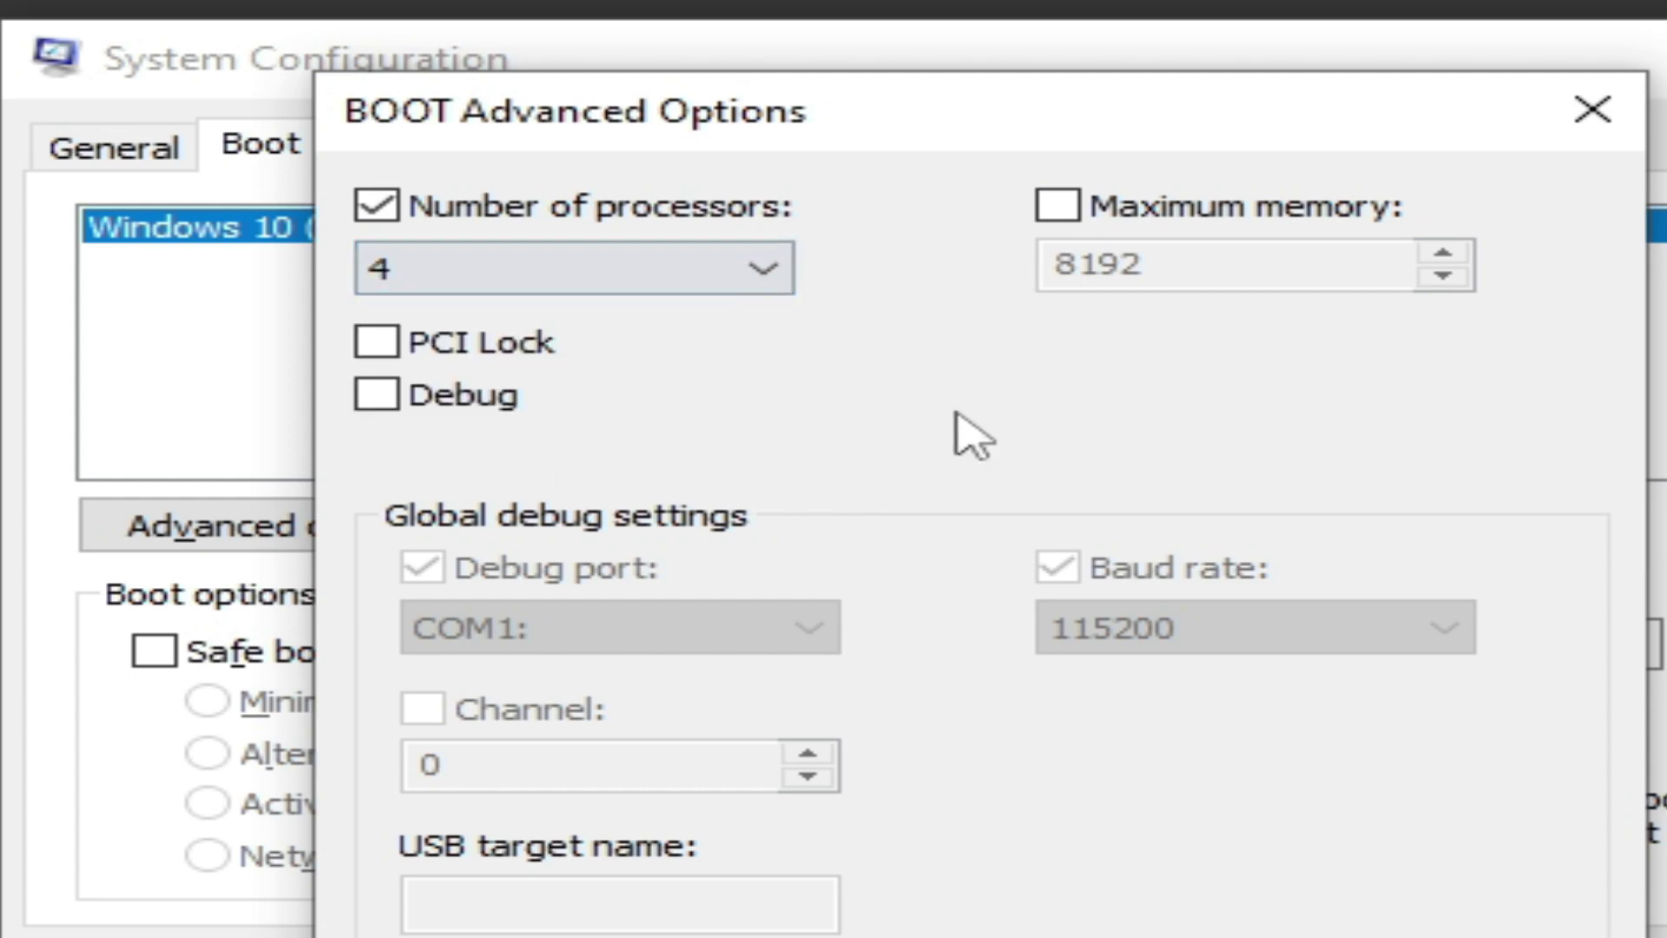
pyautogui.click(398, 223)
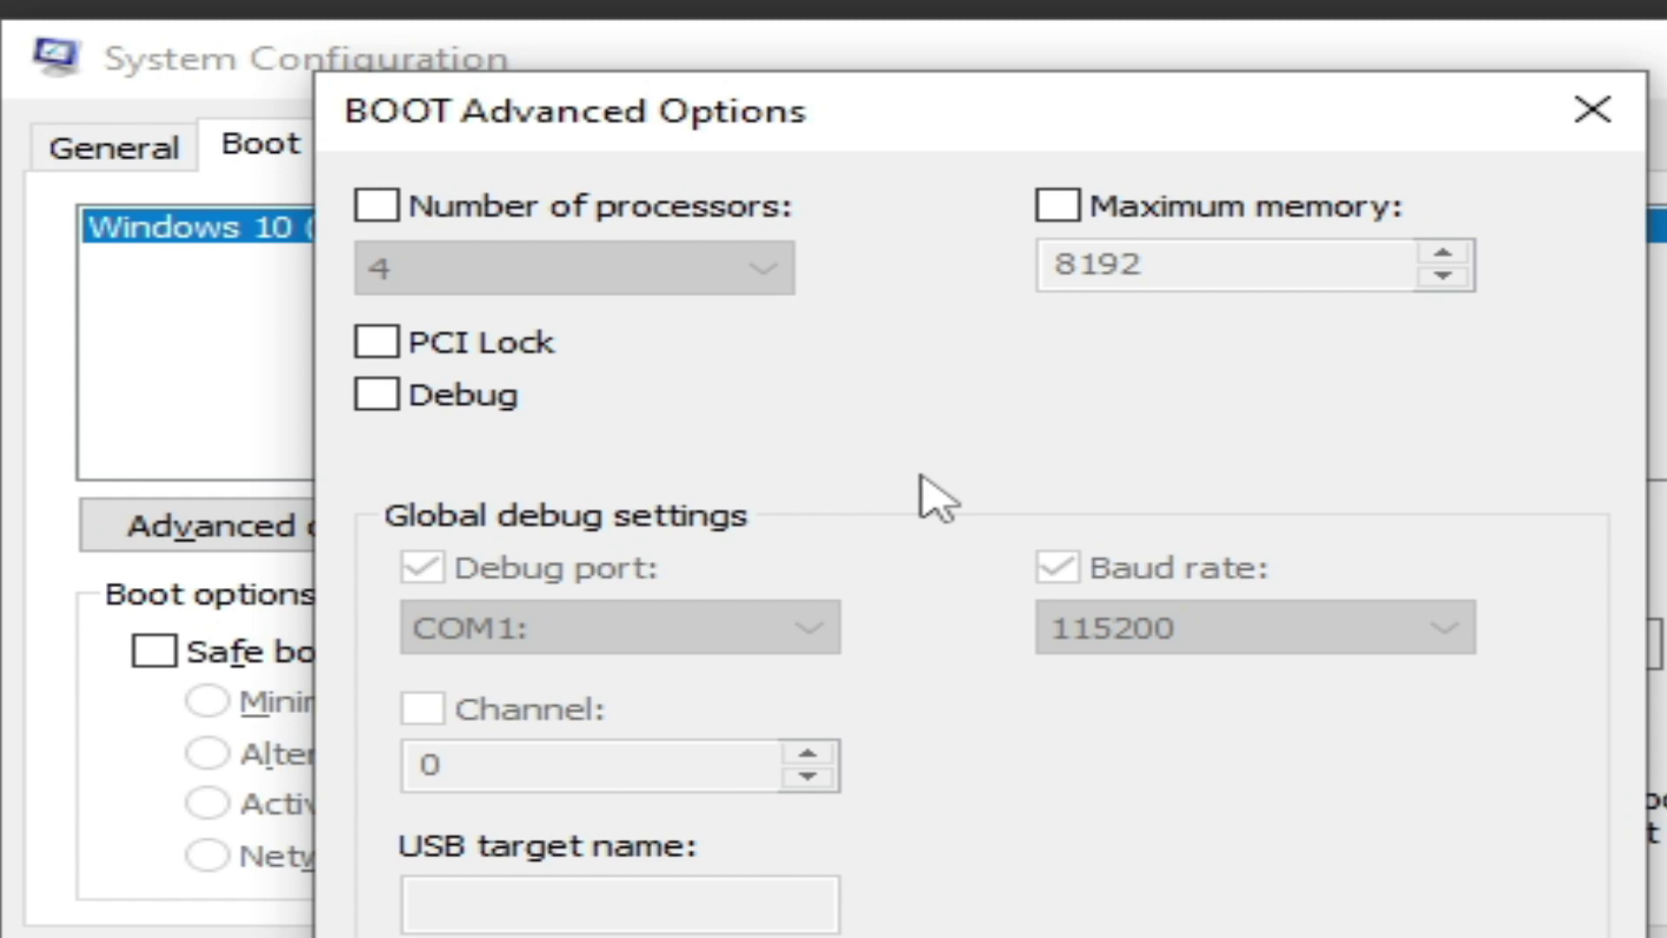
pyautogui.click(389, 227)
pyautogui.click(484, 287)
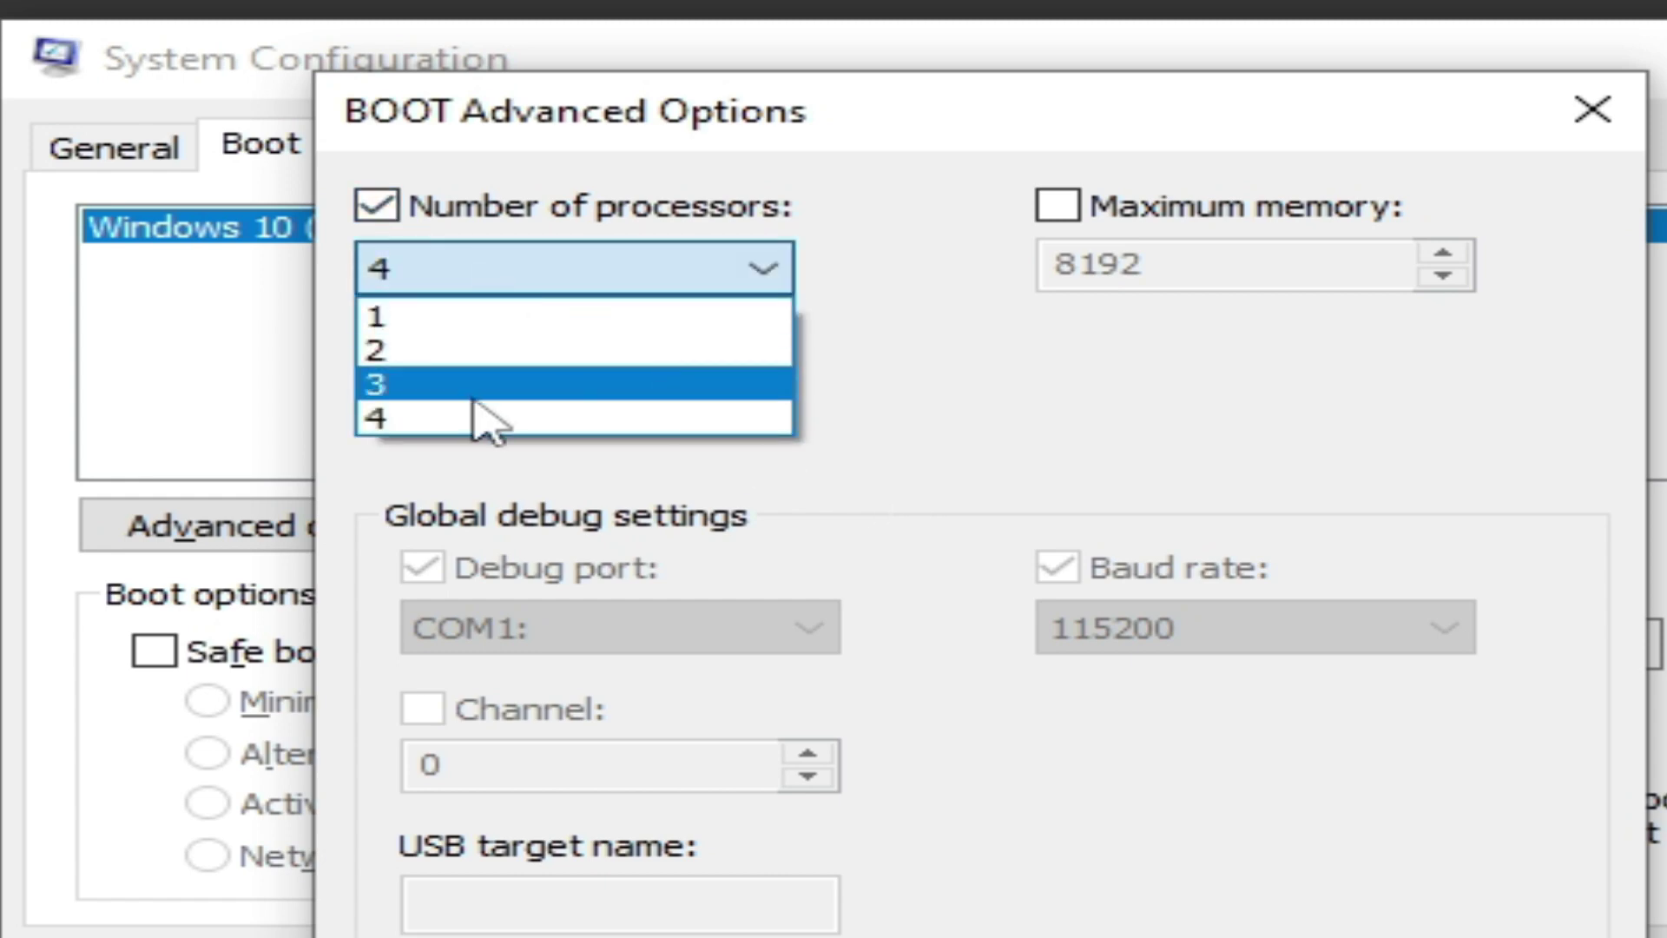
pyautogui.click(588, 419)
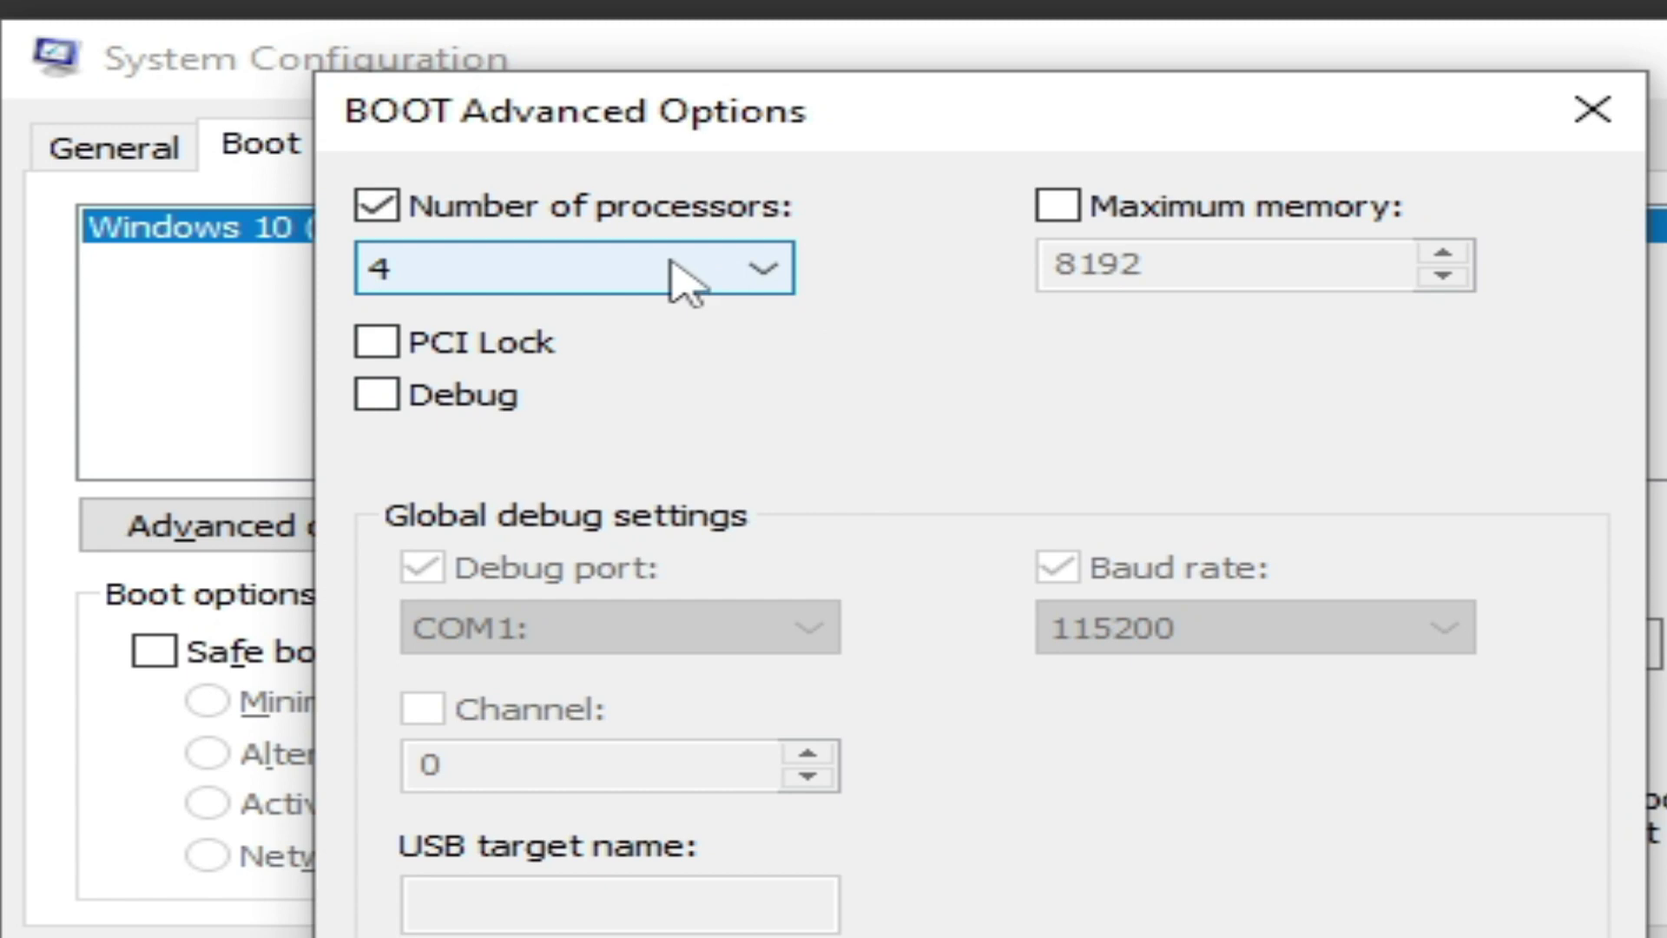
pyautogui.click(382, 208)
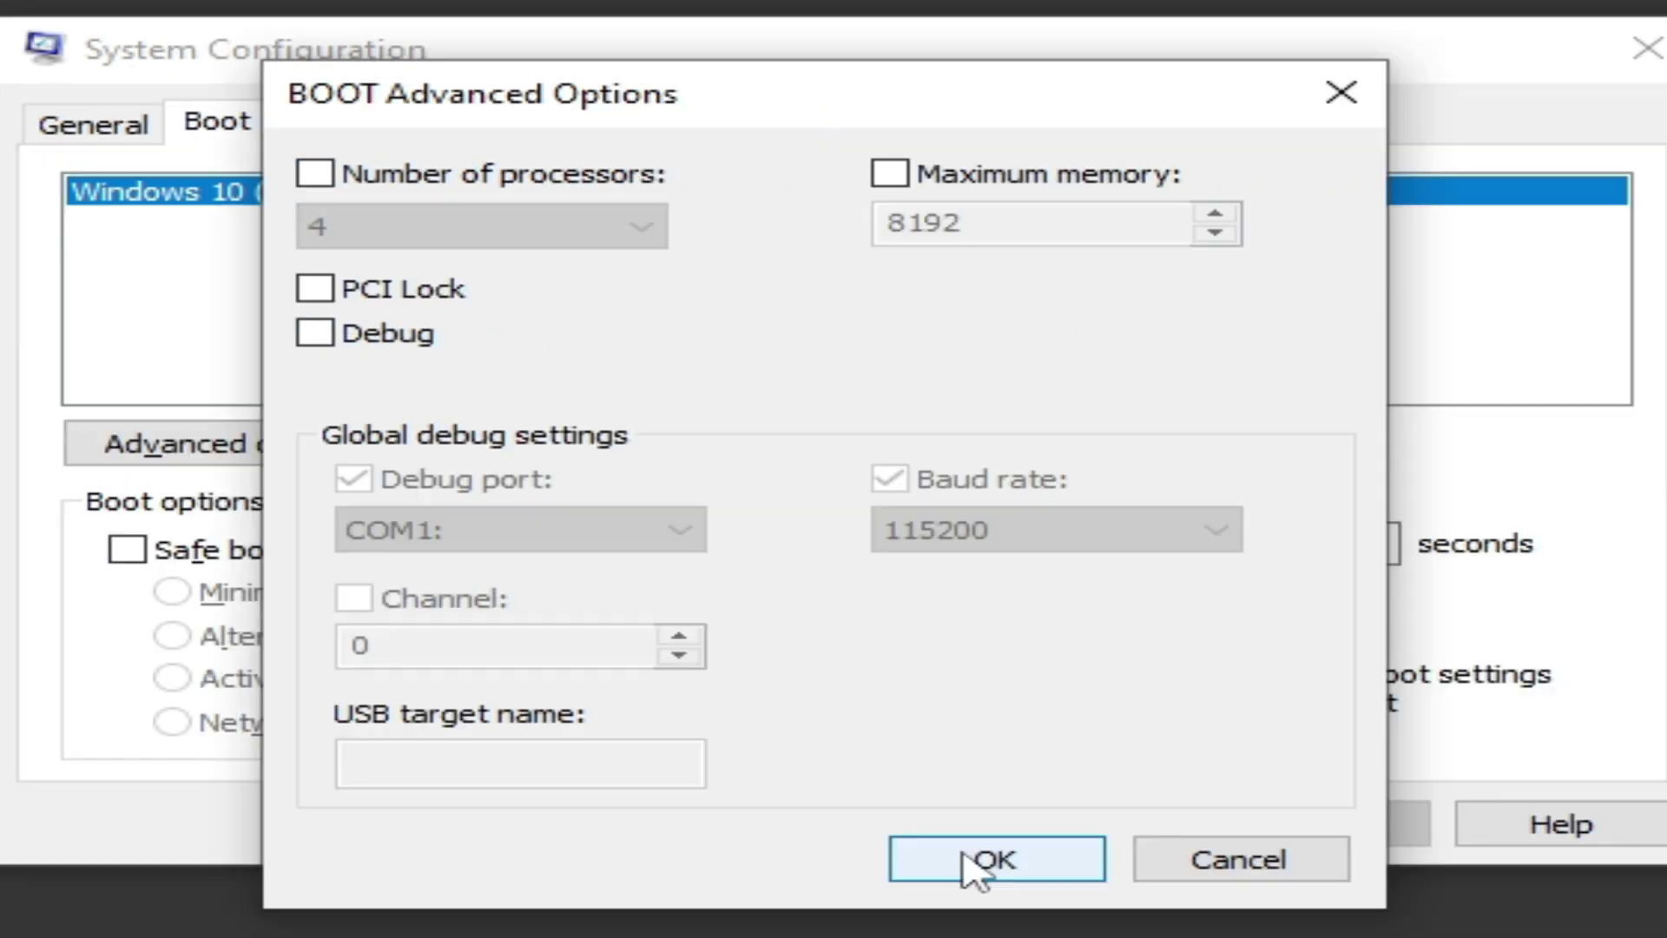
# Confirm the advanced boot options, apply the changes, and accept to reach the restart prompt.
pyautogui.click(1034, 871)
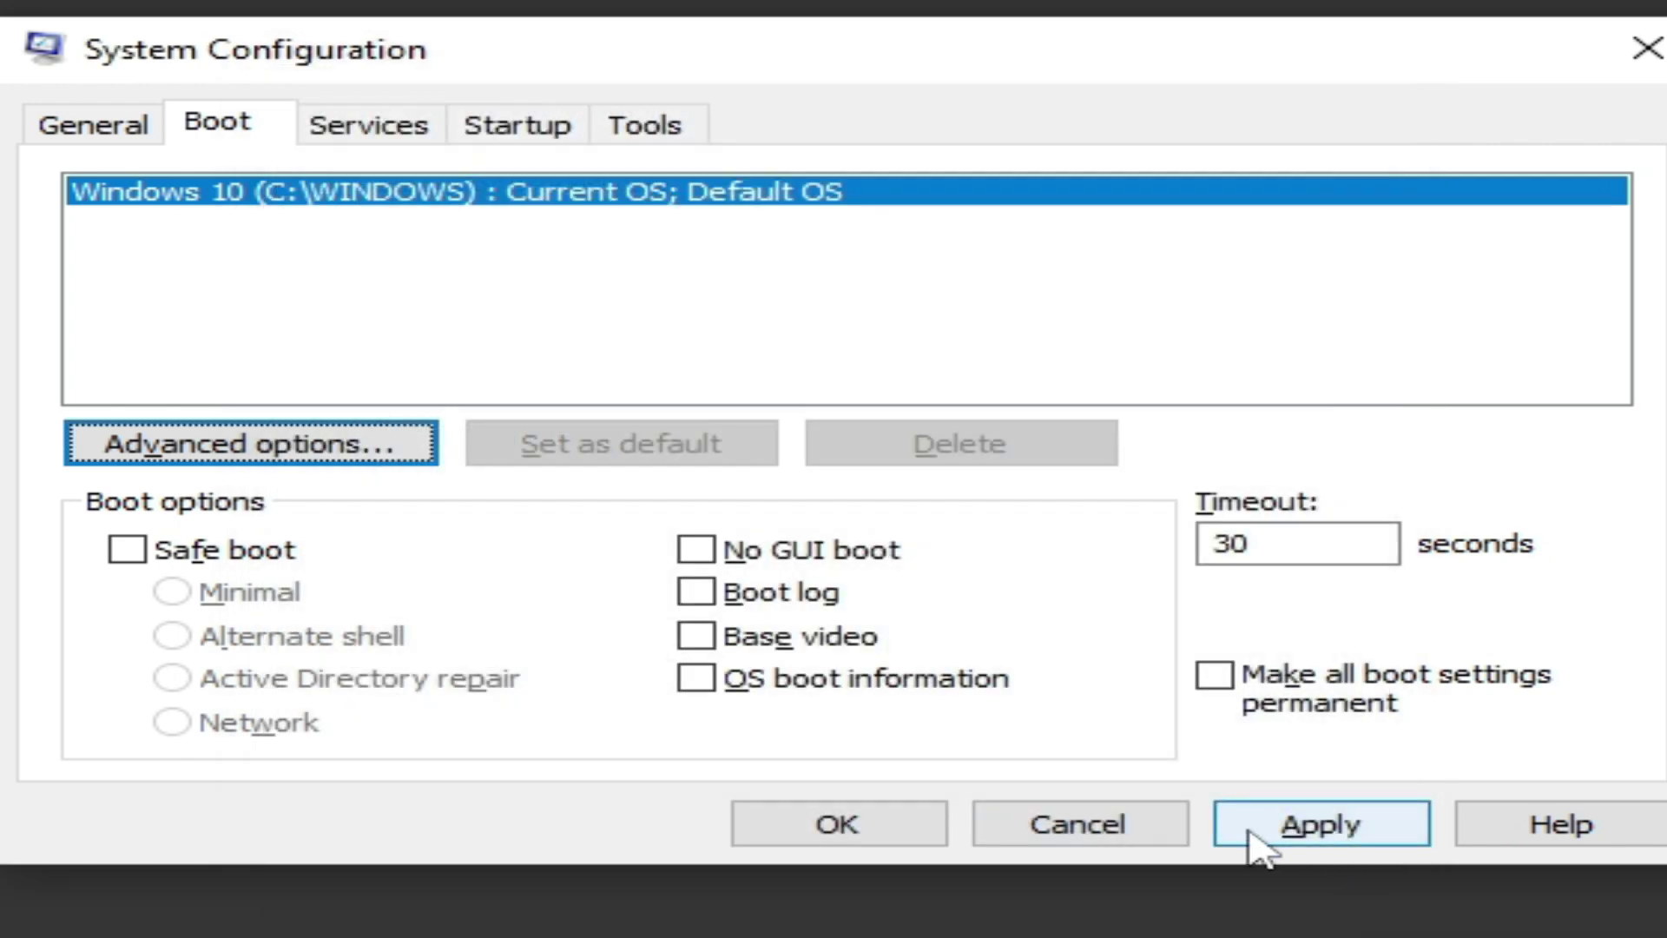
pyautogui.click(1313, 830)
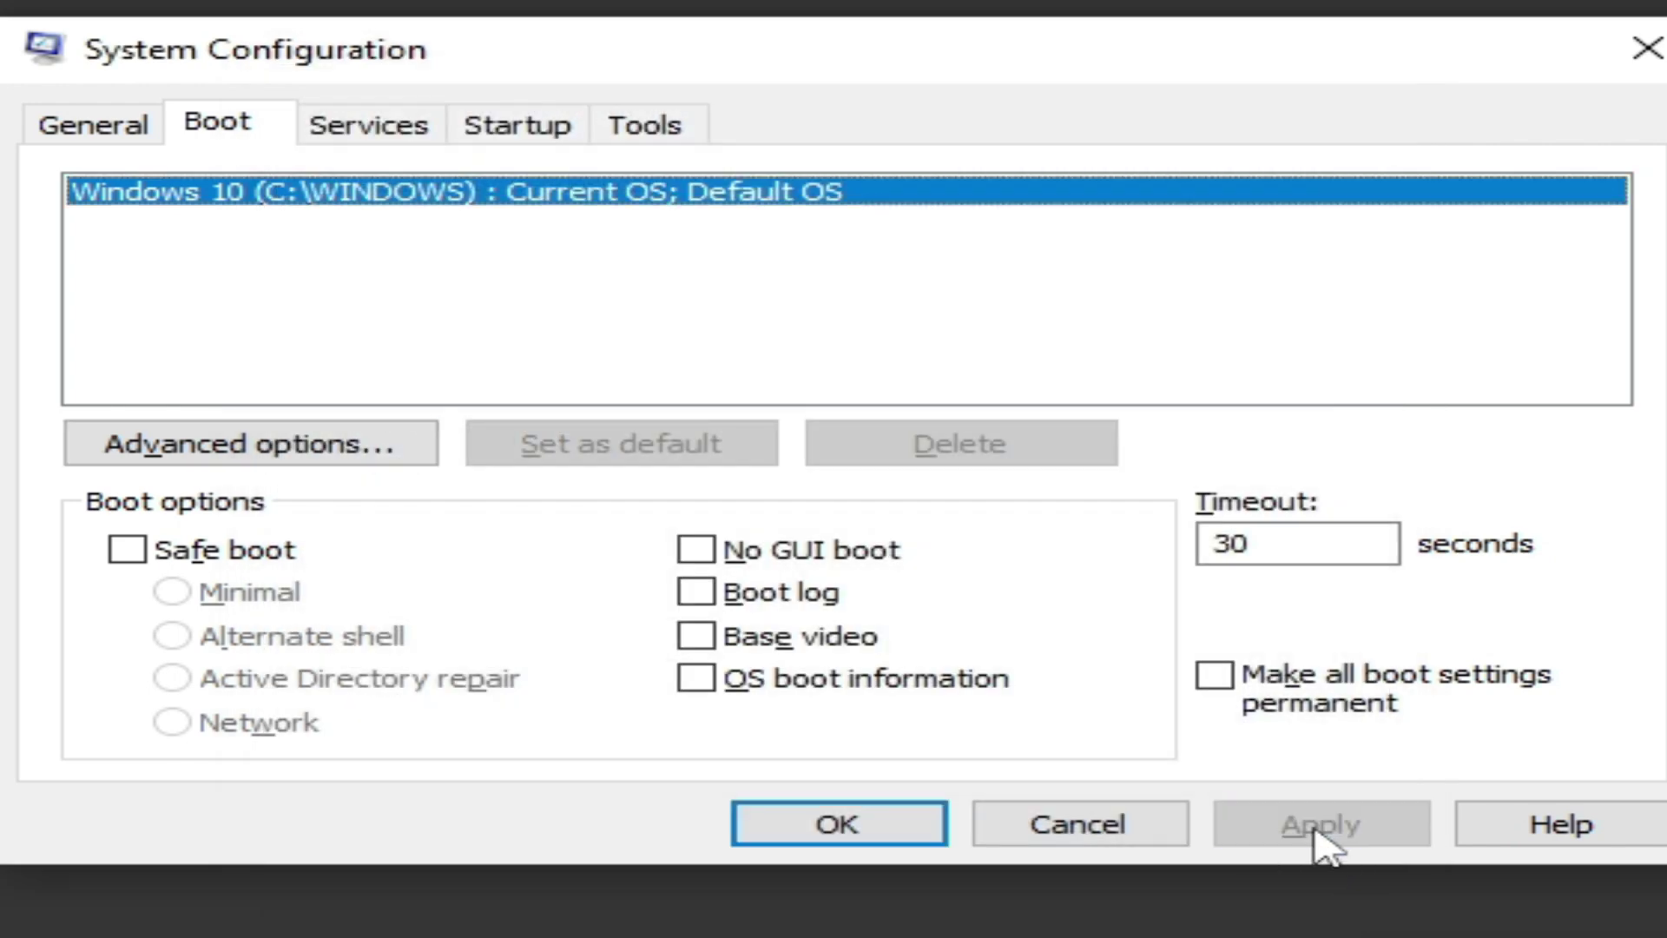
pyautogui.click(816, 834)
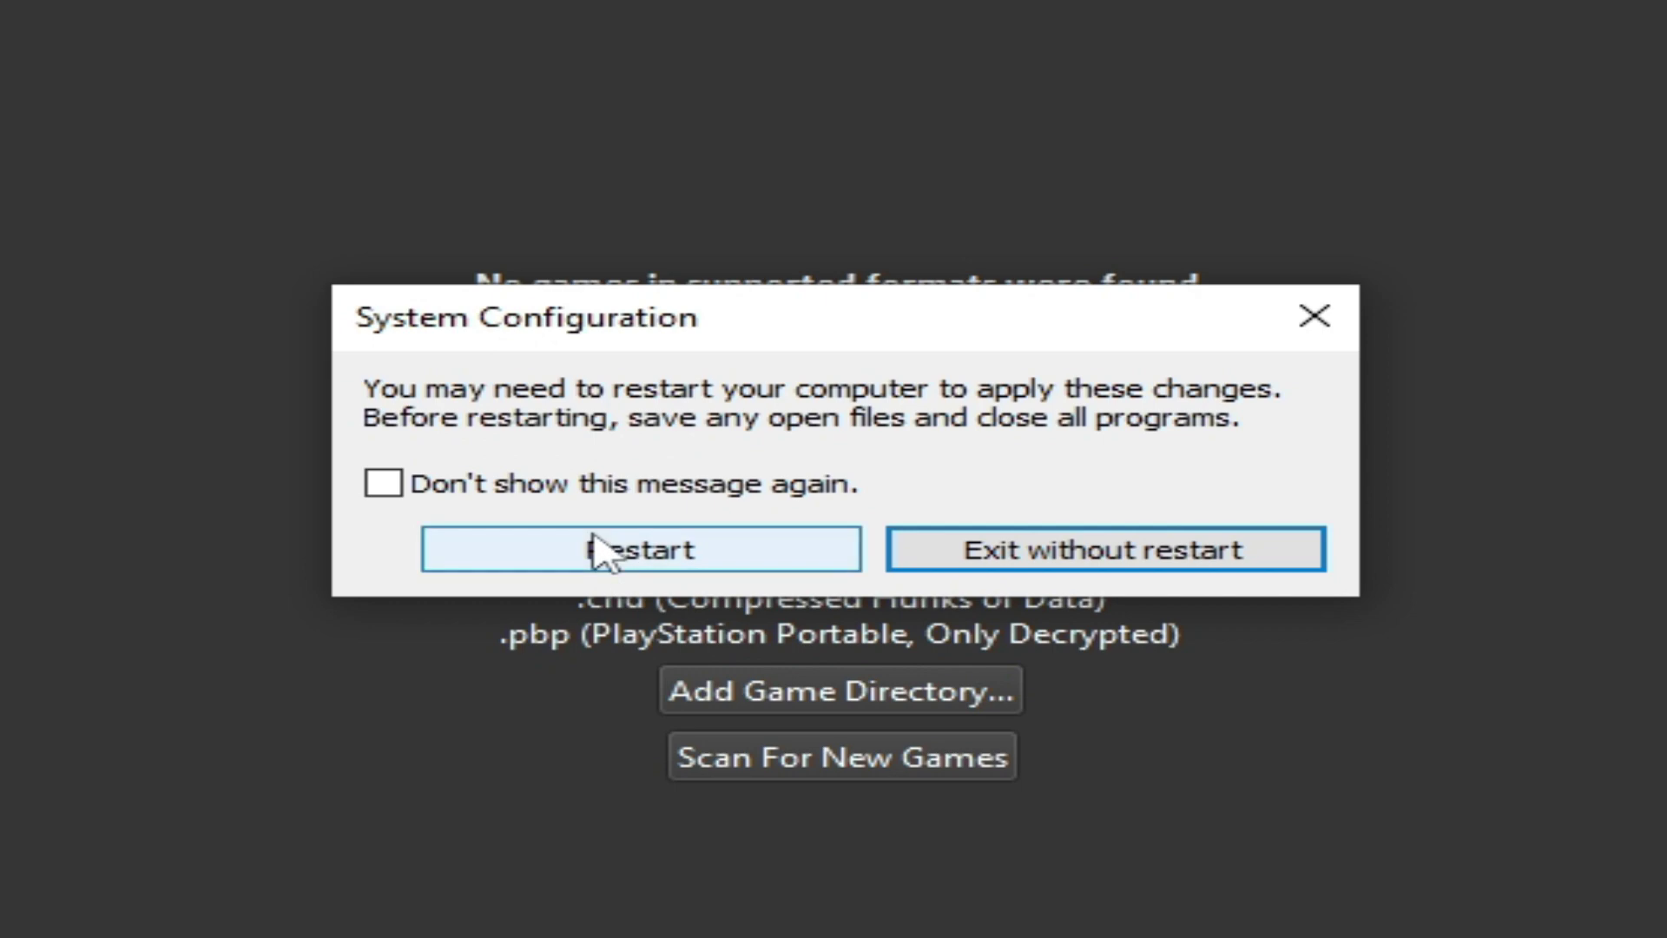